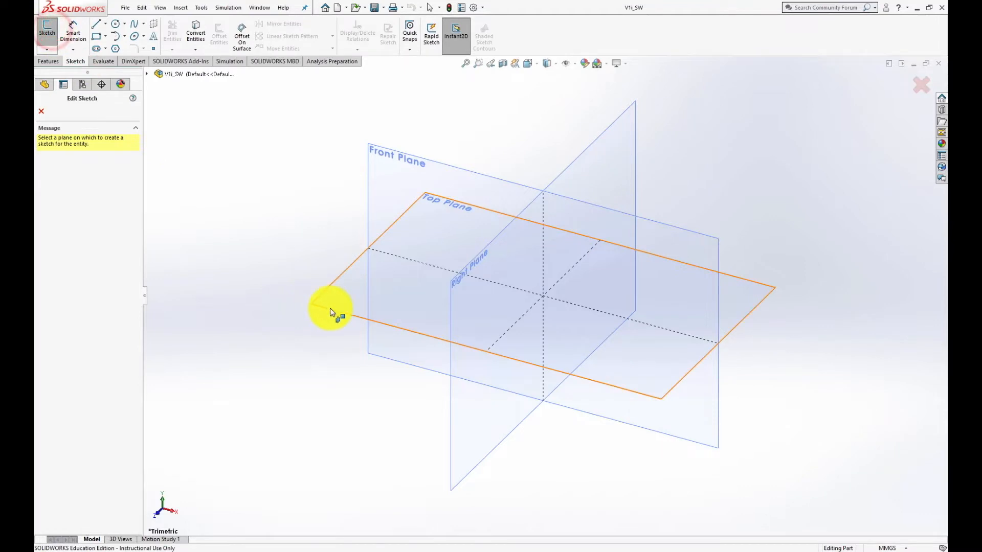
# Step: Start a new sketch on the Top Plane
pyautogui.click(329, 310)
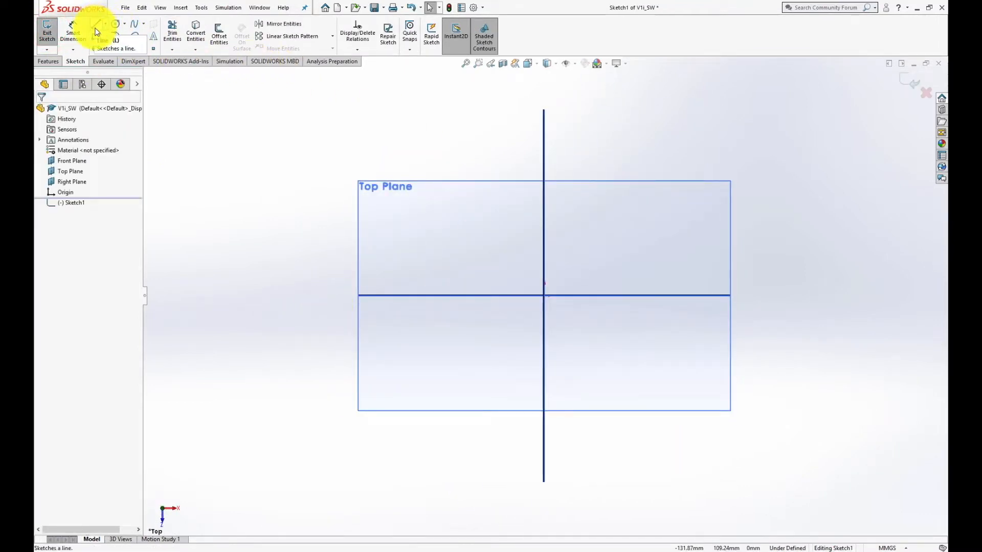
pyautogui.scroll(5, 573, 312)
pyautogui.scroll(-3, 571, 311)
pyautogui.scroll(-5, 550, 307)
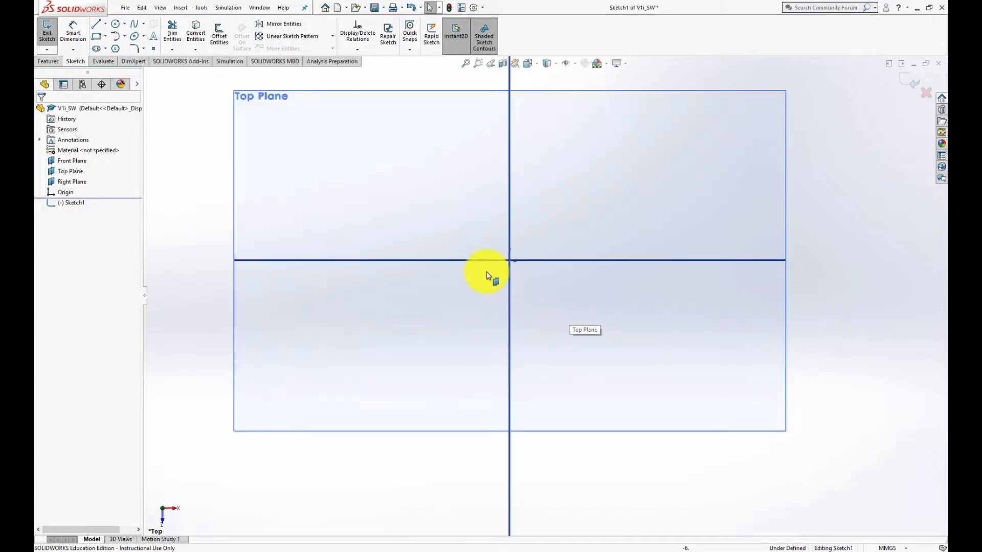
# Step: Draw connected lines from the origin: about 10 mm up, about 10 mm to the left, and about 30 mm up
pyautogui.click(96, 24)
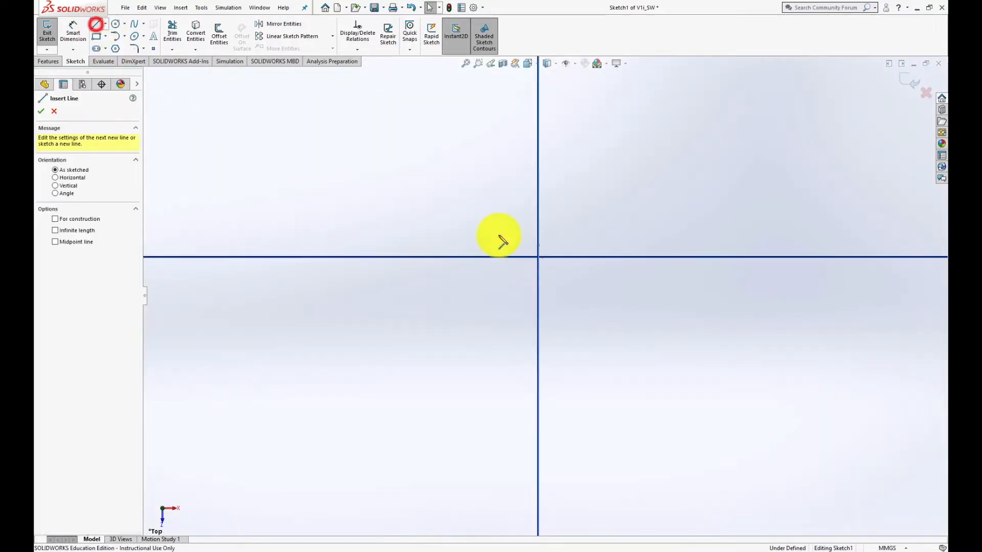
pyautogui.click(537, 257)
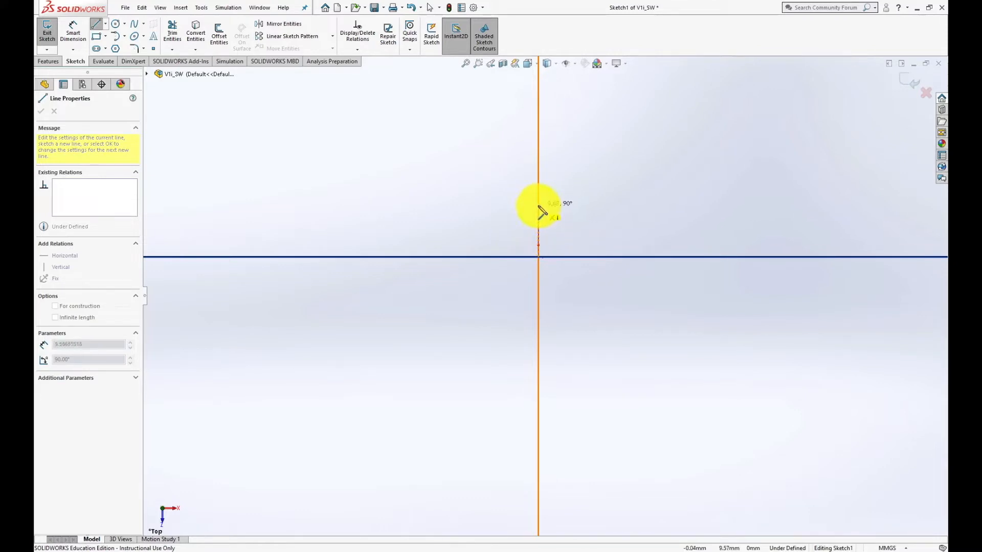
pyautogui.click(538, 200)
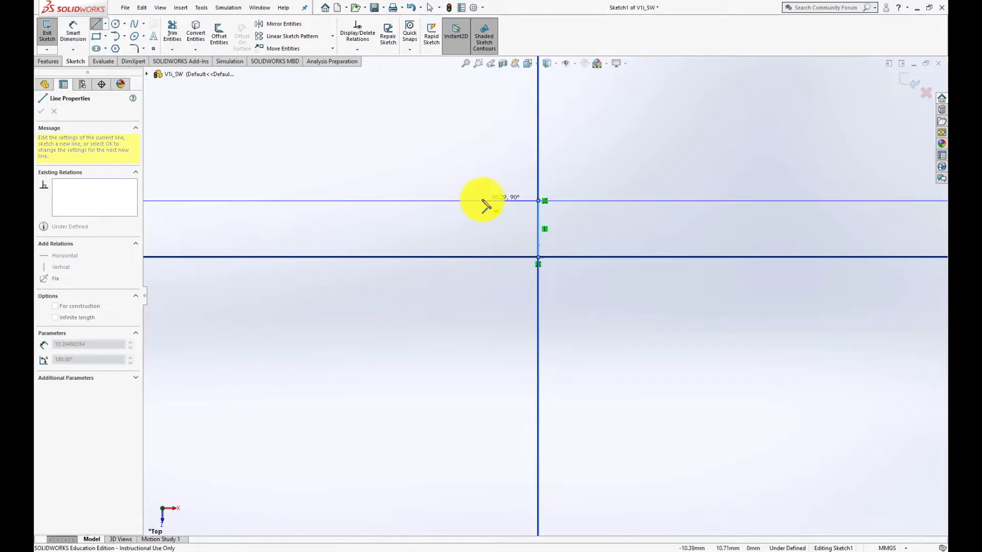
pyautogui.click(482, 200)
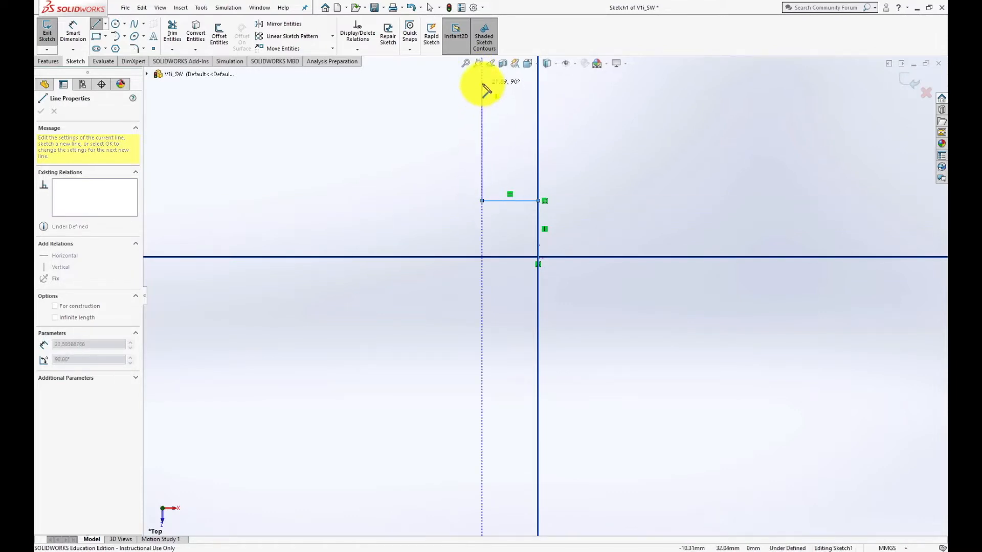
pyautogui.scroll(-4, 491, 102)
pyautogui.scroll(3, 505, 102)
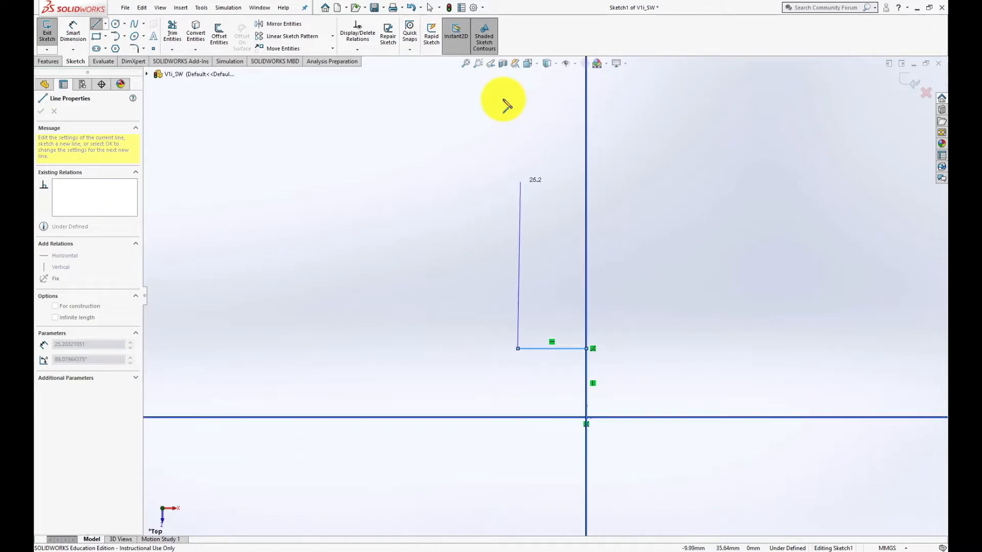
pyautogui.scroll(2, 522, 138)
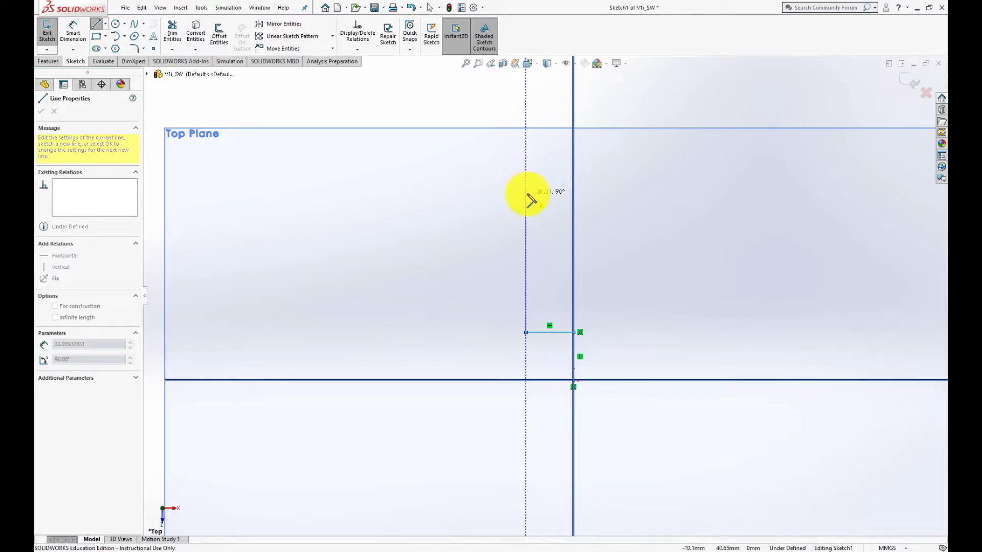
pyautogui.click(526, 193)
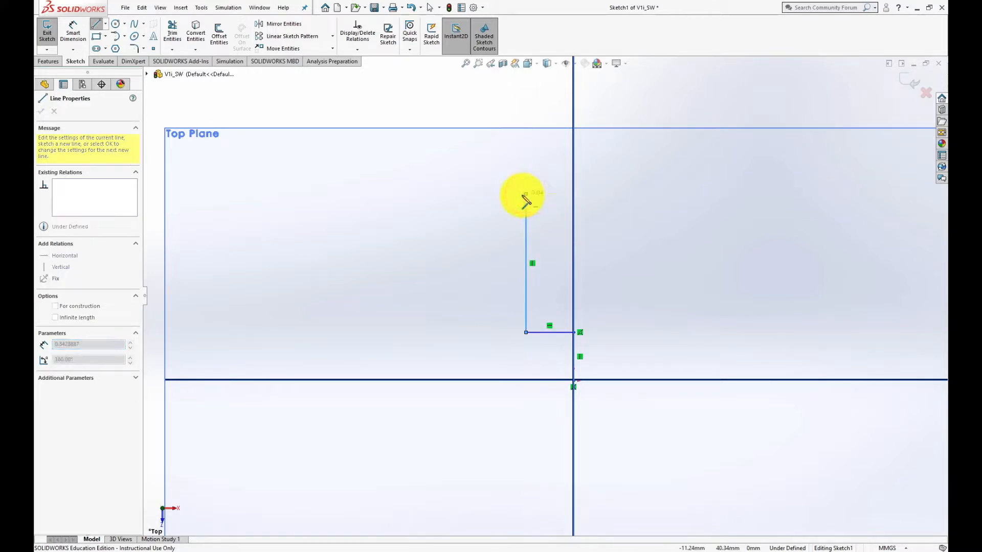
pyautogui.press('Escape')
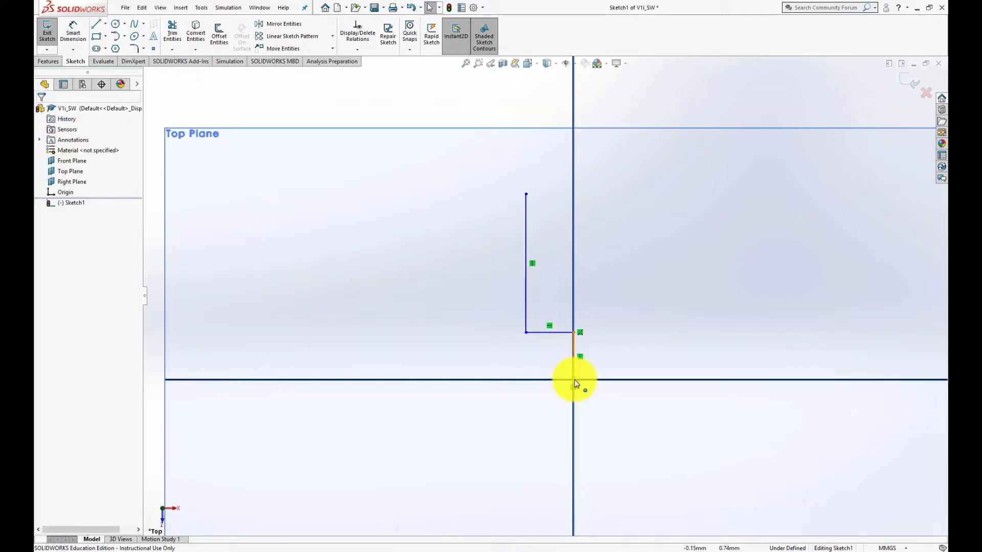
# Step: Draw a second line chain from the origin, about 31 mm horizontally to the left and about 38 mm up
pyautogui.click(96, 23)
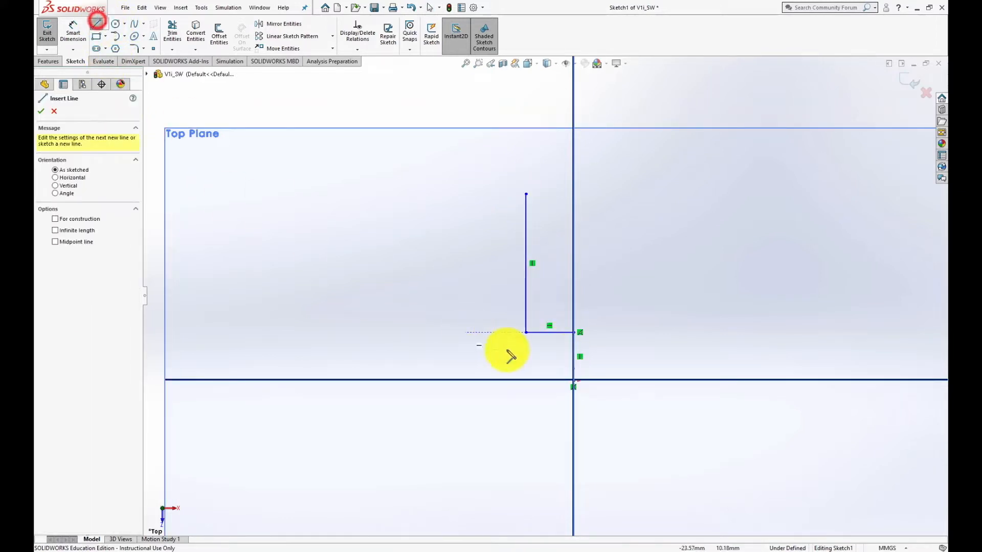
pyautogui.click(572, 379)
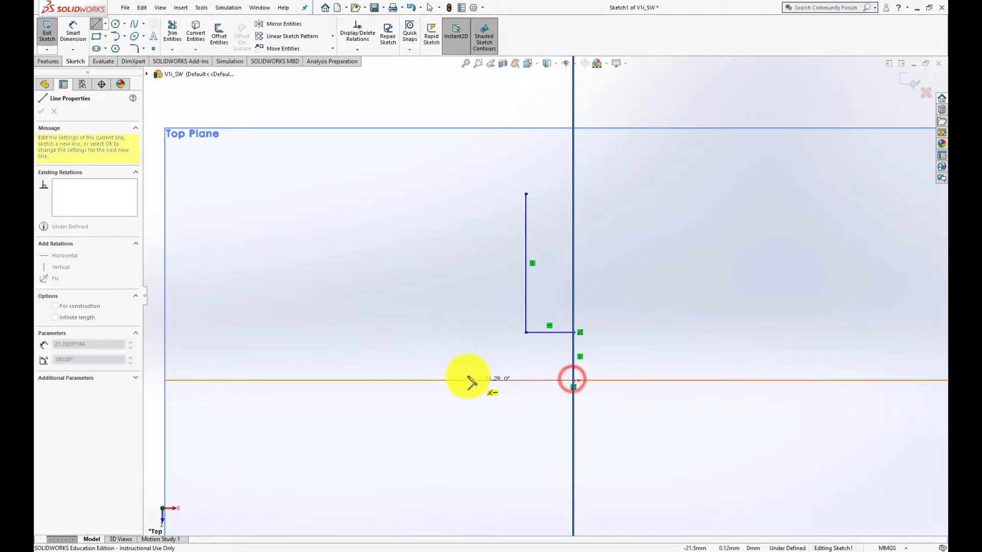
pyautogui.click(432, 380)
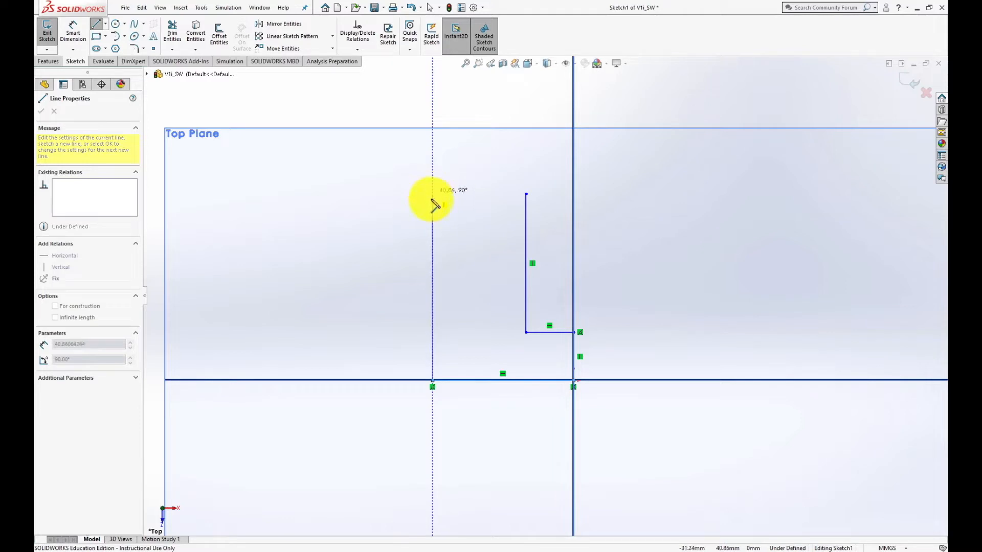
pyautogui.click(433, 208)
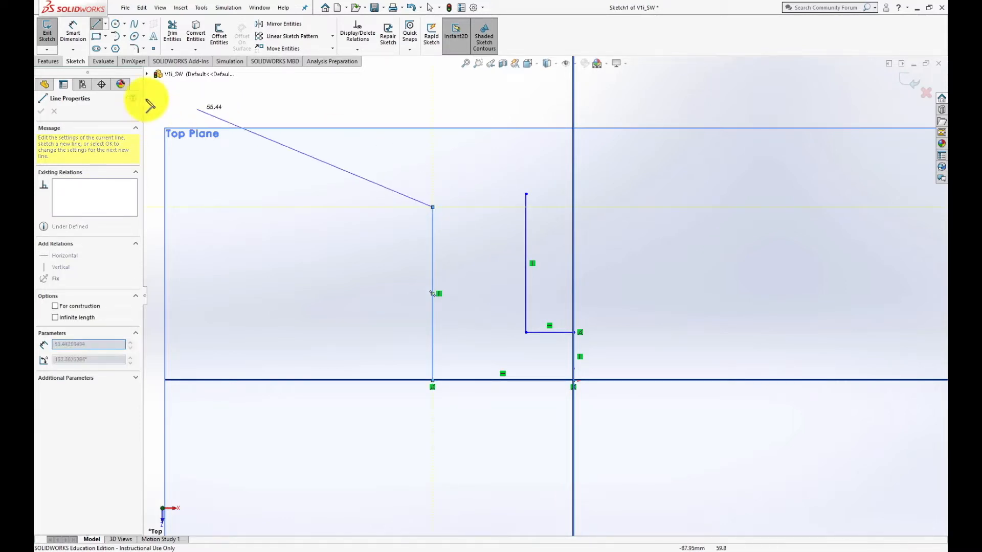
pyautogui.press('Escape')
# Step: Dimension the short vertical line above the origin and its adjoining horizontal line to 1 mm each
pyautogui.click(79, 35)
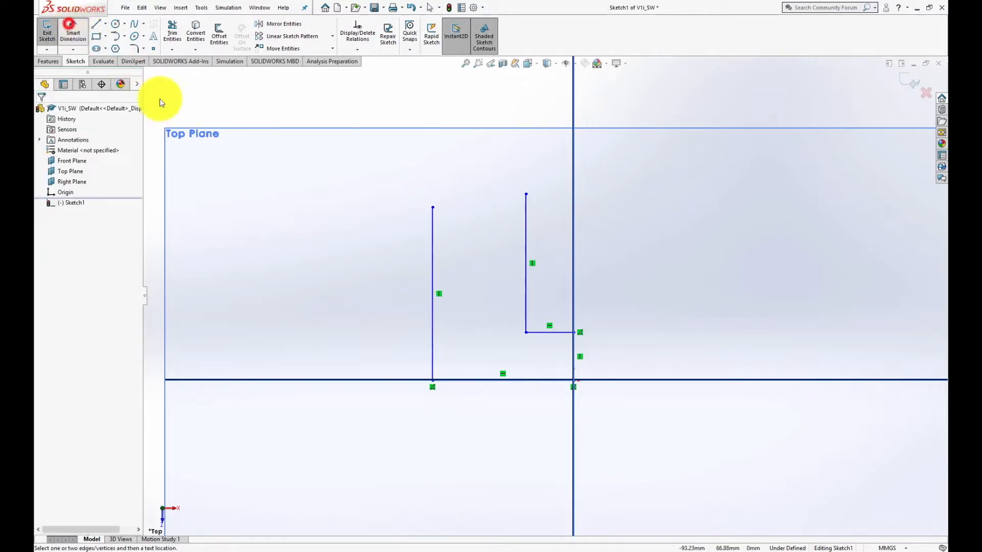
pyautogui.click(574, 352)
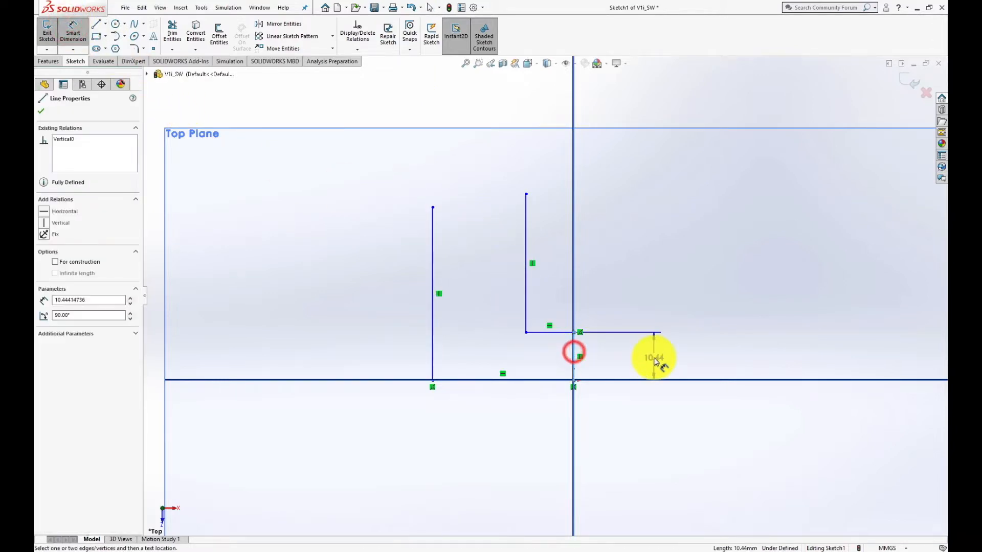
pyautogui.click(653, 355)
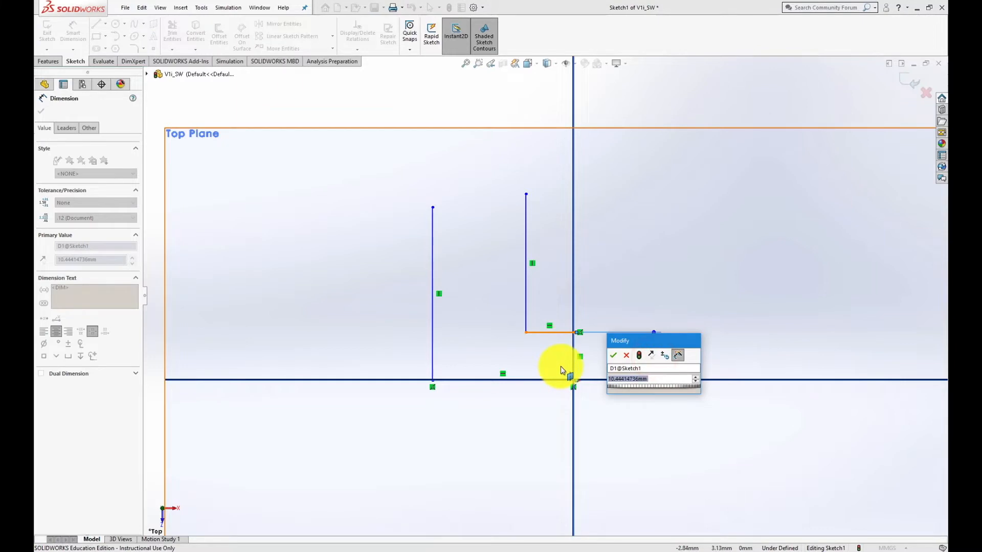
pyautogui.write('1')
pyautogui.press('Return')
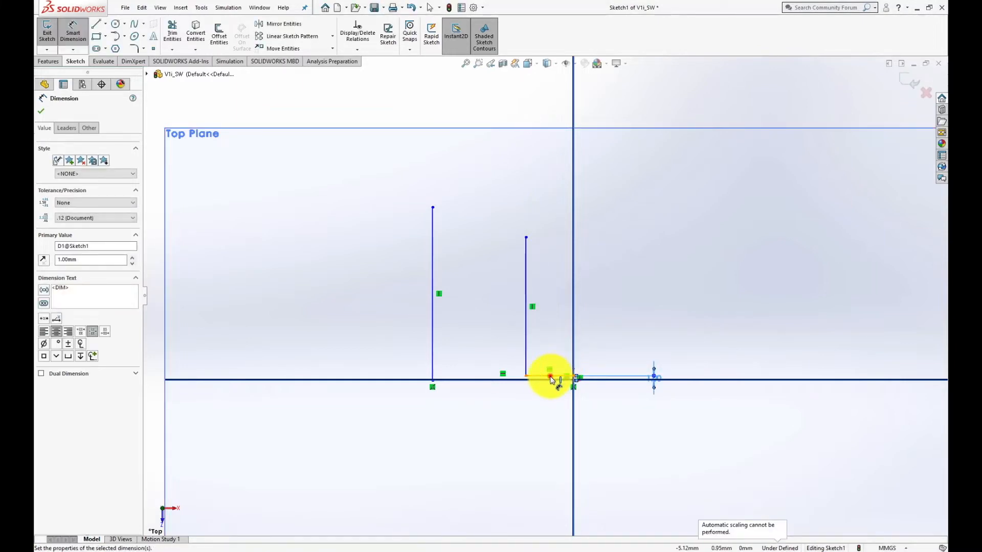
pyautogui.click(548, 377)
pyautogui.click(554, 424)
pyautogui.write('1')
pyautogui.press('Return')
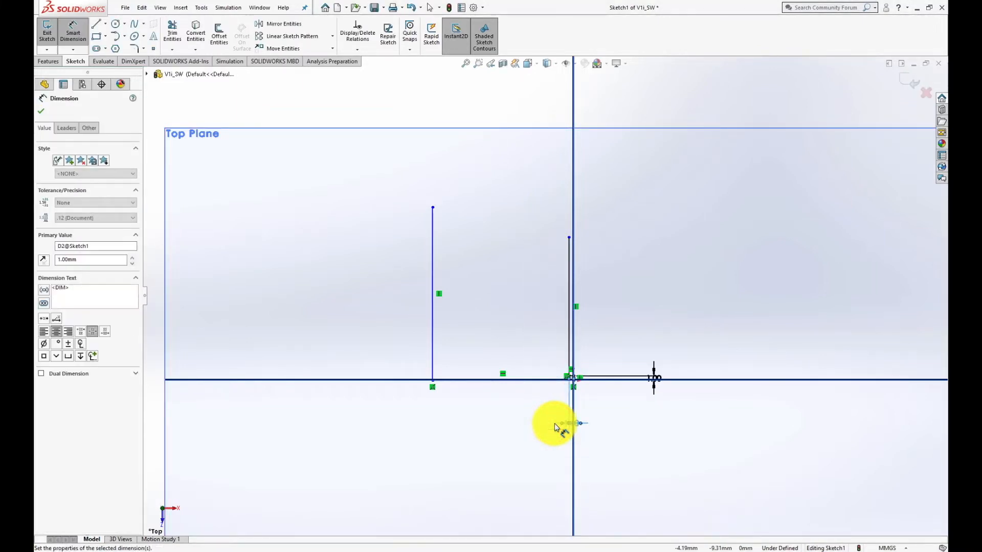
# Step: Dimension the inner upright line's length to 3 mm
pyautogui.click(569, 334)
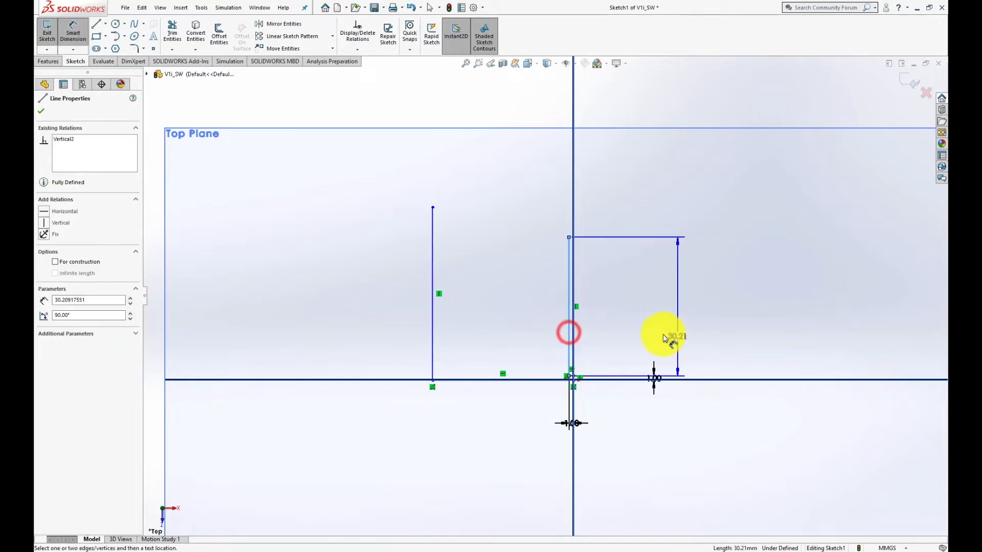
pyautogui.click(652, 330)
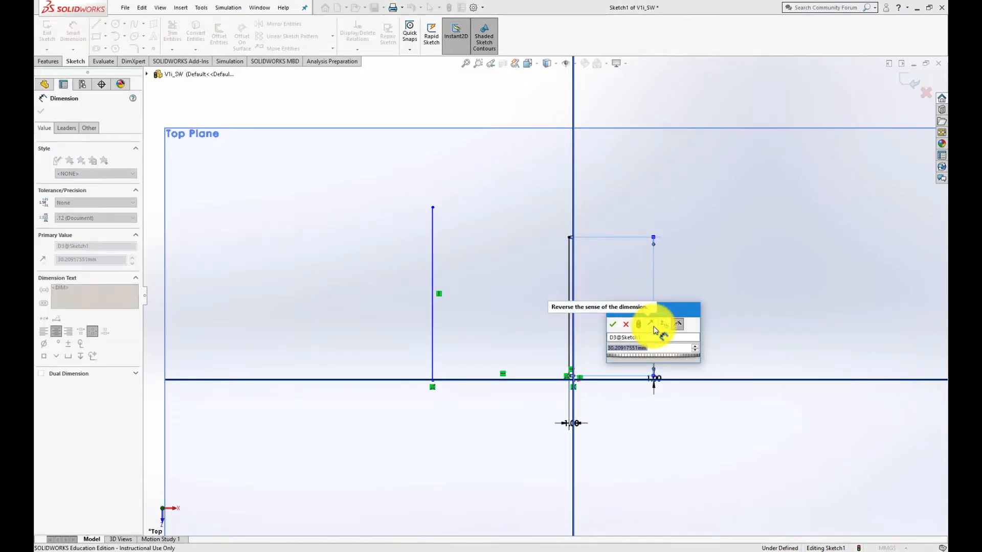
pyautogui.write('3')
pyautogui.press('Return')
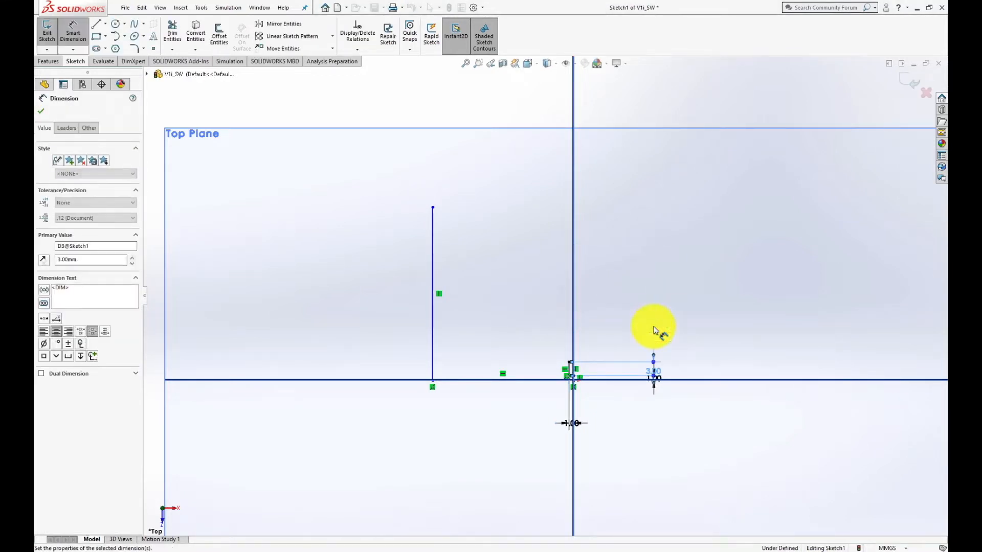
# Step: Dimension the horizontal line through the origin and the outer upright line to 3 mm each
pyautogui.click(476, 379)
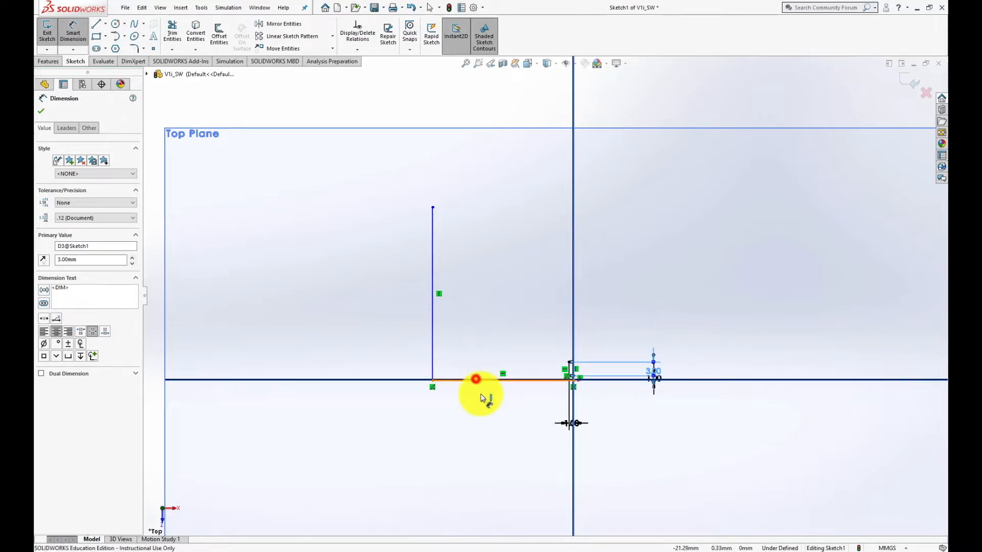
pyautogui.click(492, 431)
pyautogui.write('3')
pyautogui.press('Return')
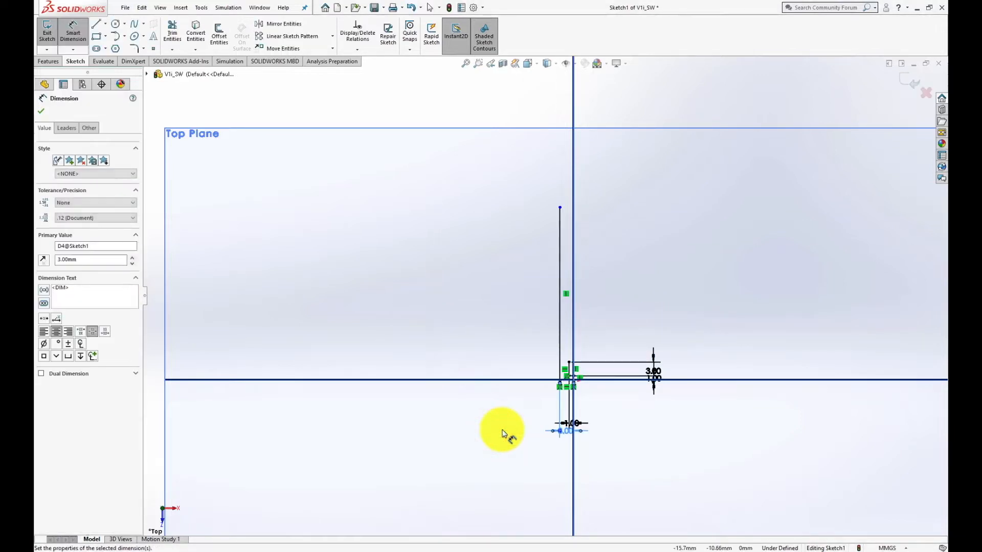
pyautogui.click(560, 328)
pyautogui.click(513, 333)
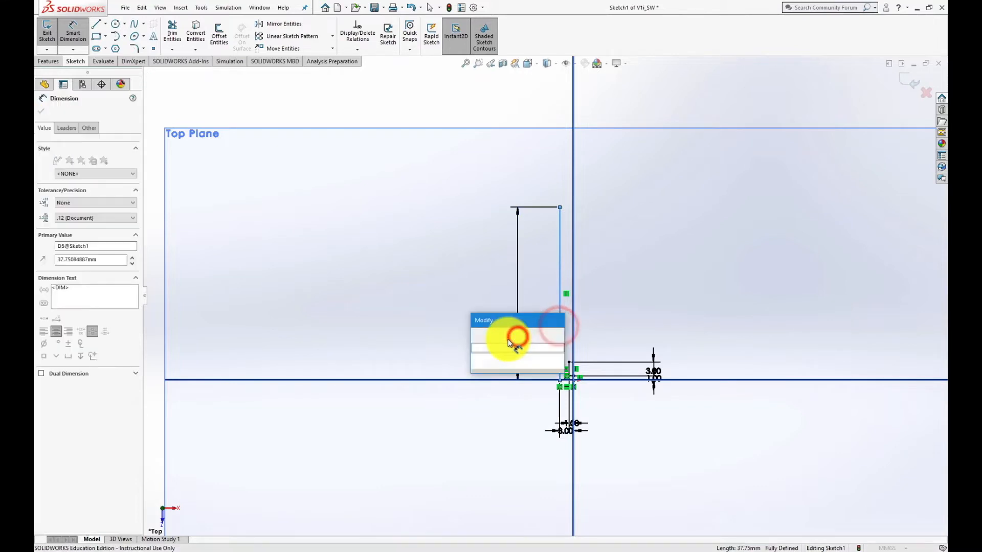
pyautogui.write('3')
pyautogui.press('Return')
# Step: Delete the 3 mm length dimension of the inner upright line
pyautogui.scroll(3, 574, 385)
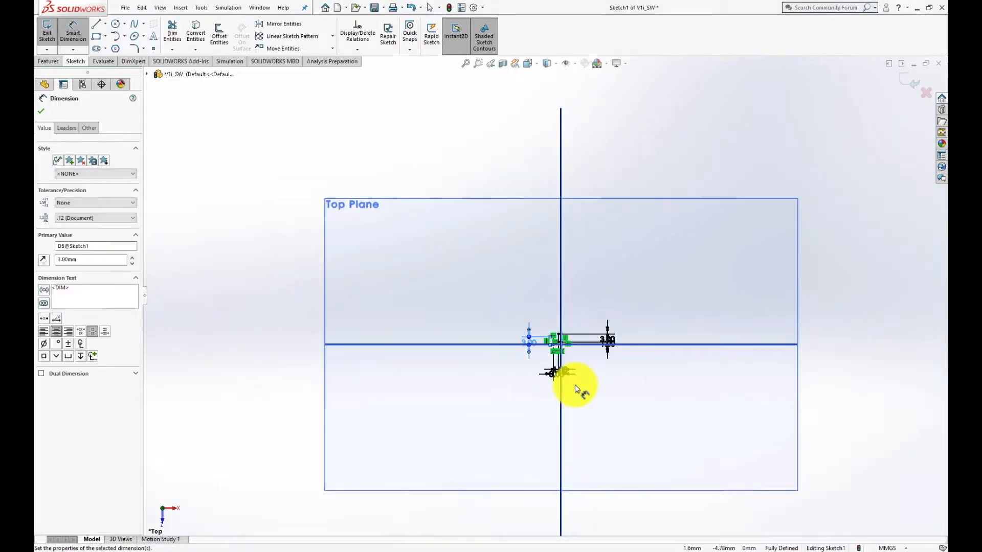
pyautogui.scroll(-4, 573, 330)
pyautogui.scroll(-5, 549, 323)
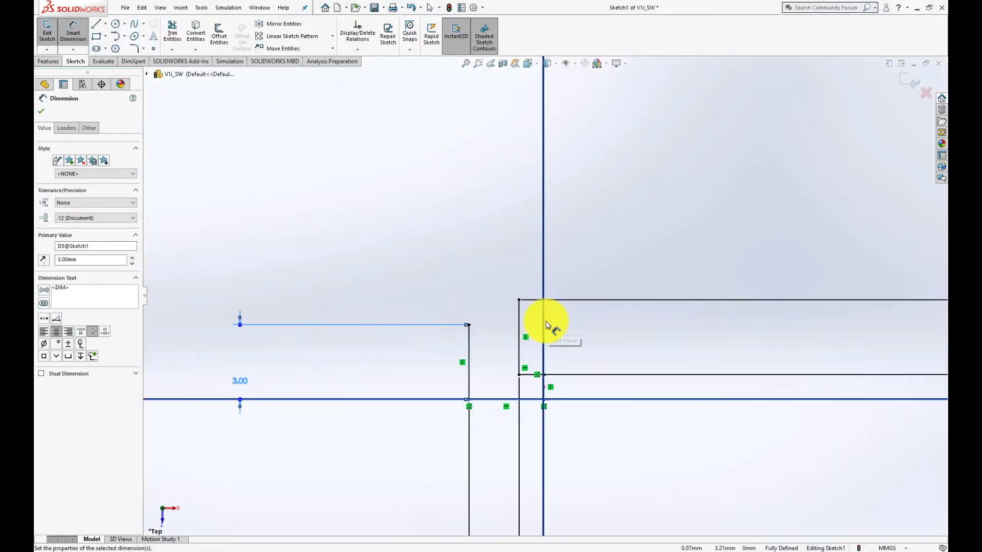
pyautogui.scroll(3, 546, 325)
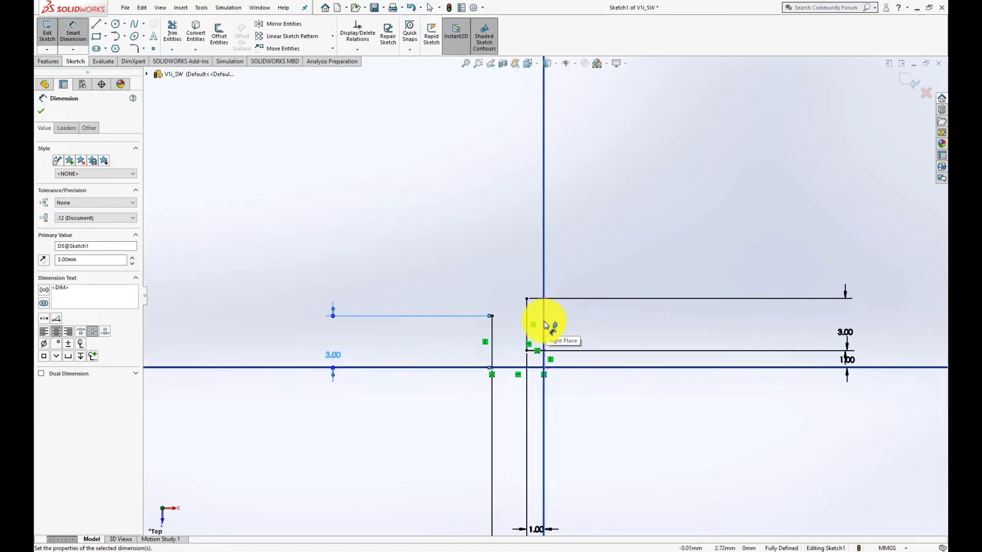
pyautogui.click(625, 299)
pyautogui.press('Delete')
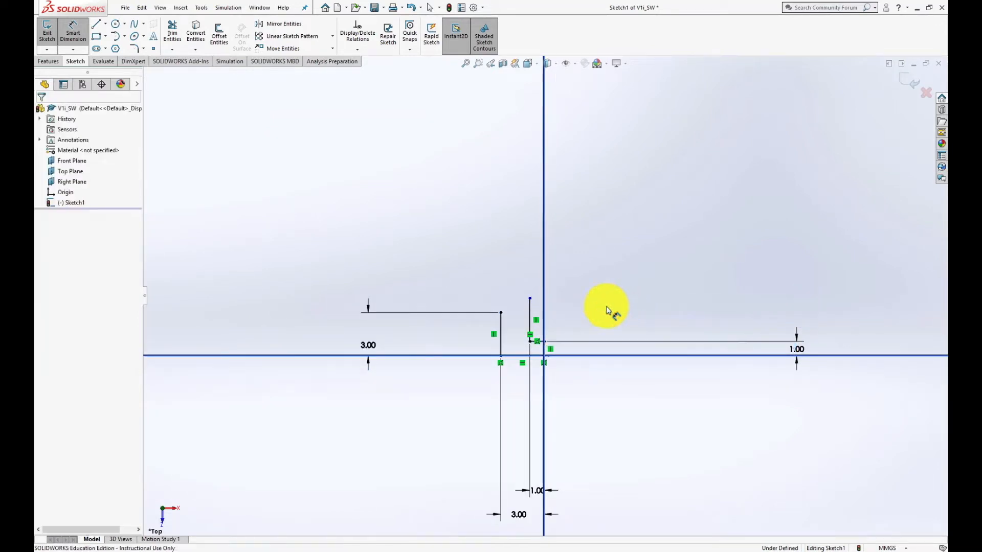
# Step: Try to dimension the inner upright's upper endpoint from the Front Plane, and undo the deletion of the upright's length dimension
pyautogui.click(66, 32)
pyautogui.click(578, 356)
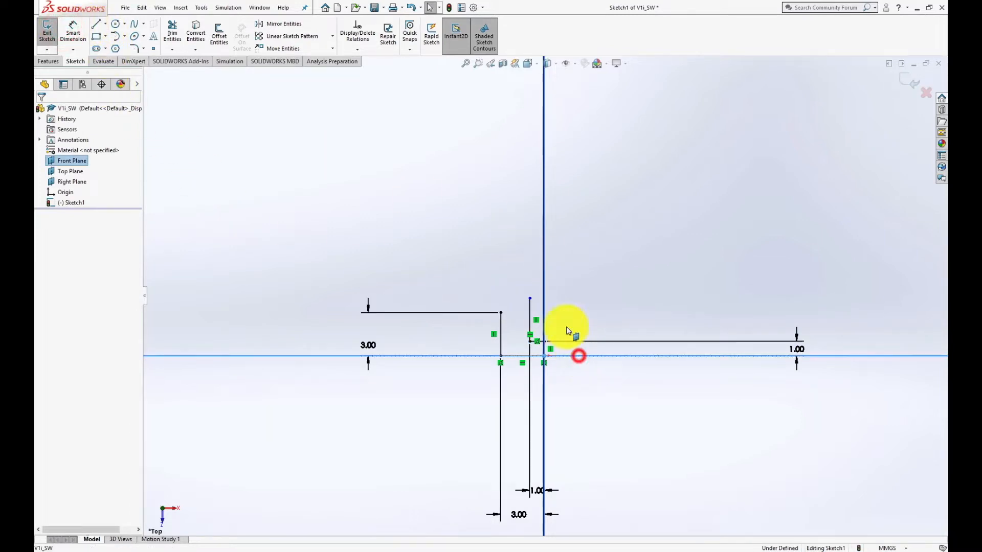
pyautogui.click(530, 298)
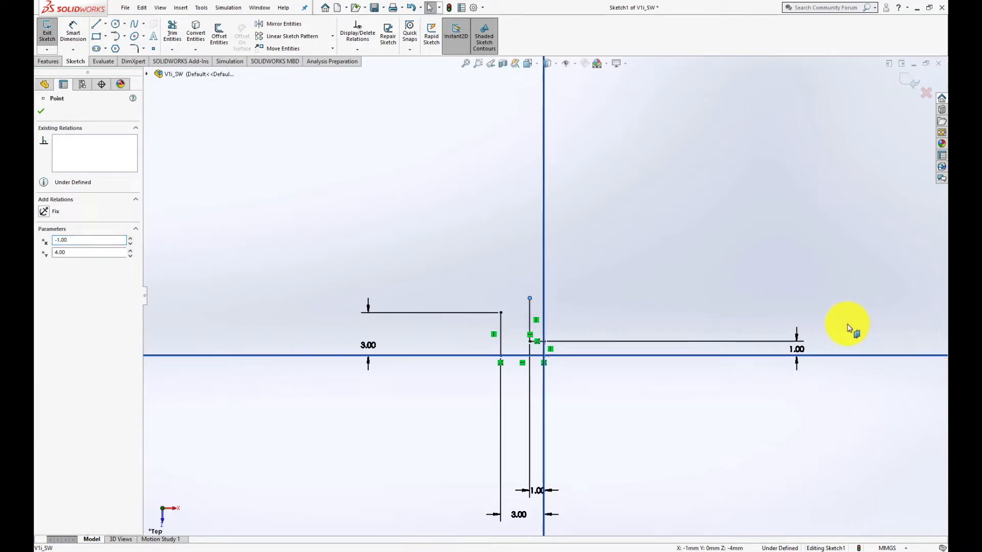
pyautogui.click(530, 299)
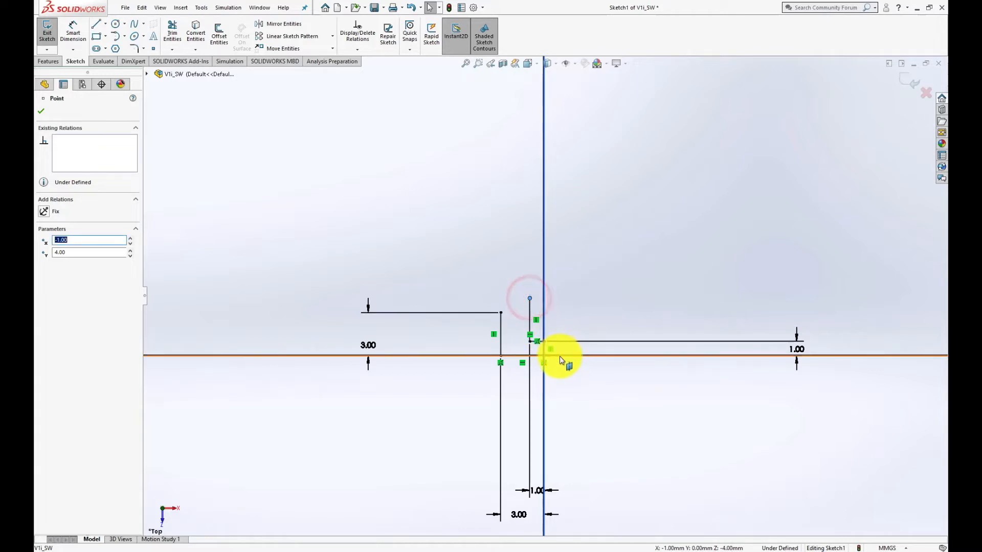
pyautogui.click(559, 357)
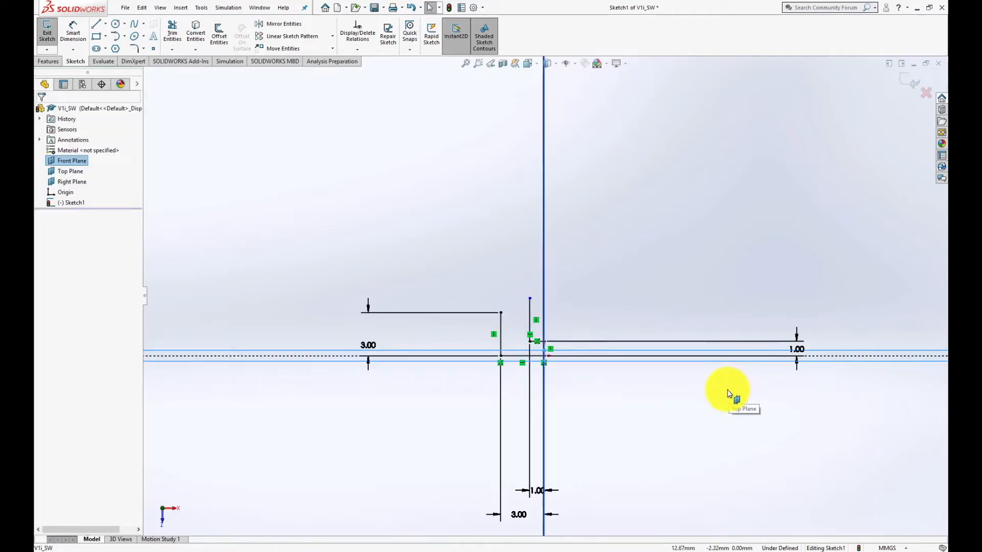
pyautogui.press('Escape')
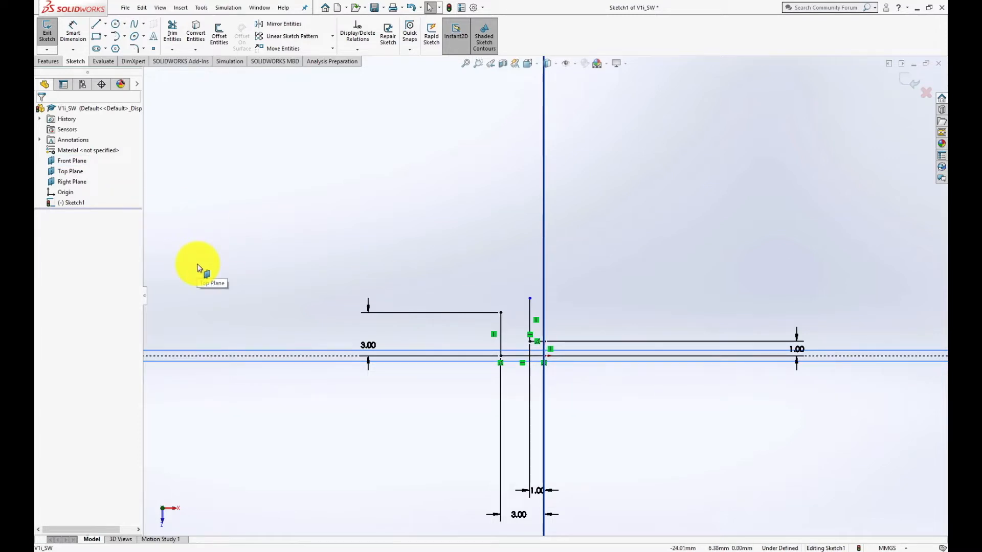
pyautogui.hotkey('ctrl', 'z')
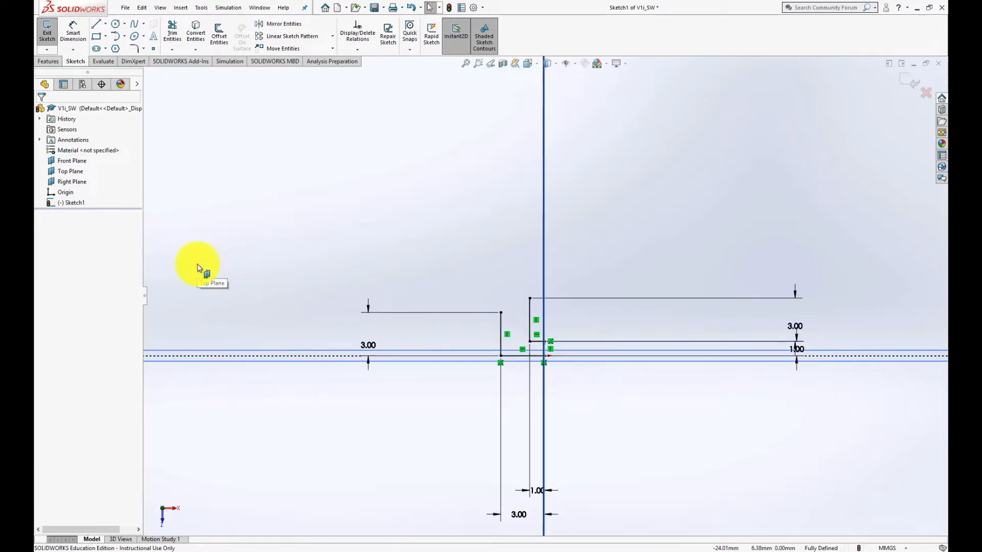
# Step: Set the inner upright line's length dimension to 2 mm
pyautogui.click(792, 327)
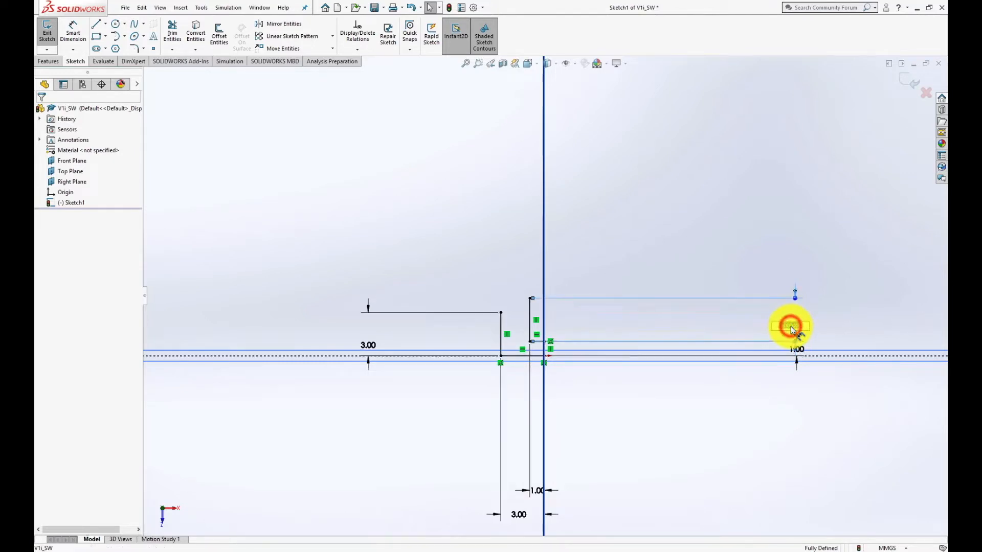
pyautogui.write('2')
pyautogui.press('Return')
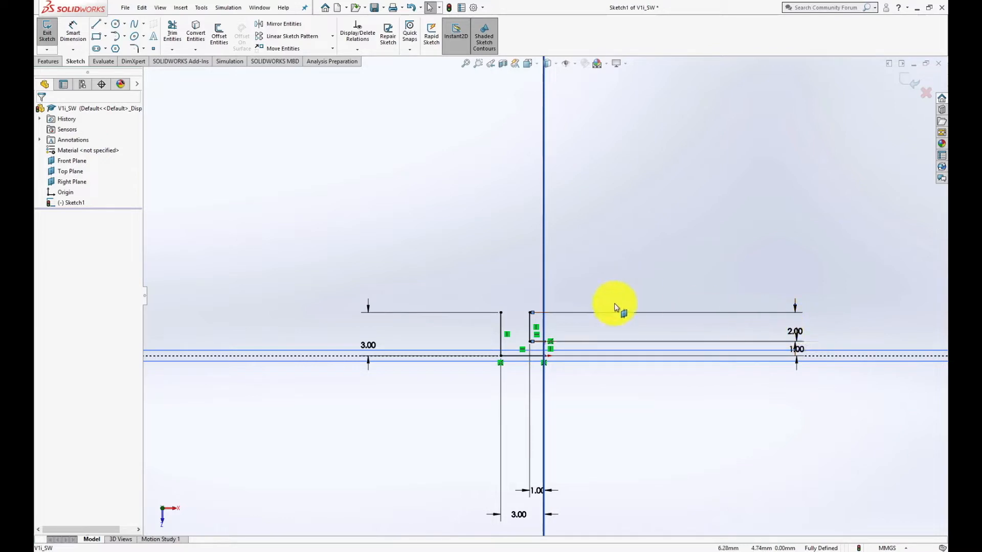
# Step: Close the profile with a tangent arc from the inner upright's upper endpoint to the outer upright's upper endpoint, and exit the sketch
pyautogui.scroll(3, 527, 318)
pyautogui.scroll(-6, 526, 296)
pyautogui.scroll(-5, 562, 333)
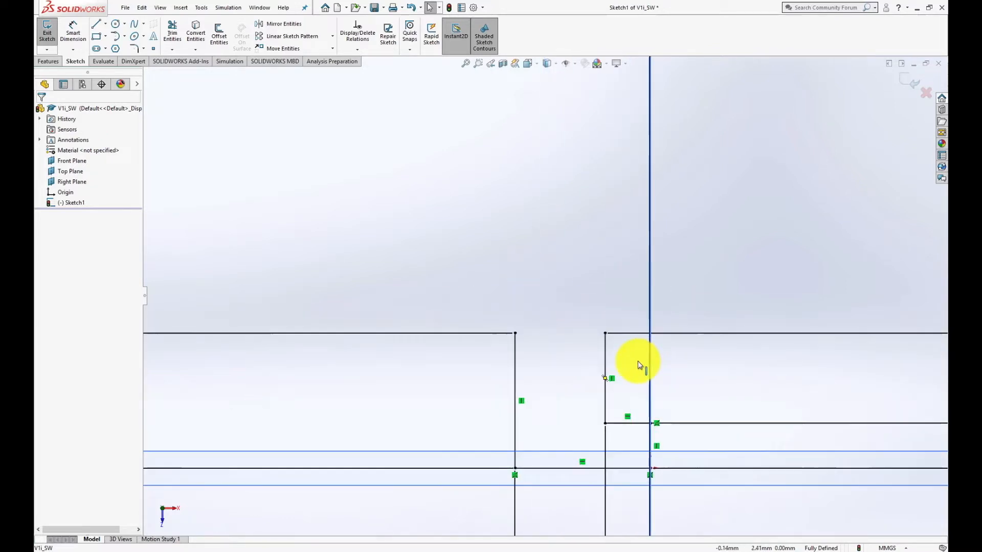
pyautogui.click(117, 34)
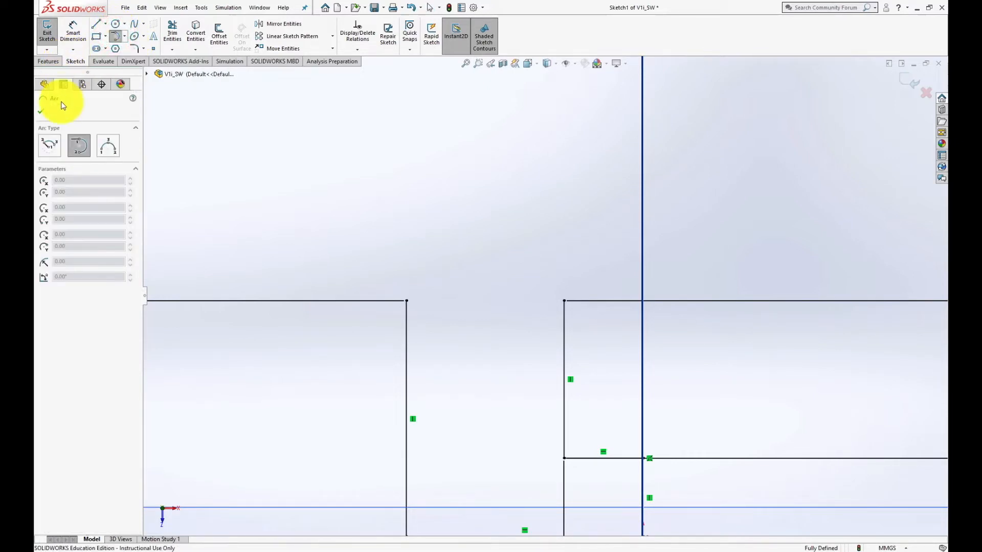
pyautogui.click(124, 37)
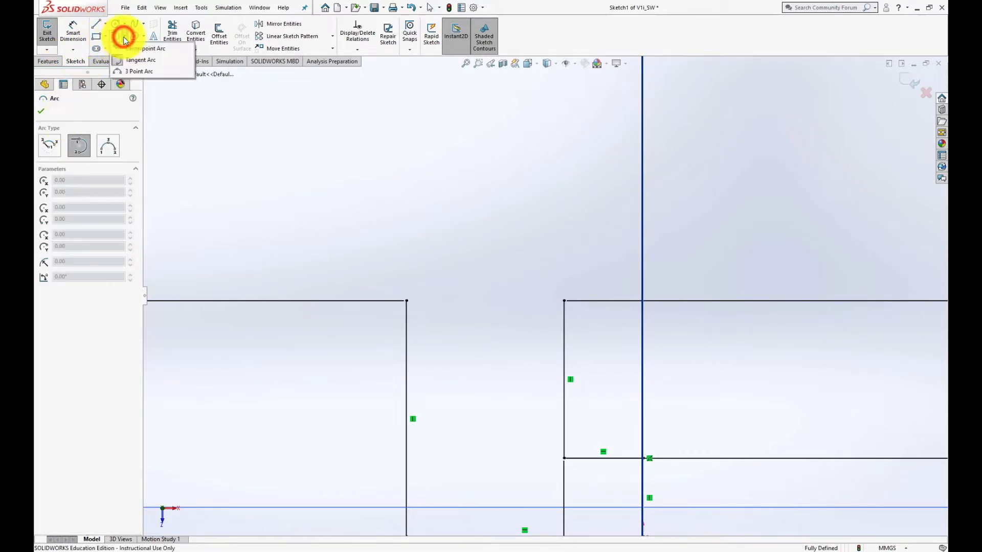
pyautogui.click(406, 300)
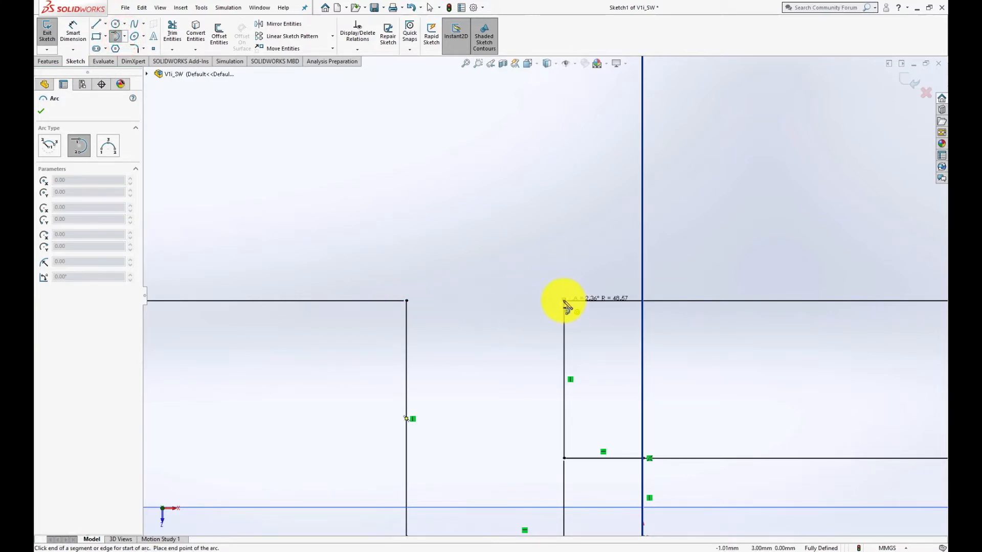
pyautogui.click(564, 301)
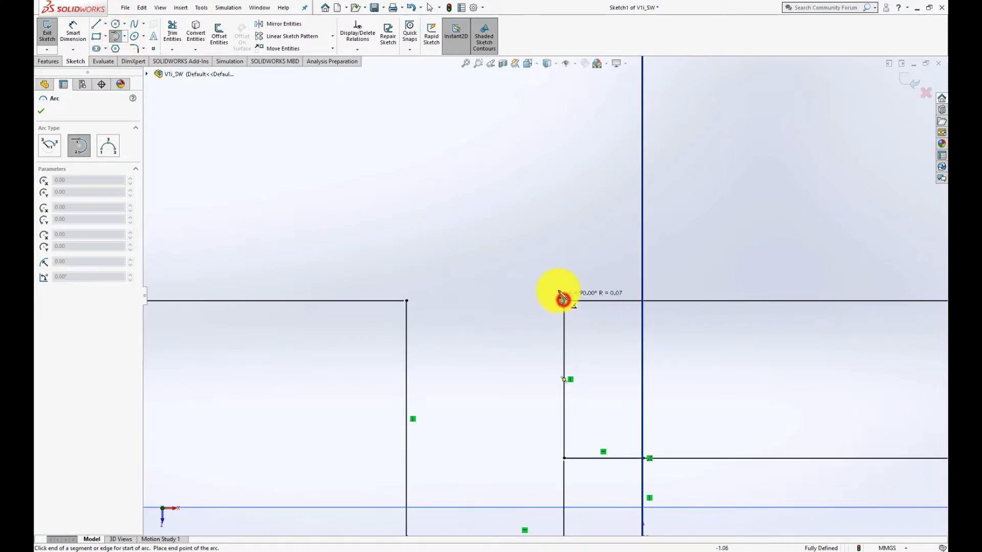
pyautogui.click(407, 302)
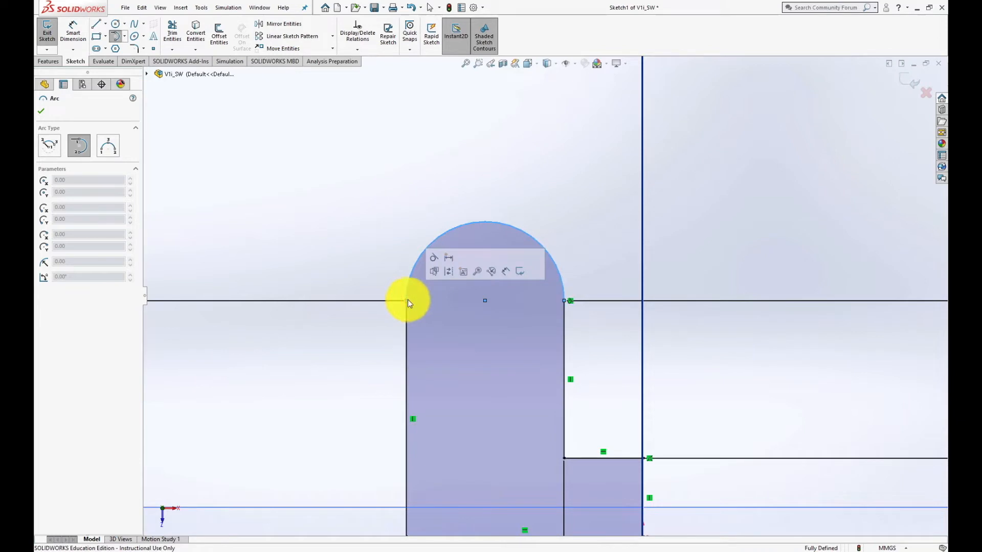
pyautogui.scroll(-4, 471, 363)
pyautogui.scroll(6, 471, 363)
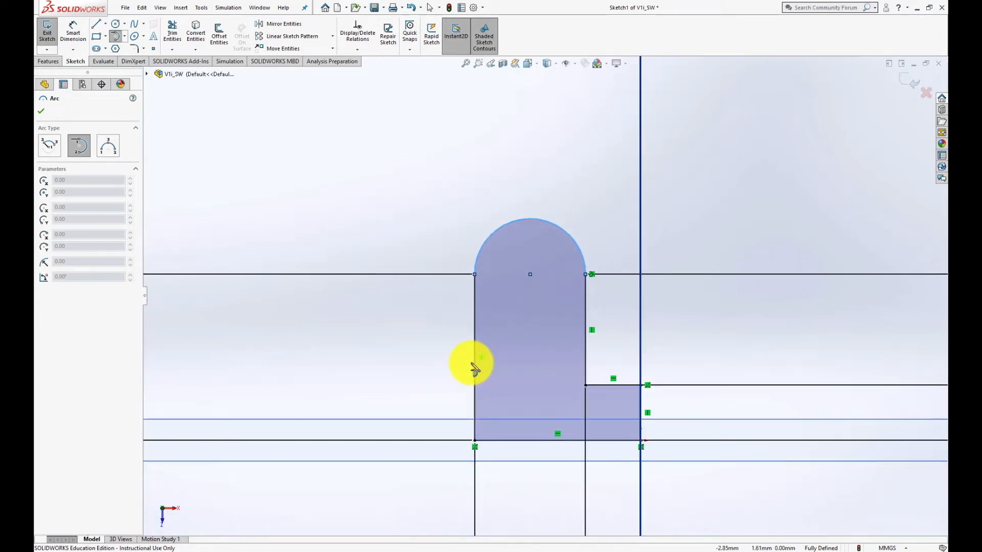
pyautogui.scroll(-2, 473, 370)
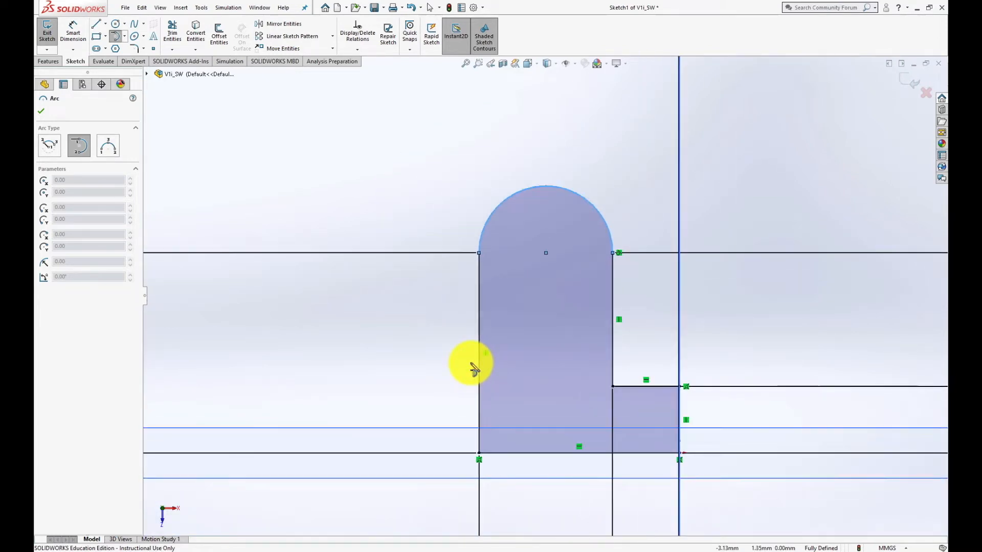
pyautogui.click(41, 111)
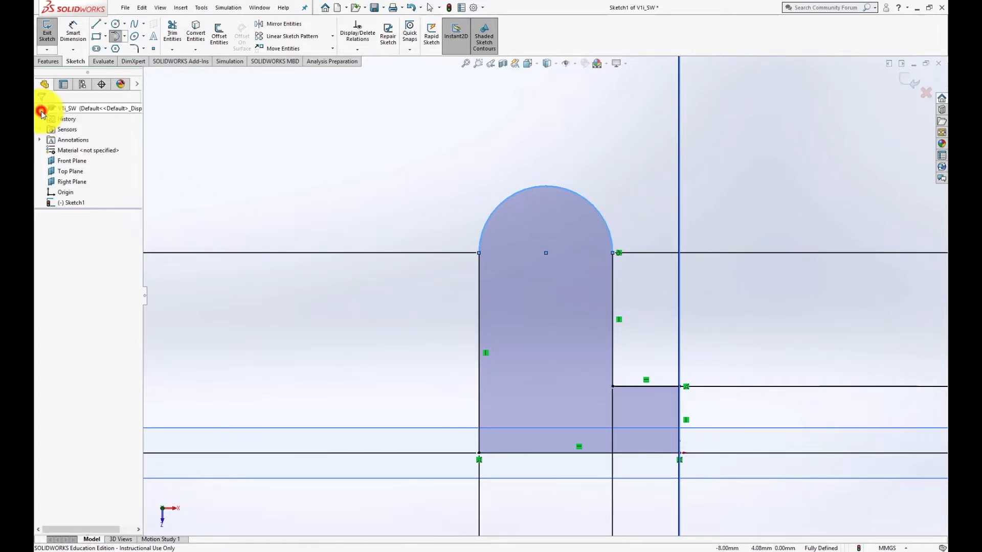
pyautogui.click(908, 81)
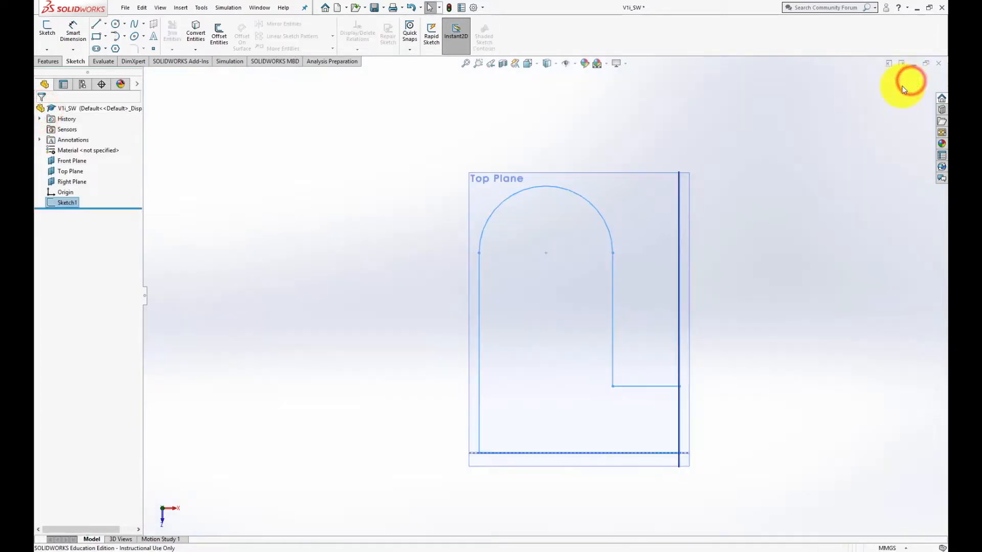
# Step: Extrude the closed profile as a blind boss with a depth of 3 mm
pyautogui.moveTo(759, 301); pyautogui.dragTo(734, 212, button='middle')
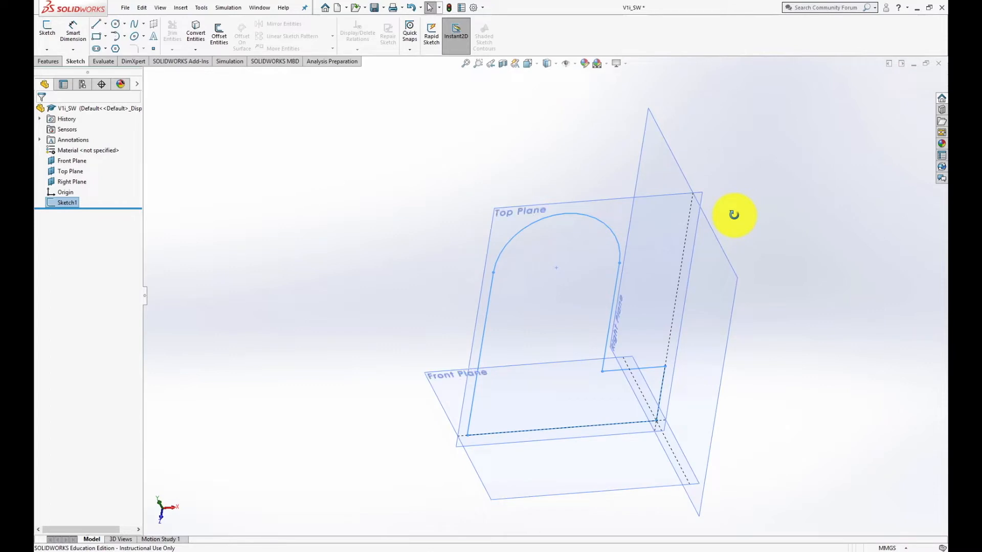
pyautogui.click(49, 62)
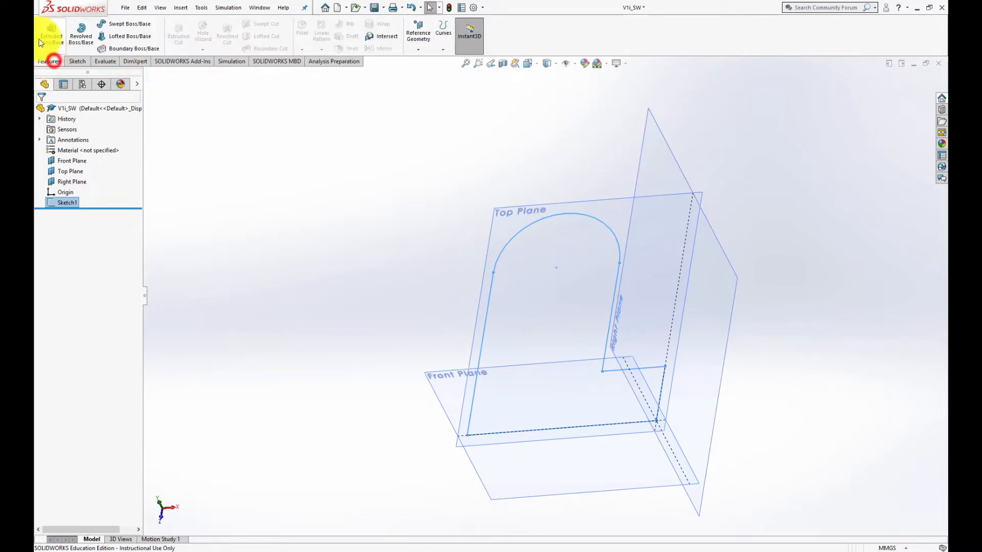
pyautogui.click(47, 31)
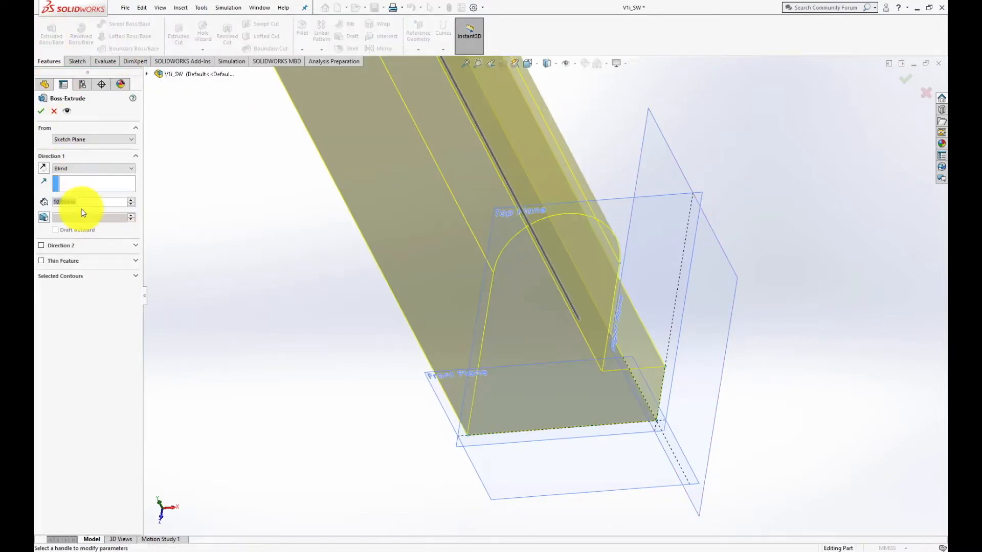
pyautogui.write('3')
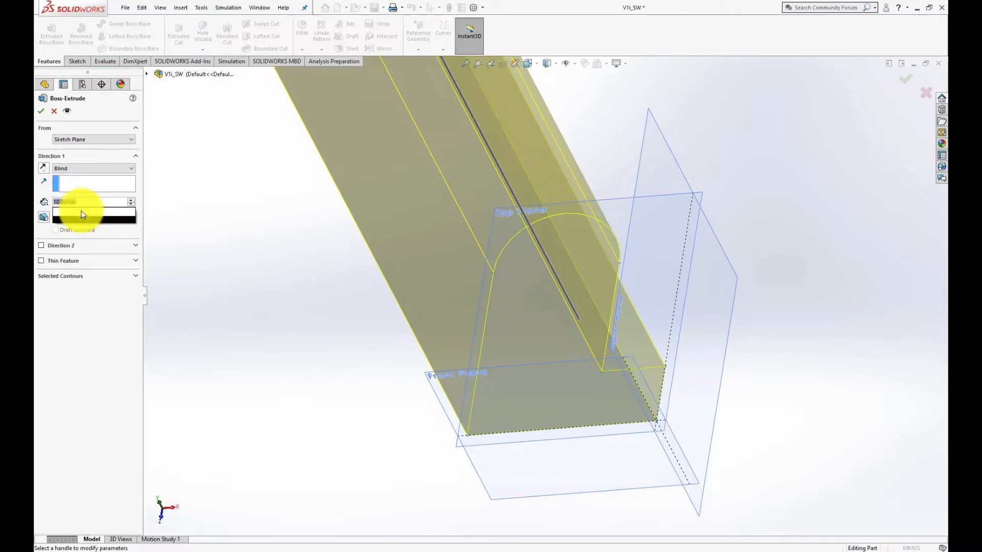
pyautogui.press('Return')
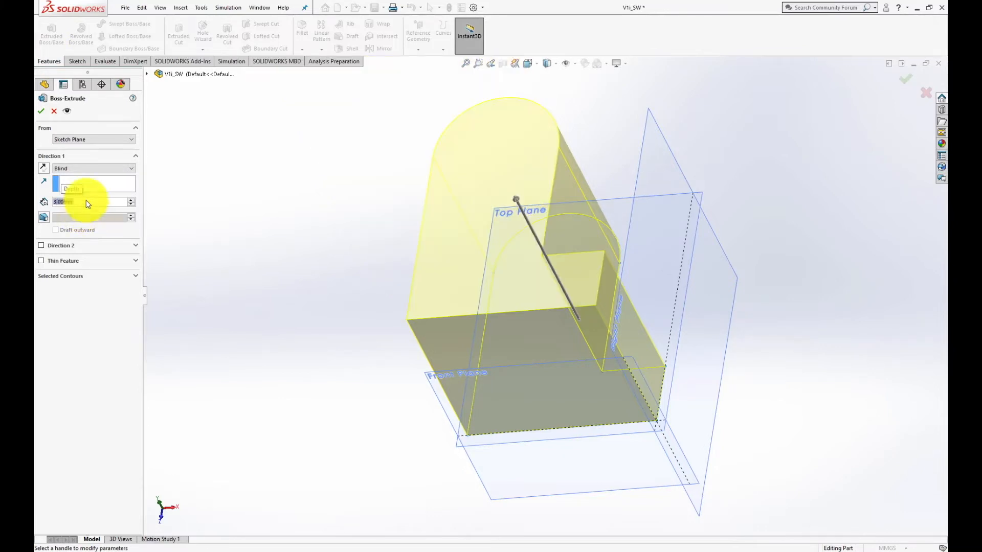
pyautogui.click(41, 111)
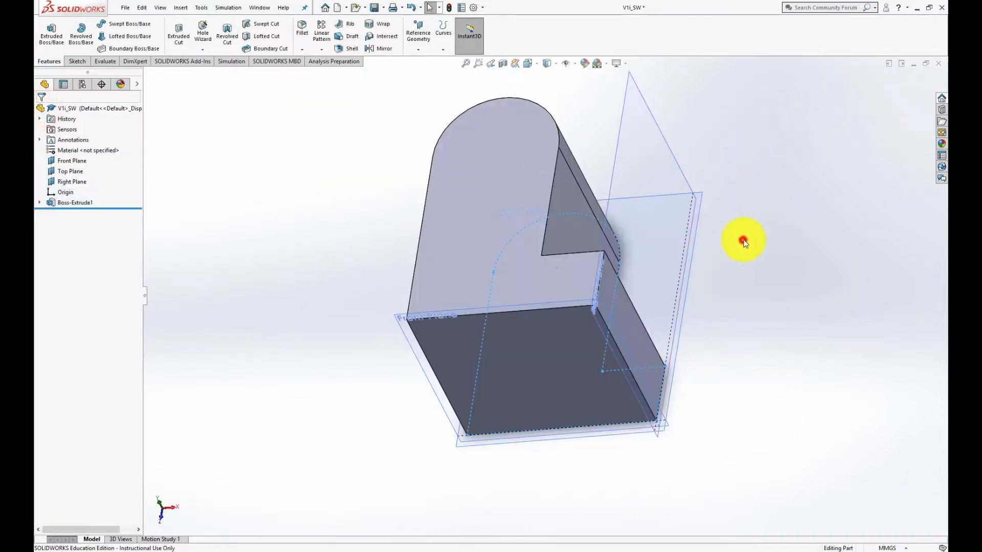
# Step: Start a new sketch on the extruded body's flat L-shaped face with the rounded end, and orient the view normal to it
pyautogui.moveTo(742, 238); pyautogui.dragTo(743, 375, button='middle')
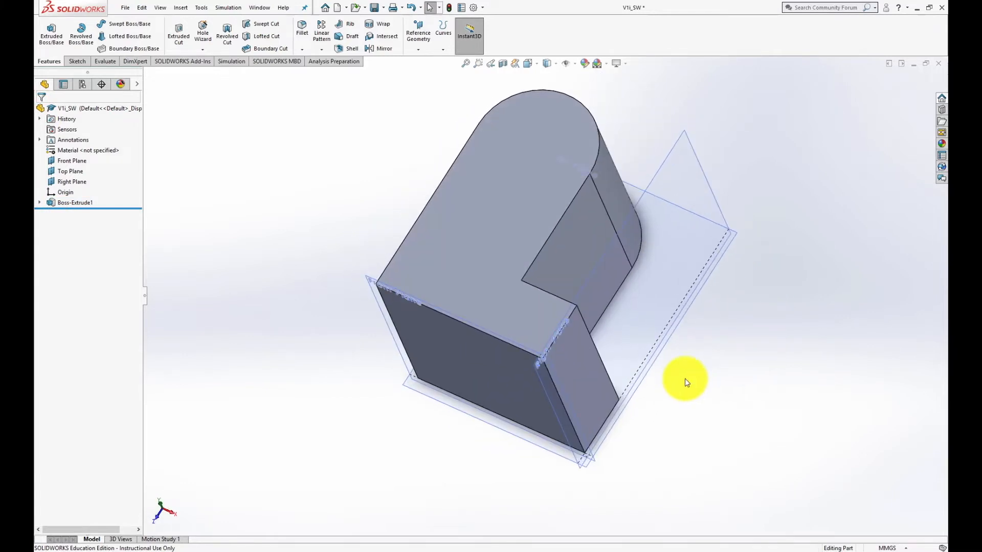
pyautogui.moveTo(664, 390); pyautogui.dragTo(650, 361, button='middle')
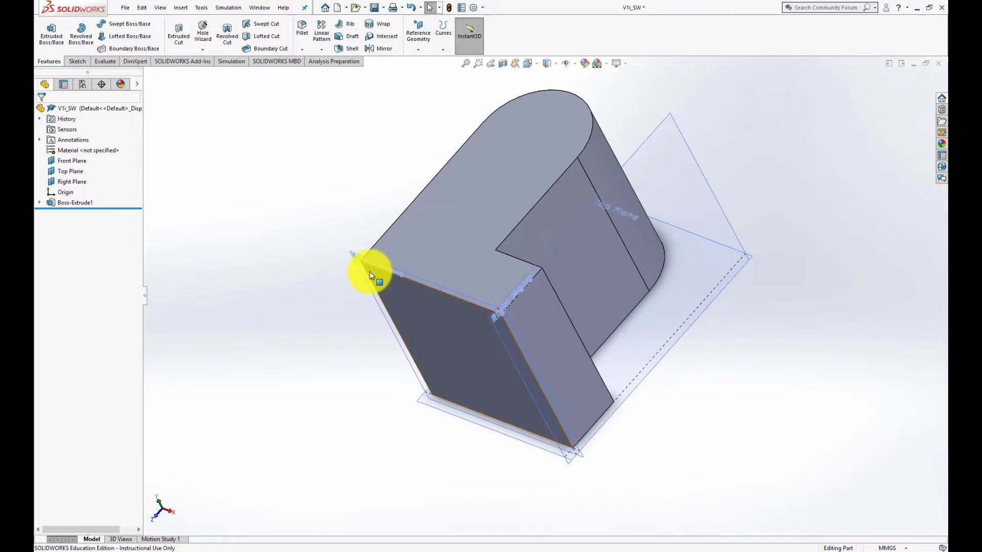
pyautogui.scroll(2, 378, 288)
pyautogui.scroll(-1, 378, 290)
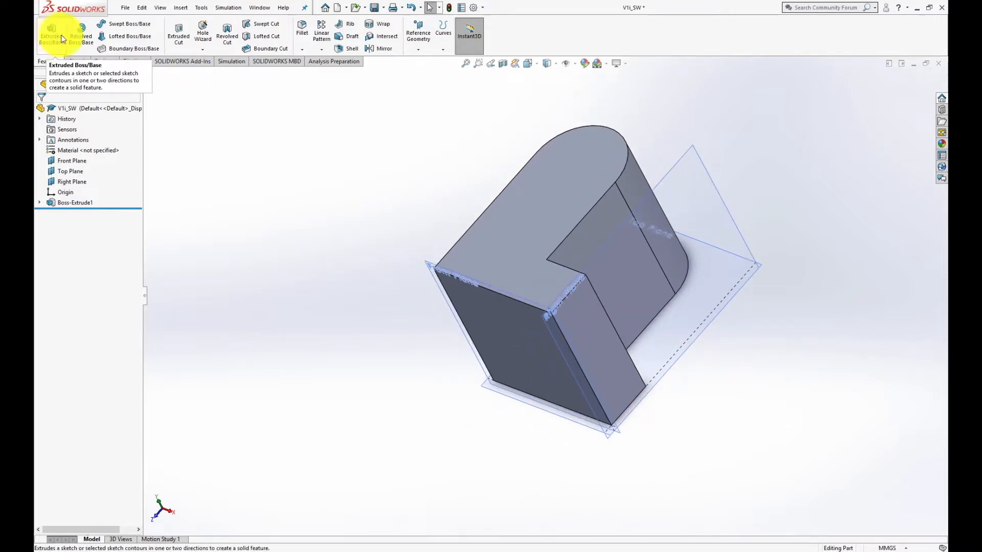
pyautogui.click(74, 61)
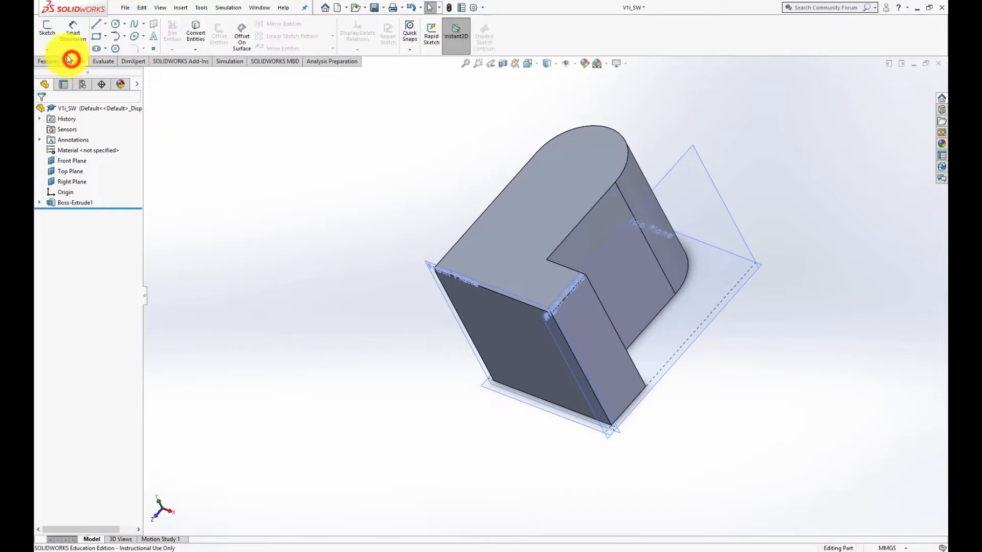
pyautogui.click(46, 30)
pyautogui.click(535, 230)
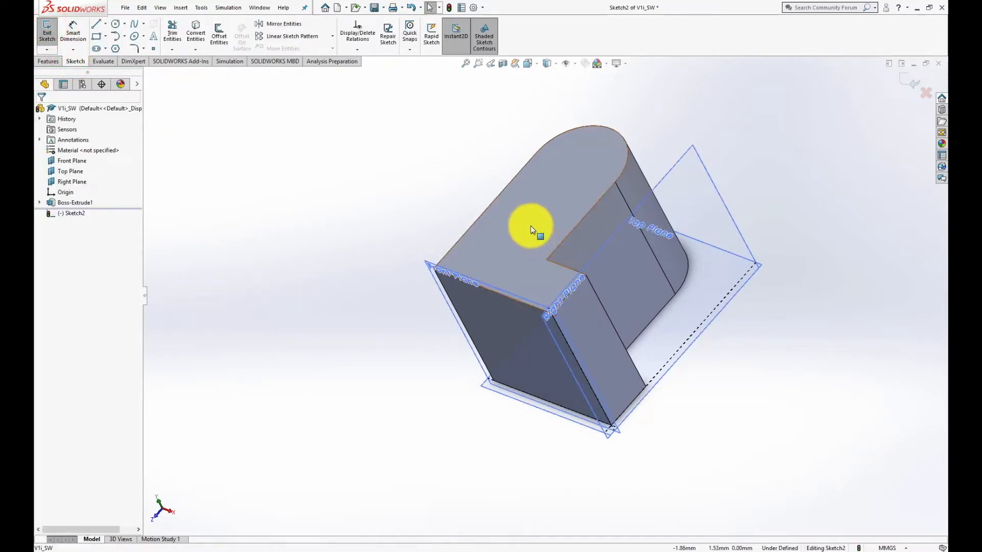
pyautogui.rightClick(73, 214)
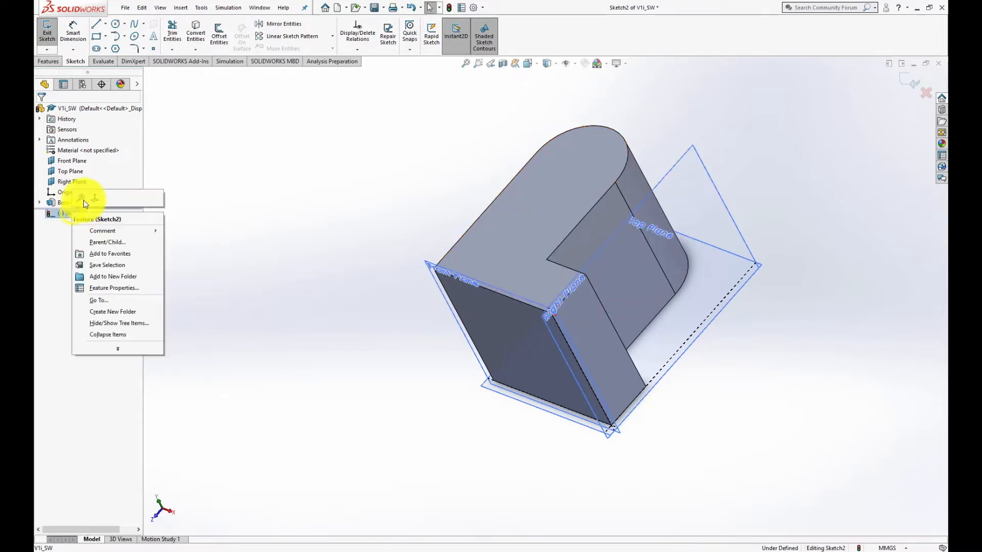
pyautogui.click(84, 199)
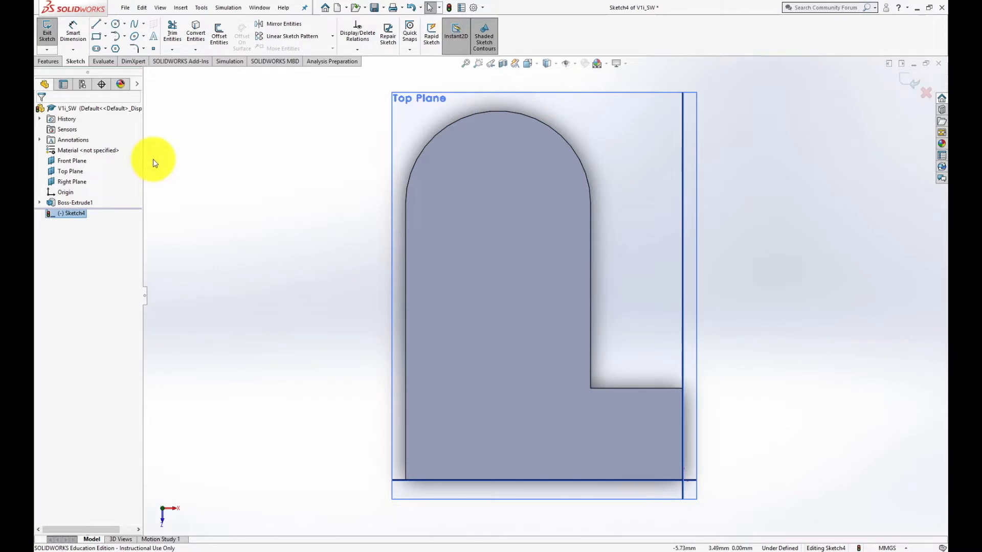
# Step: Sketch connected lines from the origin along the base edge, up, about 0.93 mm across to the long side edge, and up to the arc's start
pyautogui.click(92, 24)
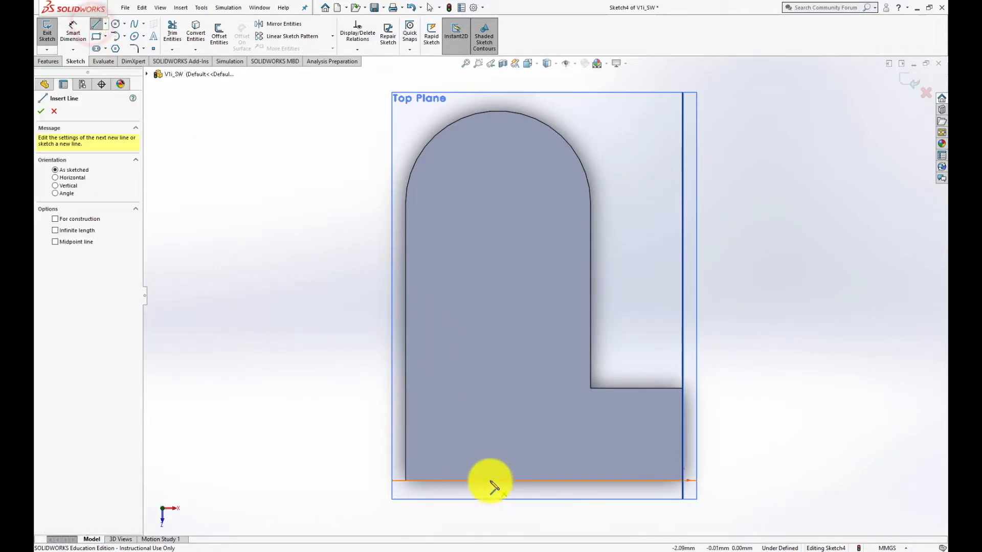
pyautogui.click(682, 481)
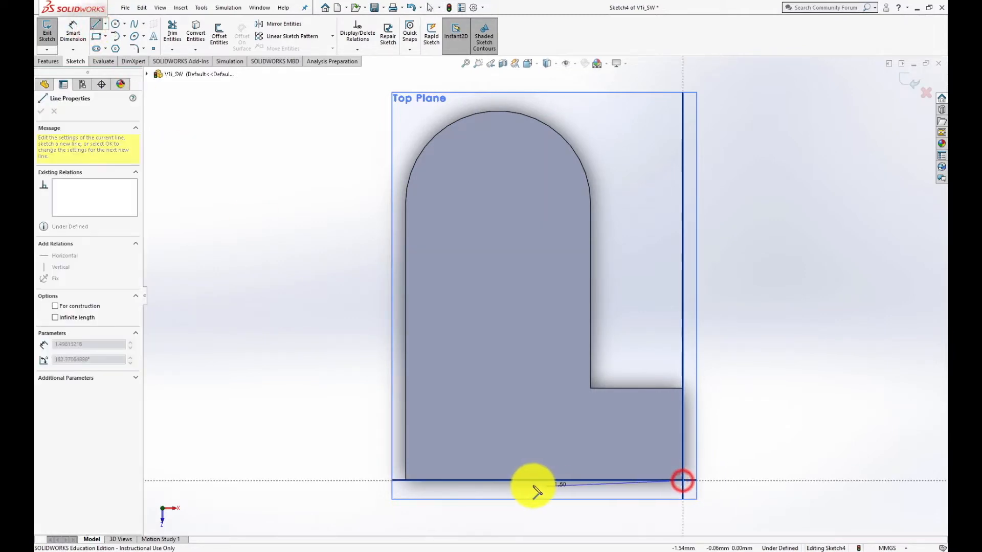
pyautogui.click(492, 480)
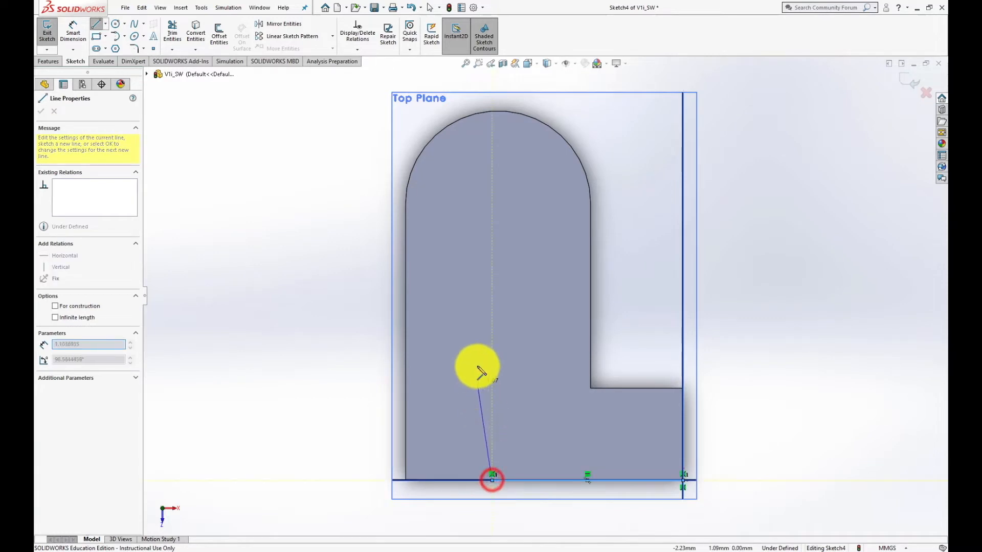
pyautogui.click(492, 310)
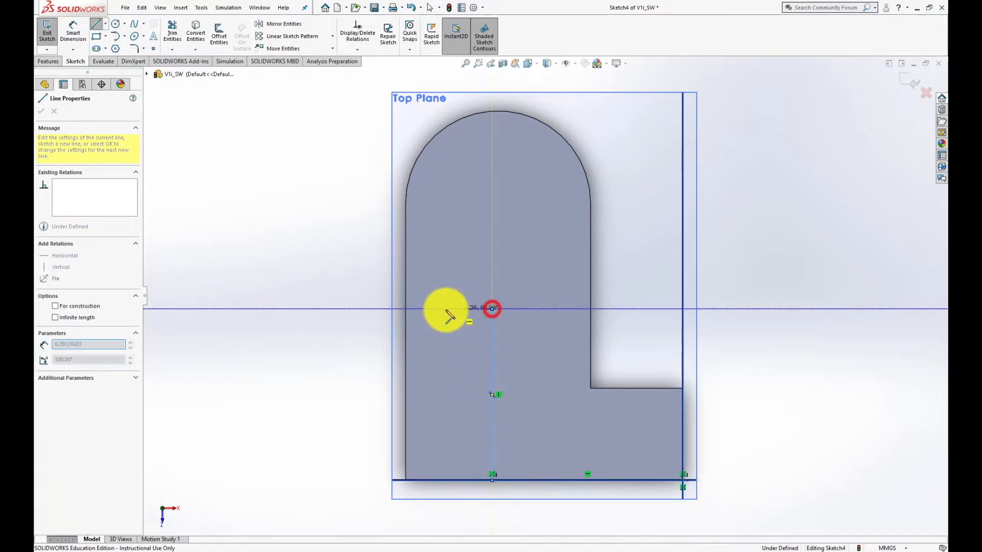
pyautogui.click(406, 309)
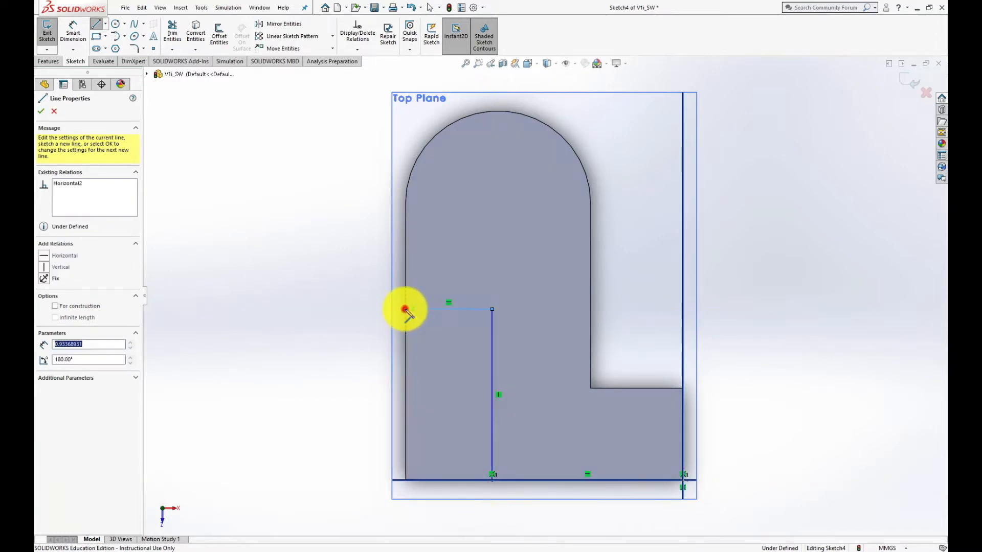
pyautogui.click(406, 205)
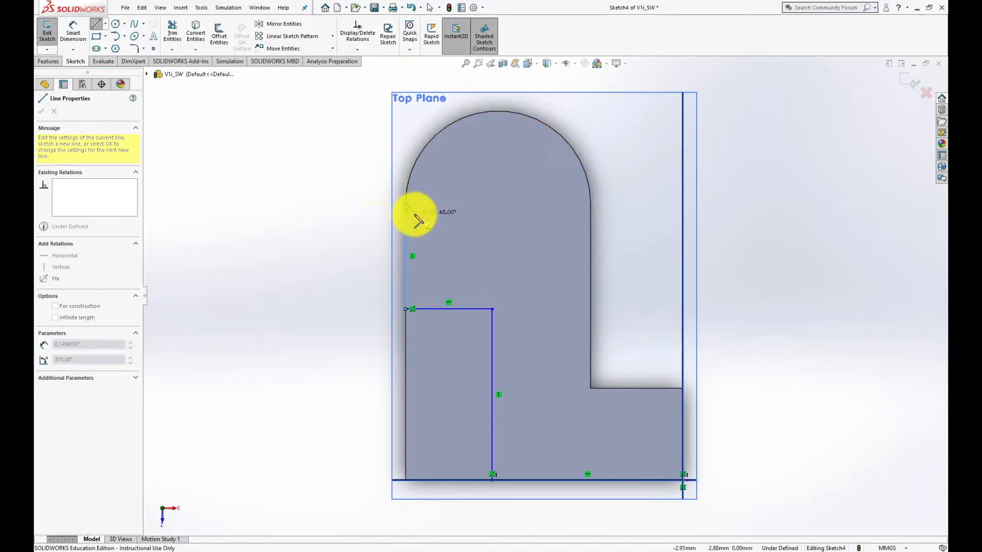
pyautogui.press('Escape')
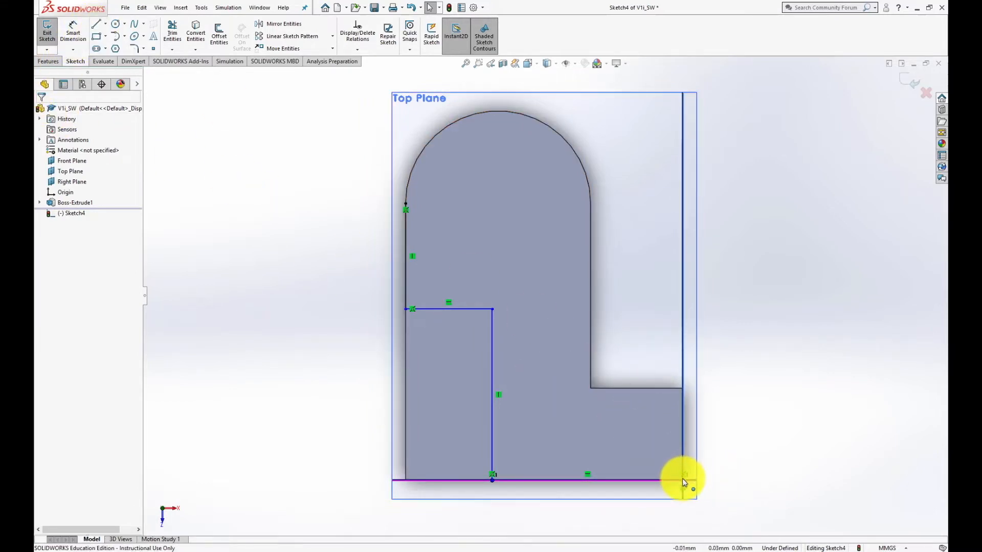
# Step: Sketch connected lines from the origin up the short side edge, inward along the step edge, and up to the arc's other end
pyautogui.click(96, 23)
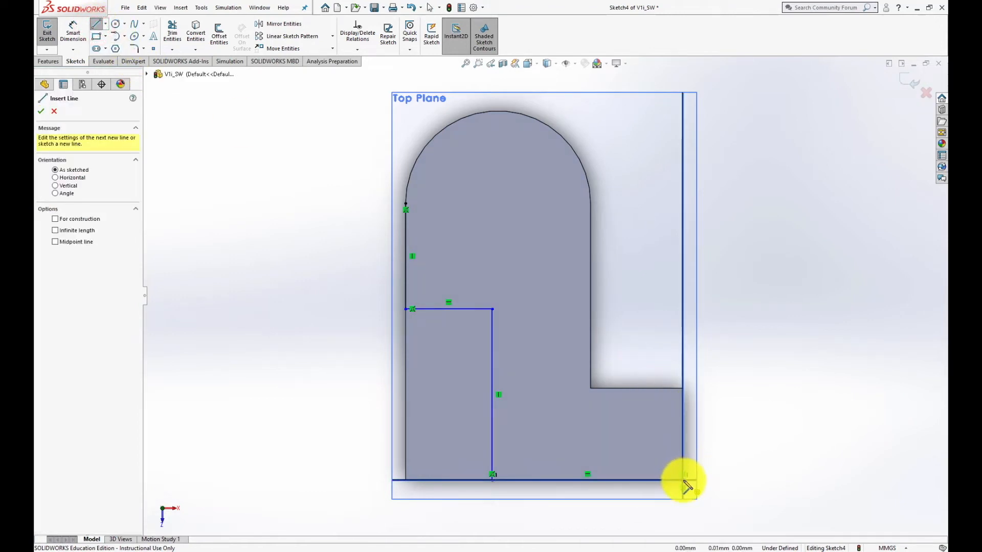
pyautogui.click(683, 479)
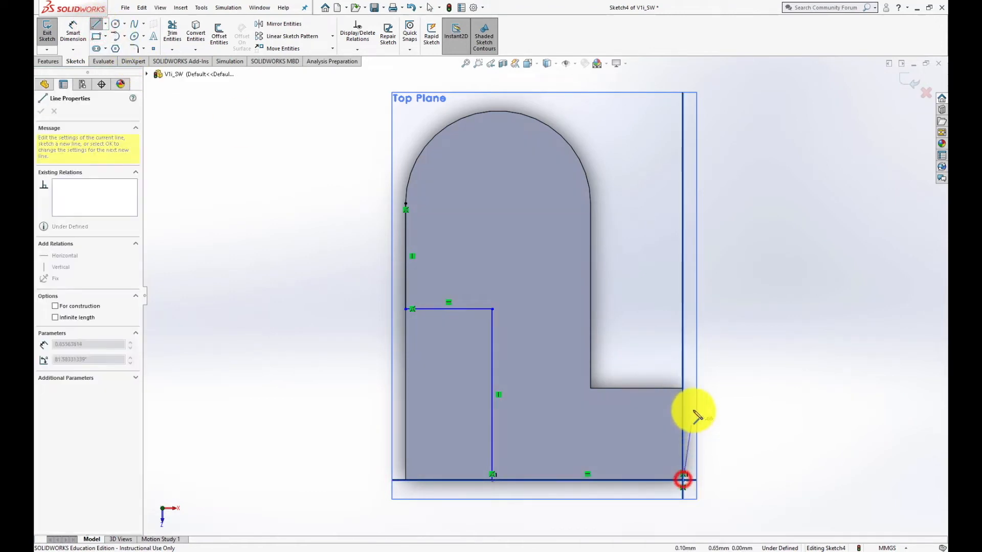
pyautogui.click(683, 389)
pyautogui.click(591, 389)
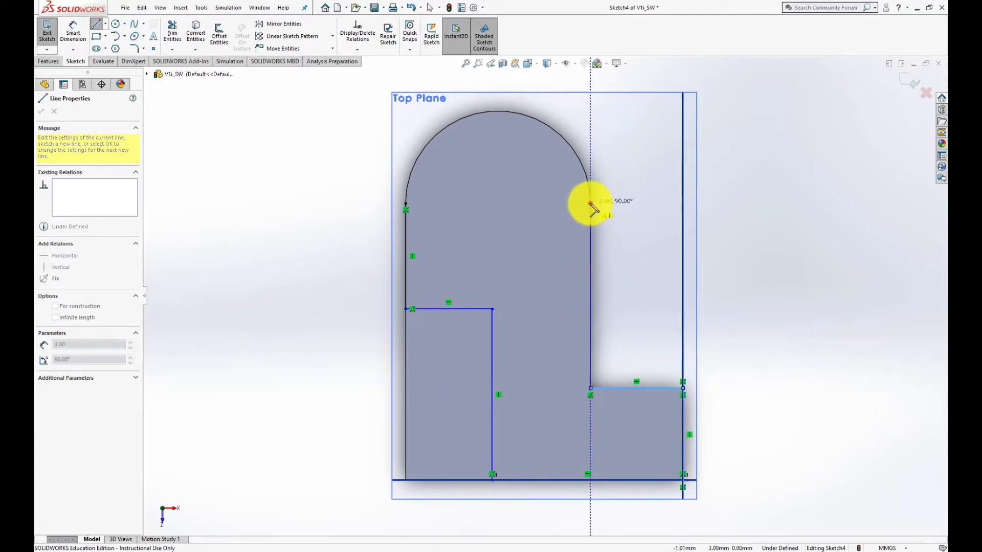
pyautogui.click(591, 205)
pyautogui.press('Escape')
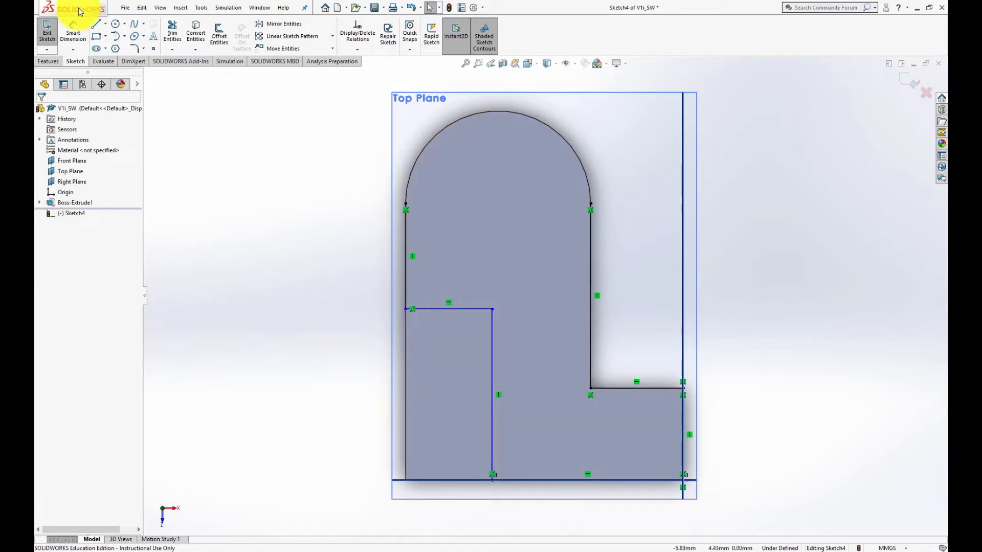
# Step: Close the profile with a tangent arc over the rounded end, joining the two upright lines, and exit the sketch
pyautogui.click(117, 37)
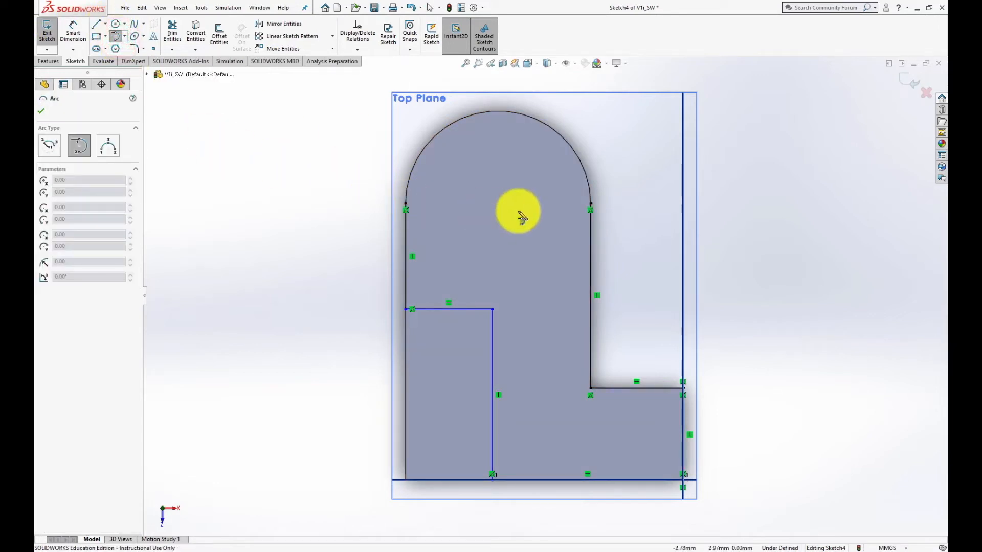
pyautogui.click(590, 205)
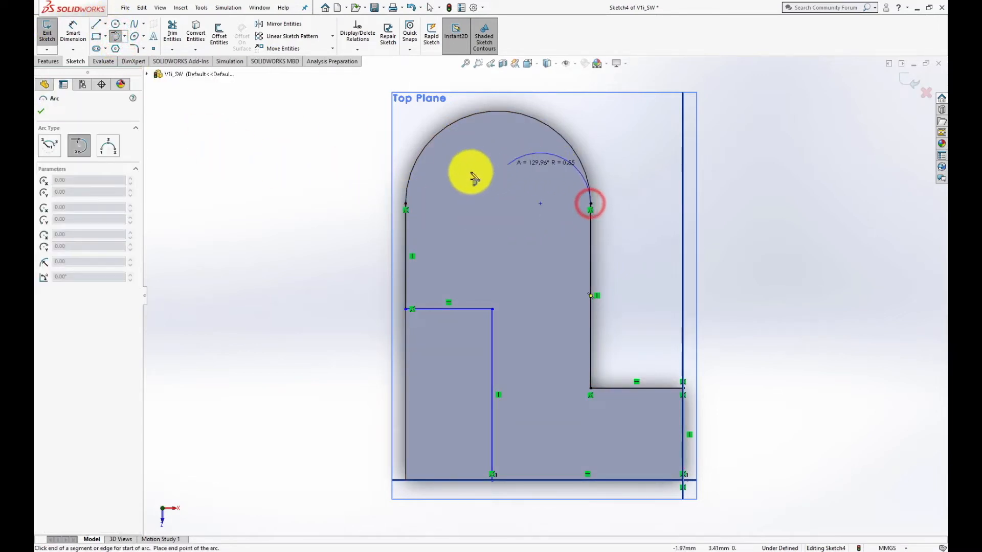
pyautogui.click(406, 204)
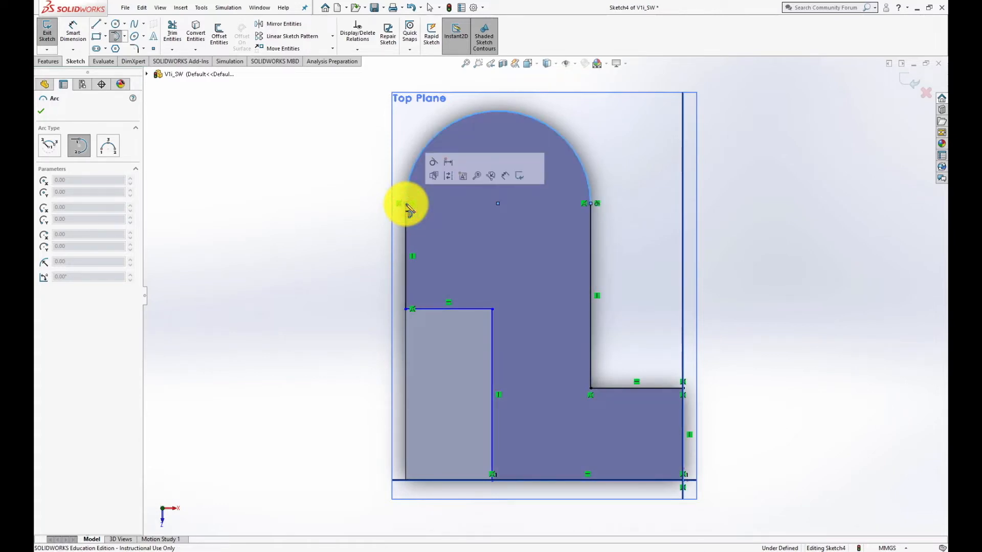
pyautogui.click(42, 111)
pyautogui.click(913, 85)
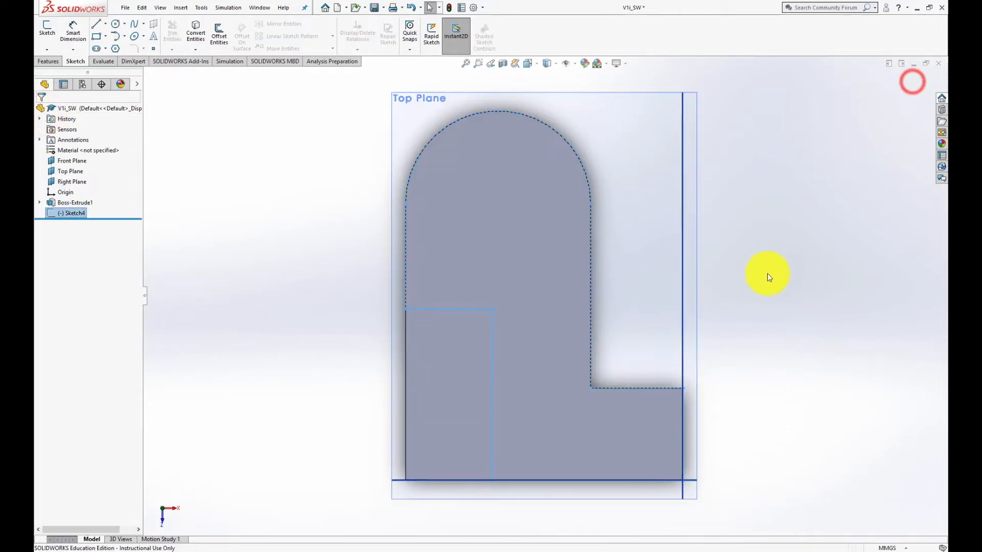
# Step: Cut-extrude the closed profile as a blind cut with a depth of 1 mm
pyautogui.click(405, 159)
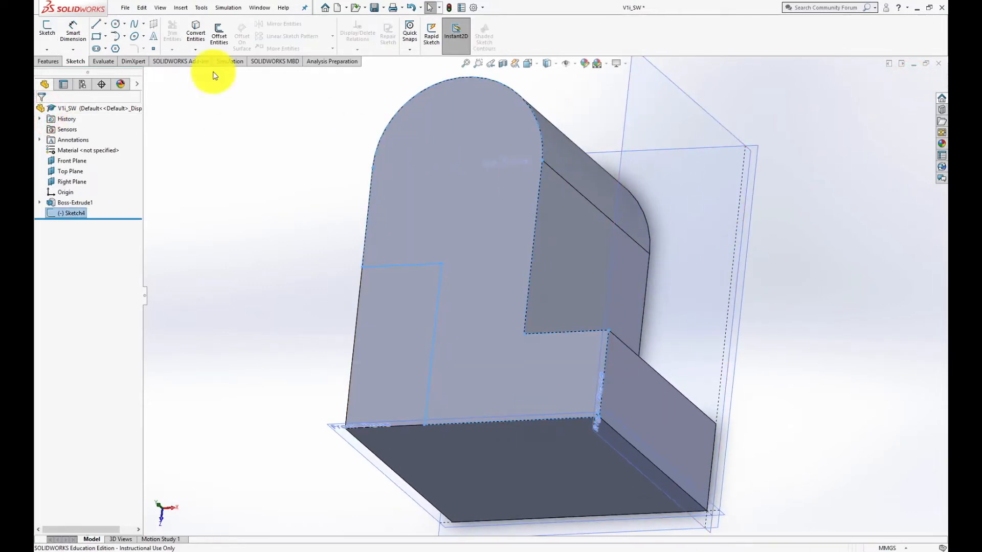
pyautogui.click(48, 61)
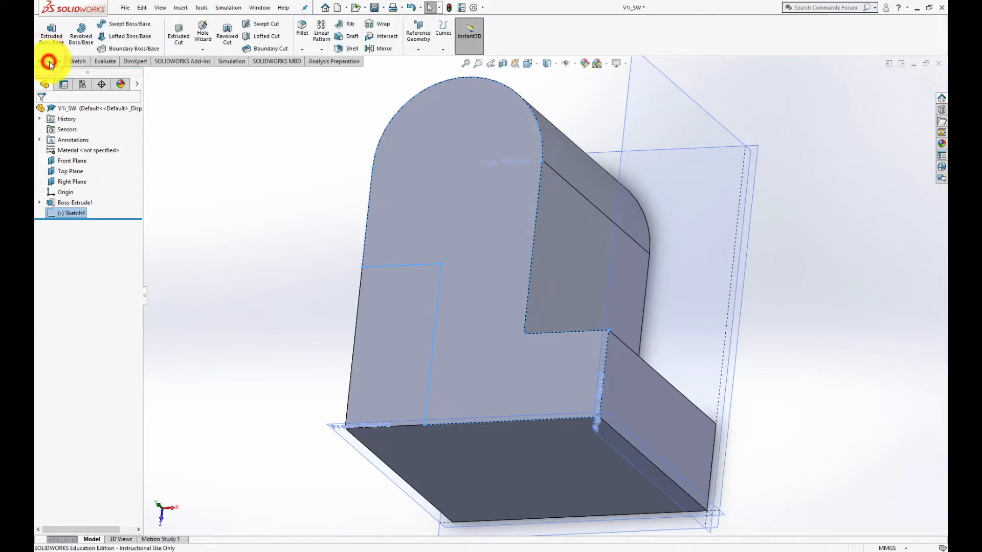
pyautogui.click(178, 30)
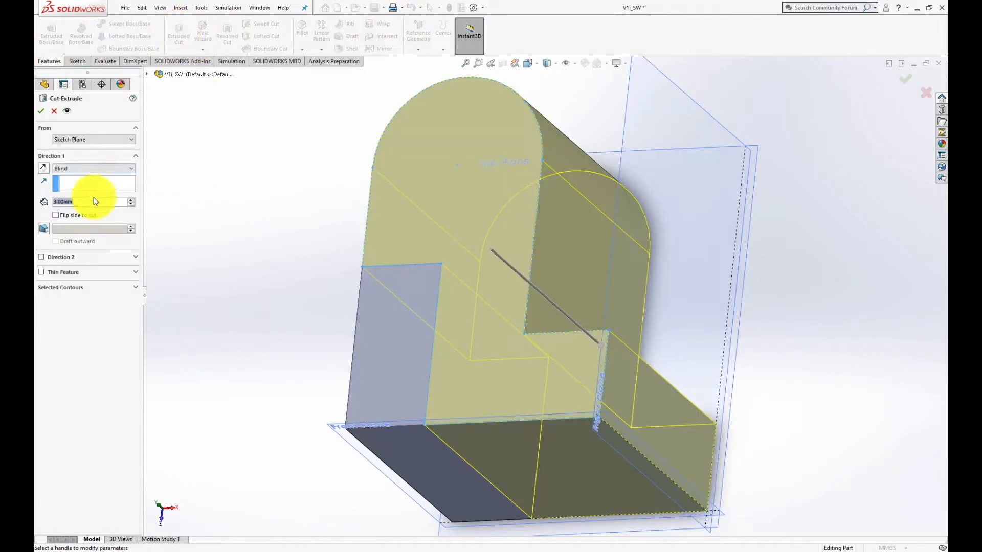
pyautogui.write('1')
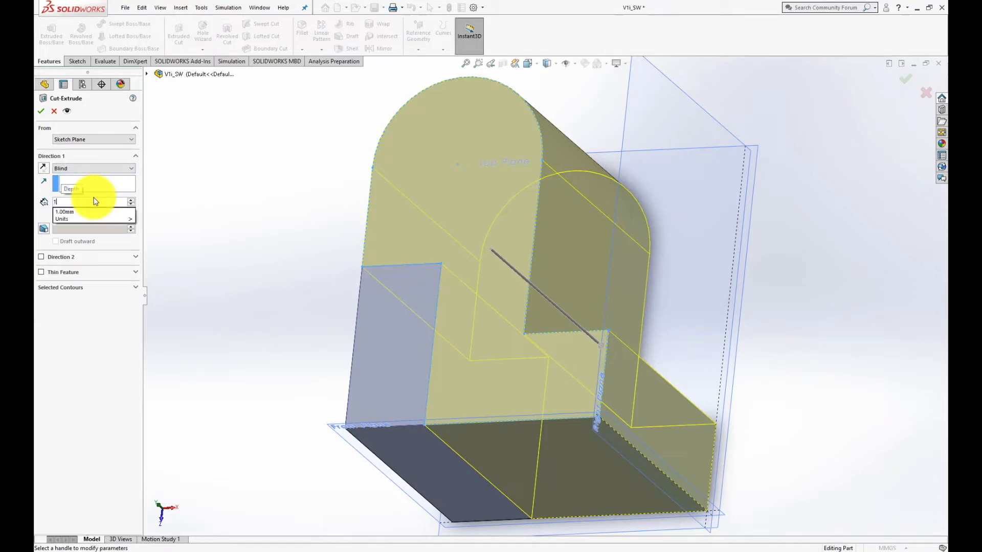
pyautogui.press('Return')
pyautogui.moveTo(230, 329); pyautogui.dragTo(209, 314, button='middle')
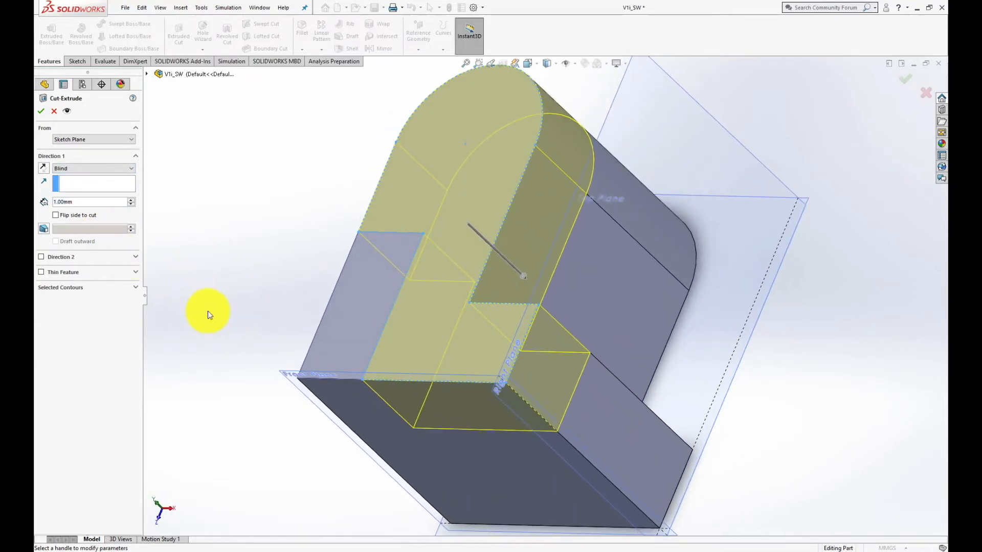
pyautogui.click(900, 80)
pyautogui.moveTo(844, 155)
pyautogui.mouseDown(button='middle')
pyautogui.moveTo(842, 210)
pyautogui.moveTo(887, 241)
pyautogui.moveTo(849, 189)
pyautogui.moveTo(796, 176)
pyautogui.moveTo(833, 160)
pyautogui.mouseUp(button='middle')
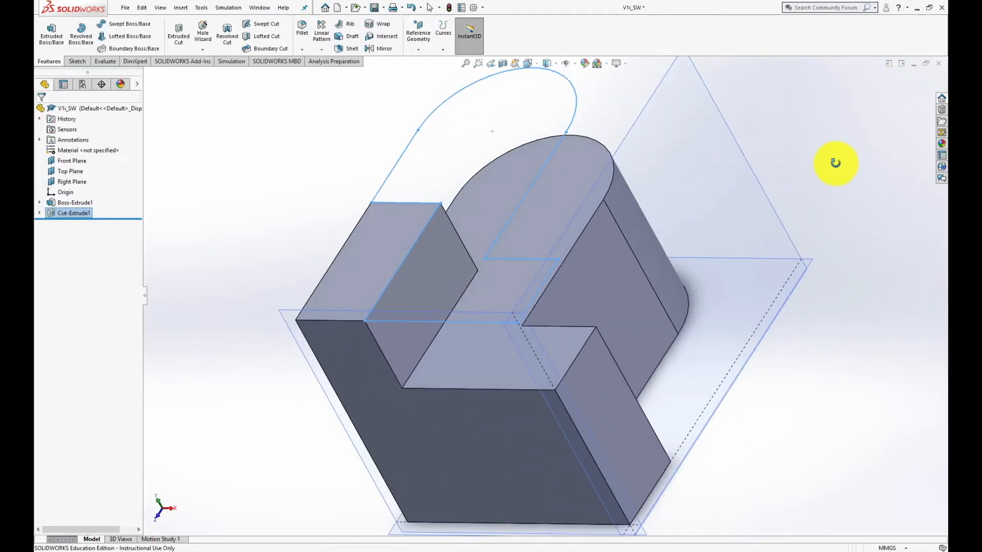
# Step: Start a new sketch on the recessed face left by the cut, and orient the view normal to it
pyautogui.scroll(-4, 234, 323)
pyautogui.scroll(7, 237, 326)
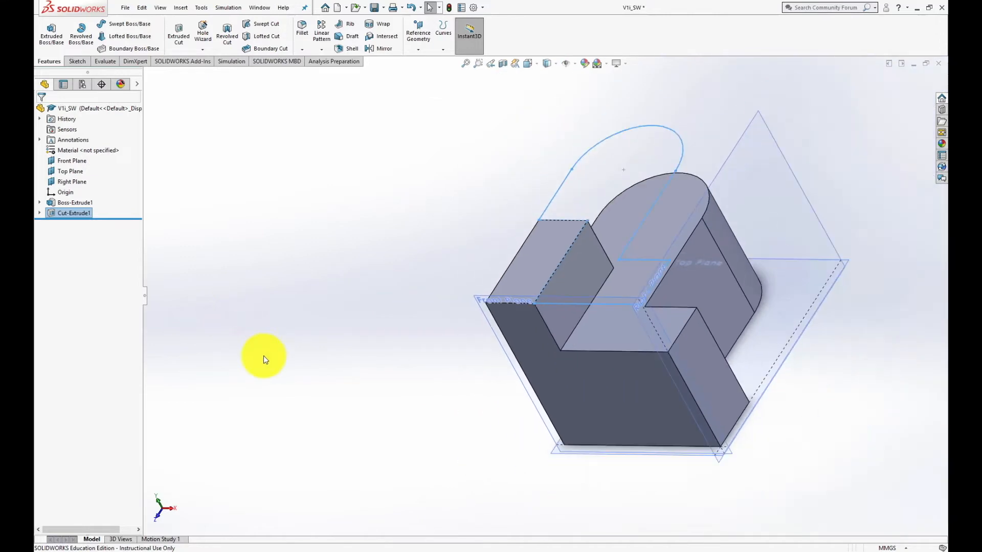
pyautogui.moveTo(447, 411)
pyautogui.mouseDown(button='middle')
pyautogui.moveTo(517, 420)
pyautogui.moveTo(486, 390)
pyautogui.moveTo(436, 401)
pyautogui.mouseUp(button='middle')
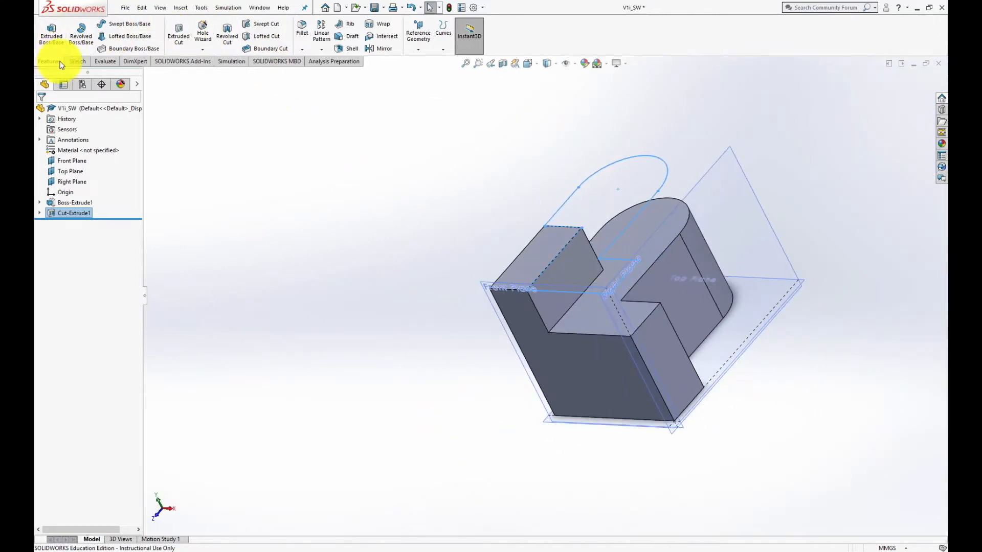
pyautogui.click(77, 61)
pyautogui.click(47, 30)
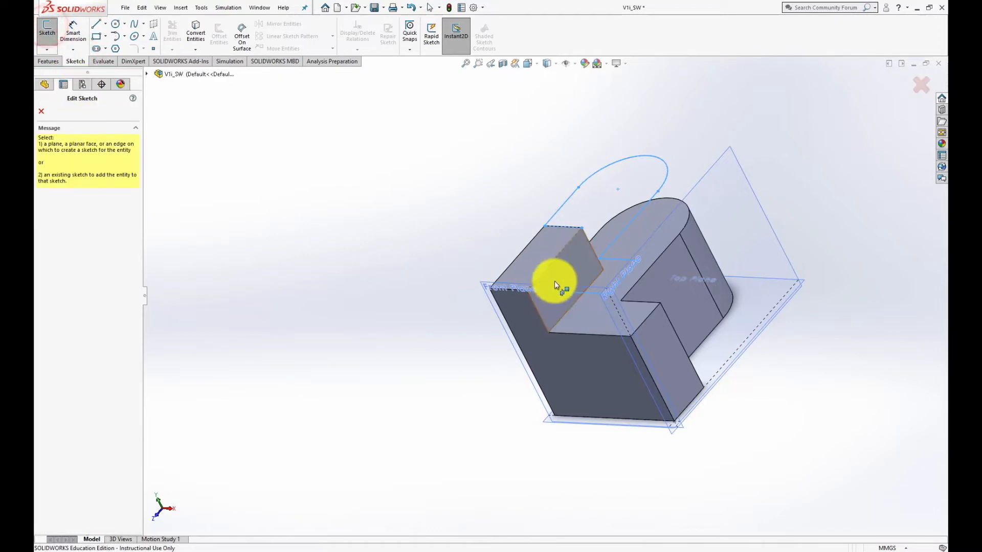
pyautogui.click(596, 319)
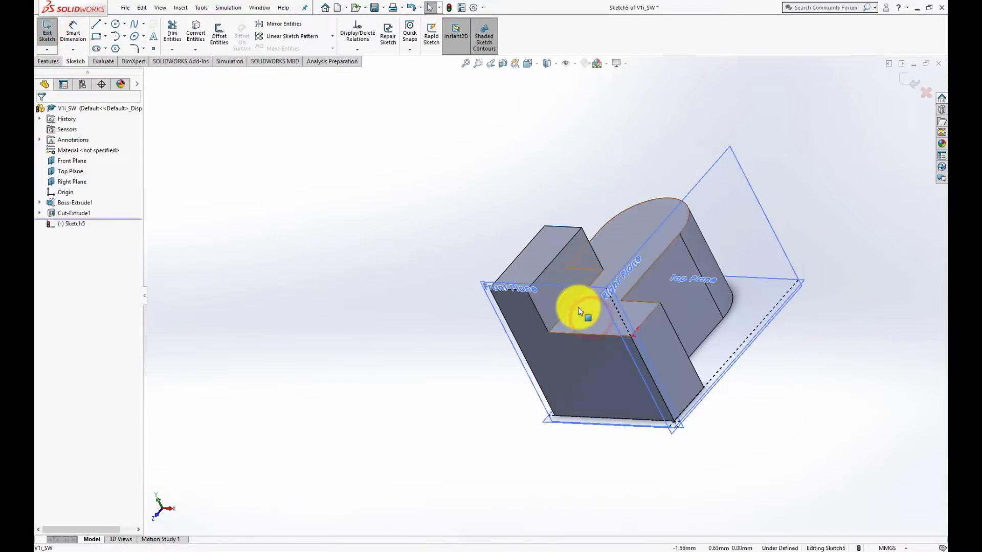
pyautogui.rightClick(84, 224)
pyautogui.click(99, 207)
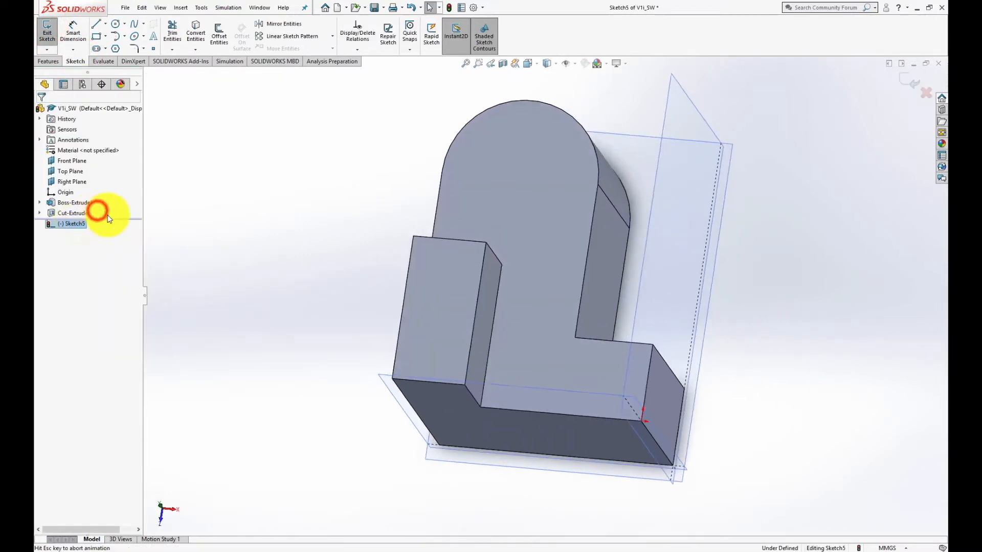
# Step: Draw a corner rectangle from the origin, about 0.56 mm wide and 0.60 mm high, on the short leg of the face
pyautogui.click(100, 40)
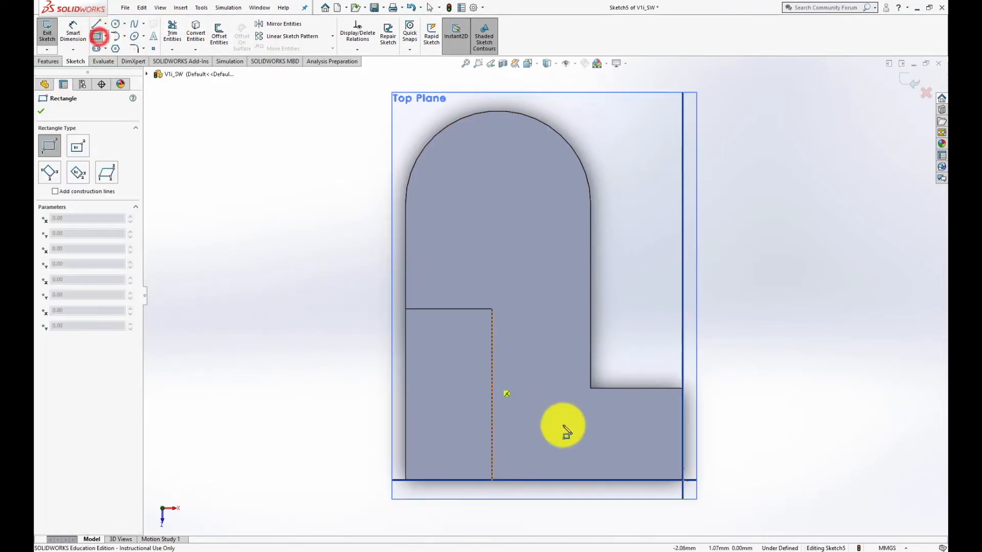
pyautogui.click(682, 479)
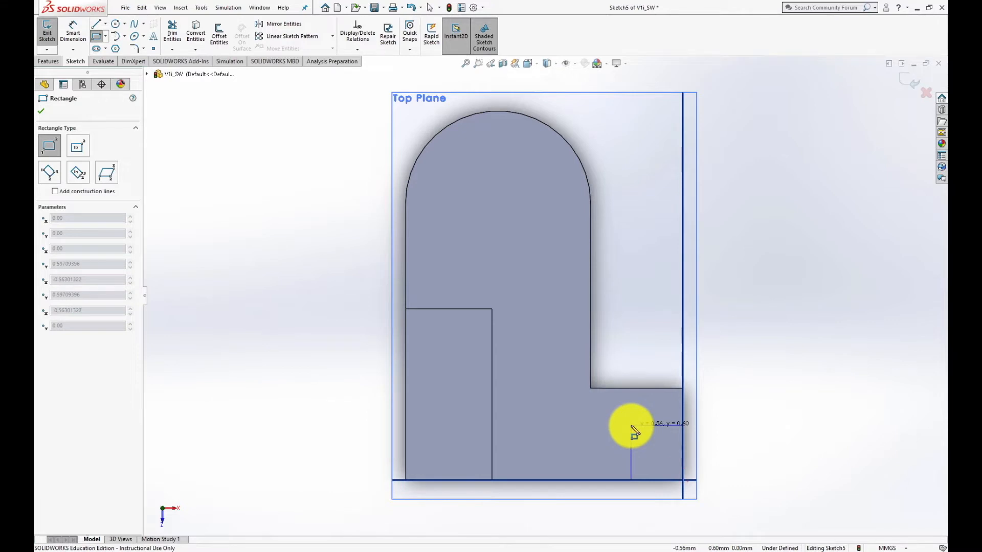
pyautogui.click(631, 425)
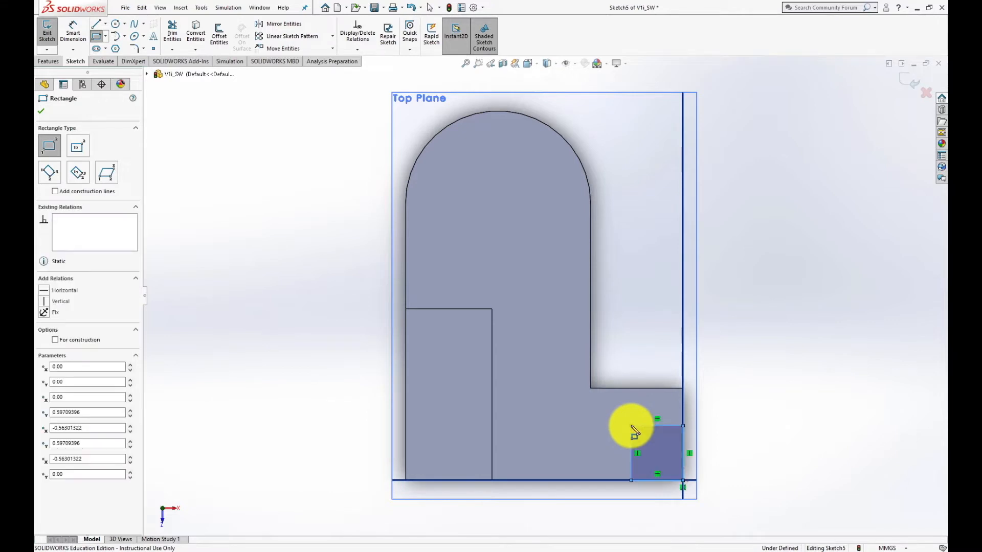
# Step: Dimension the rectangle's height and width to 1 mm each, and exit the sketch
pyautogui.click(76, 28)
pyautogui.click(683, 444)
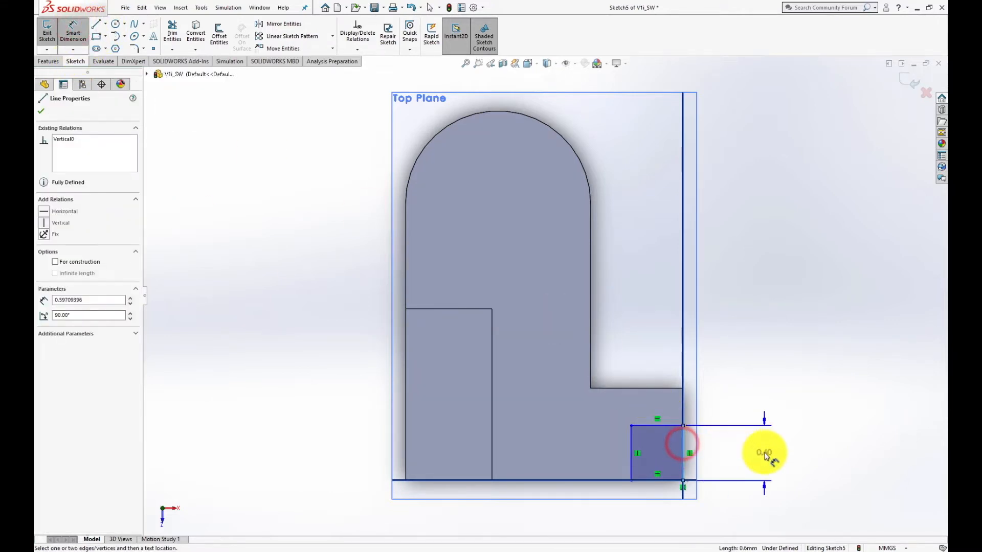
pyautogui.click(765, 454)
pyautogui.write('1')
pyautogui.press('Return')
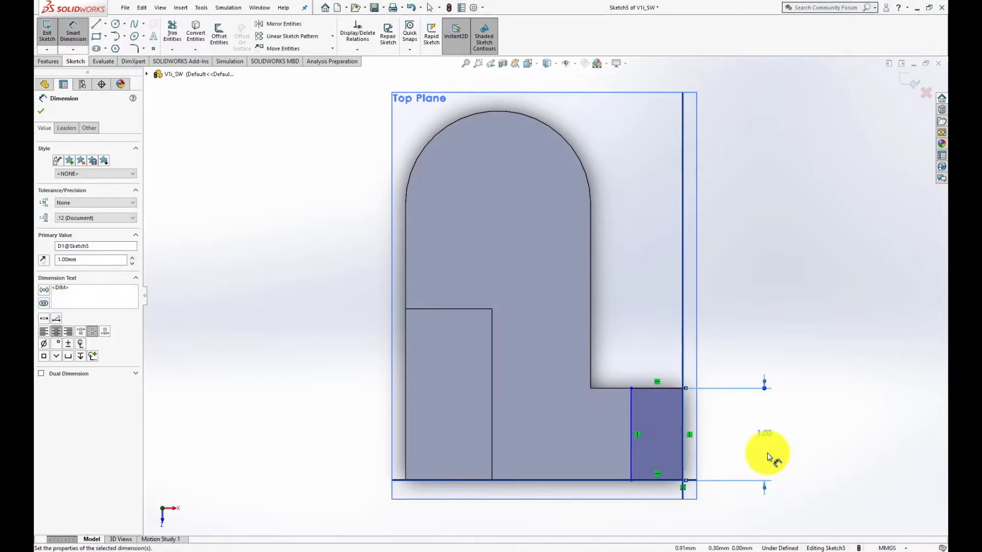
pyautogui.click(647, 389)
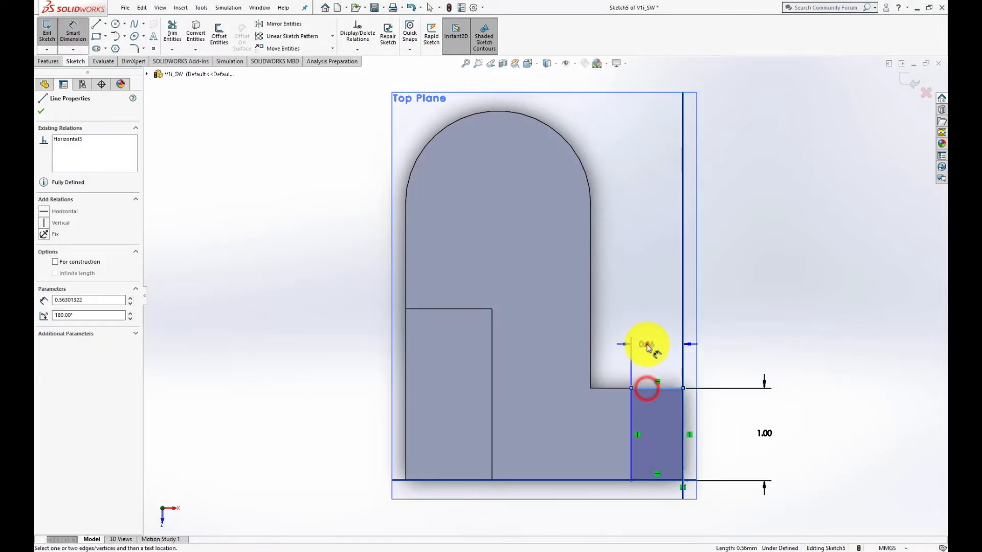
pyautogui.click(647, 344)
pyautogui.write('1')
pyautogui.press('Return')
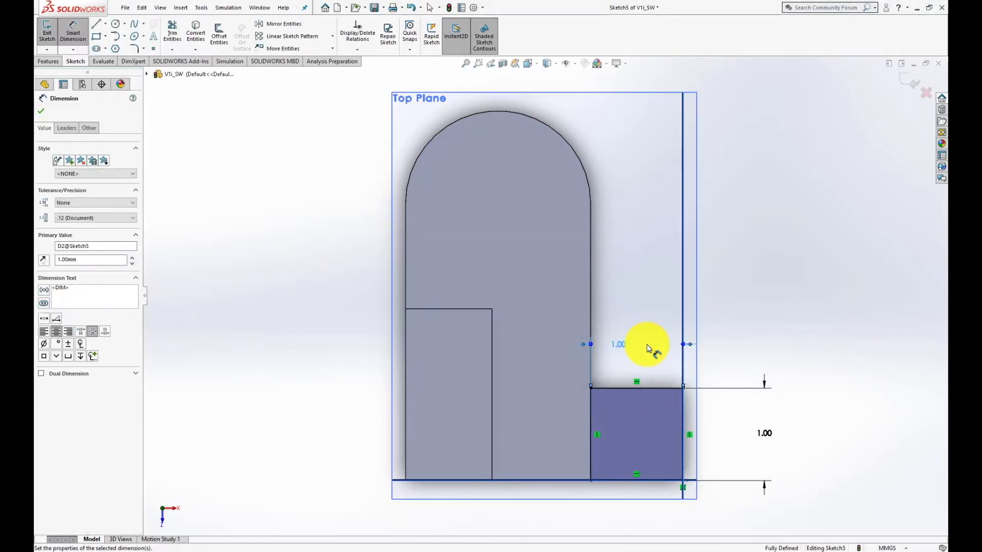
pyautogui.click(41, 111)
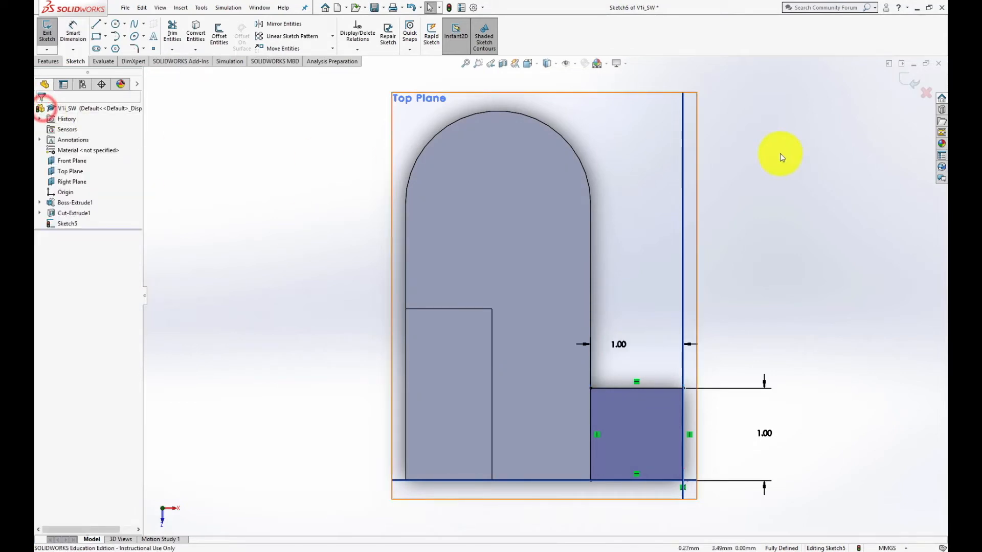
pyautogui.click(910, 82)
# Step: Cut-extrude the 1 mm square as a blind cut with a depth of 1 mm
pyautogui.moveTo(754, 346); pyautogui.dragTo(713, 269, button='middle')
pyautogui.click(43, 61)
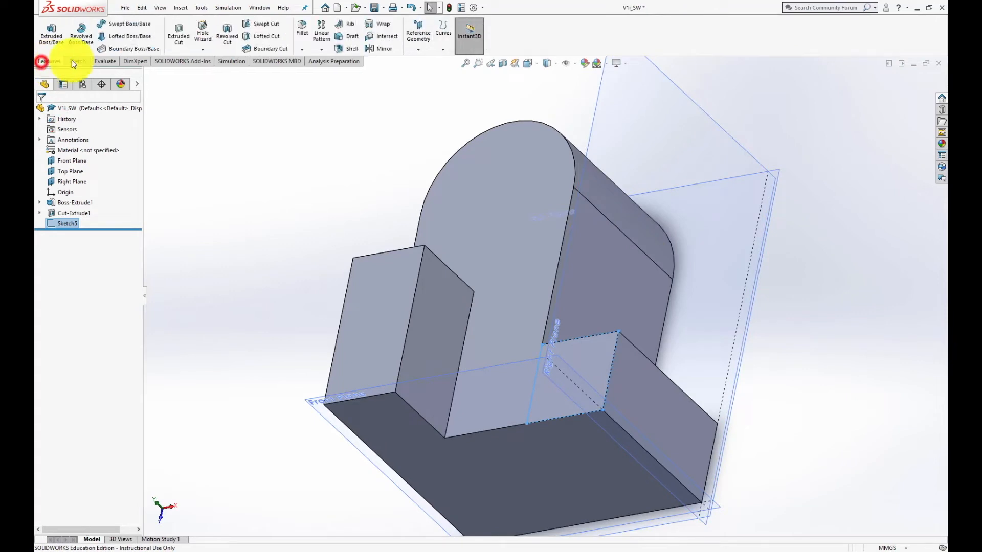
pyautogui.click(180, 30)
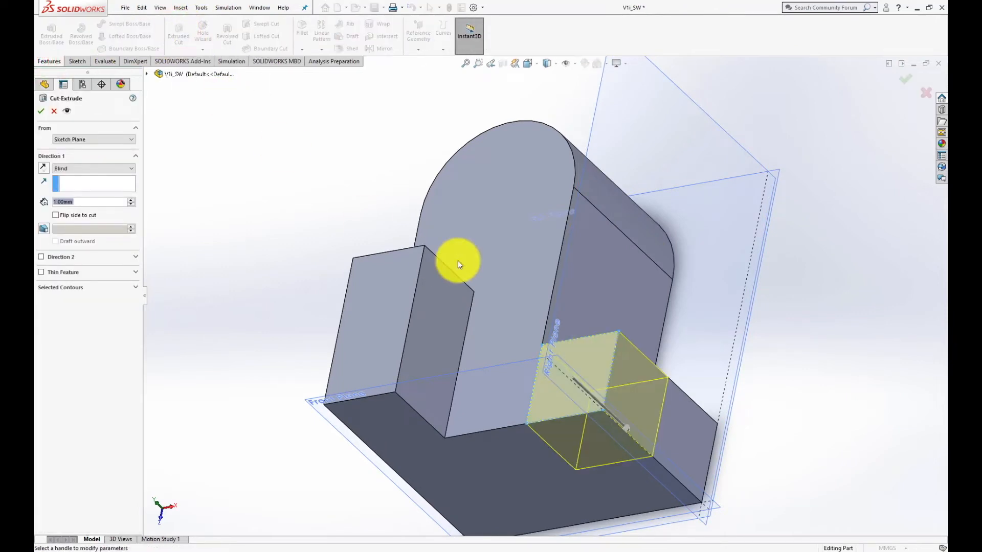
pyautogui.press('Return')
pyautogui.moveTo(317, 296); pyautogui.dragTo(281, 296, button='middle')
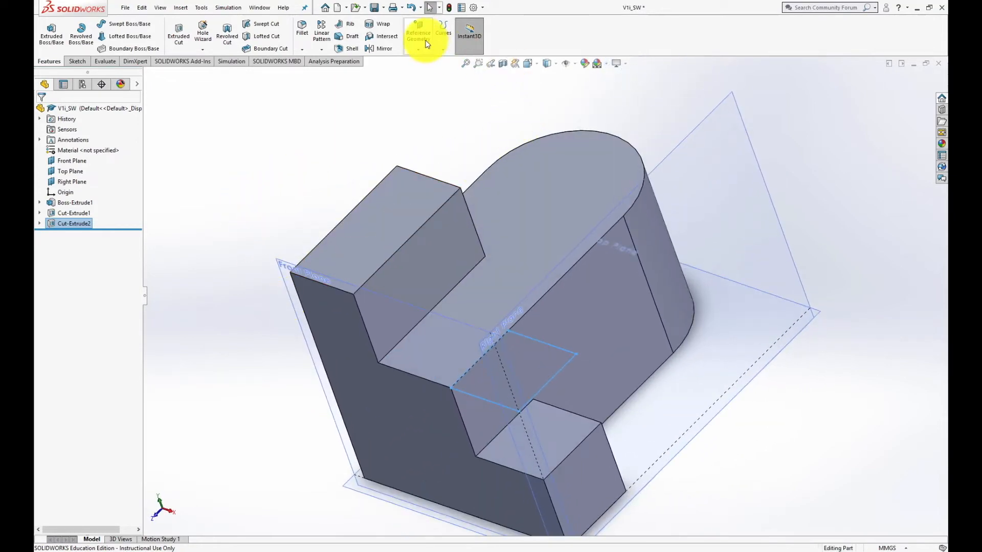
# Step: Set the view to isometric, hide all reference planes, and clear the selection
pyautogui.click(533, 62)
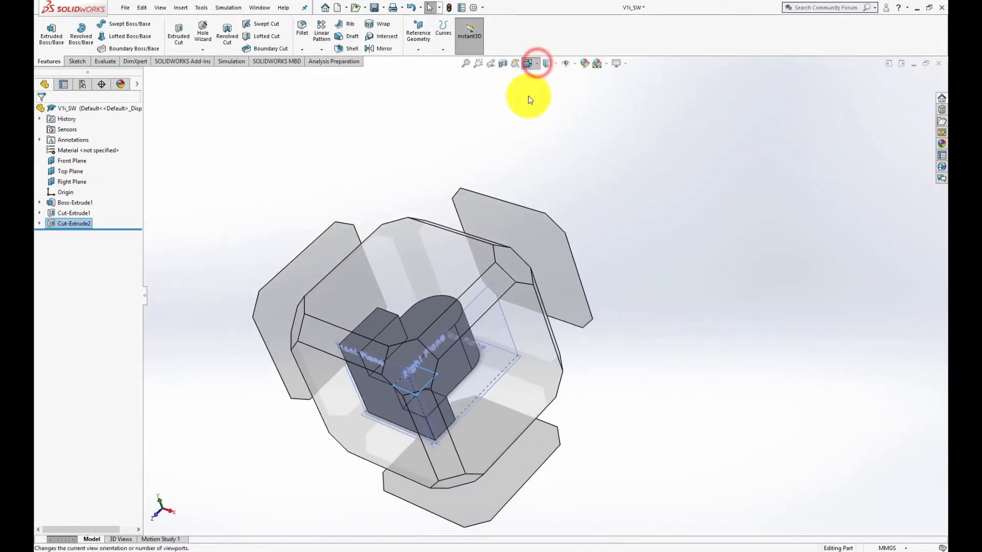
pyautogui.click(400, 354)
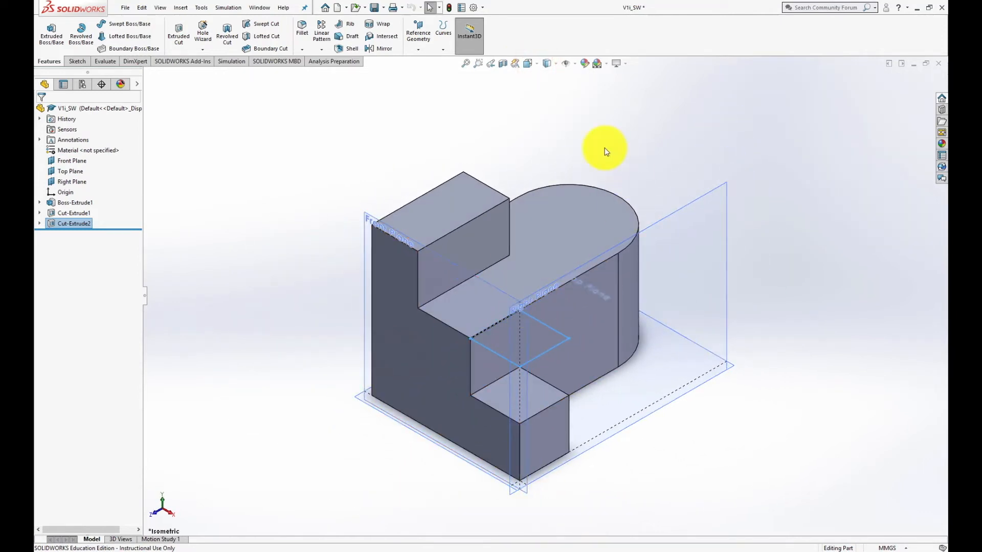
pyautogui.click(573, 62)
pyautogui.click(579, 77)
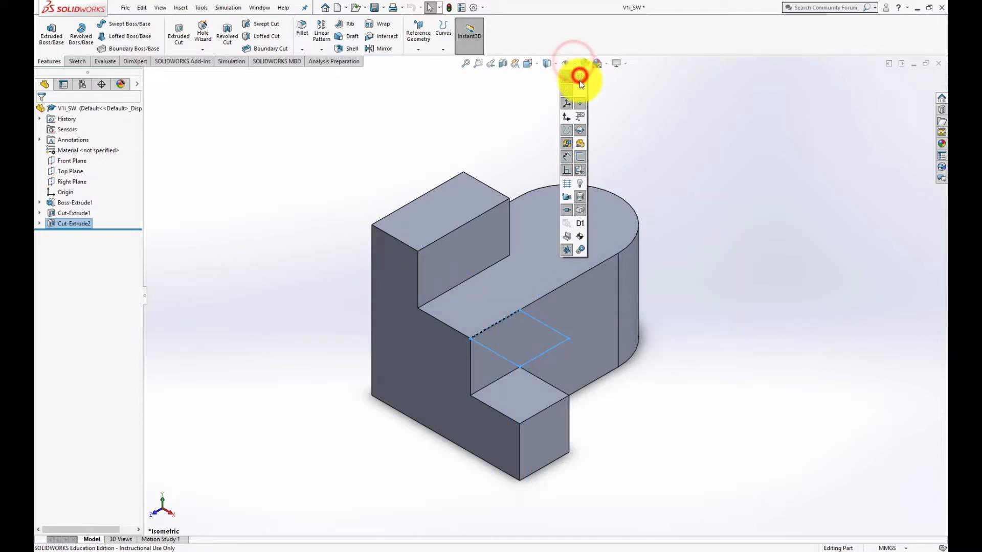
pyautogui.click(682, 164)
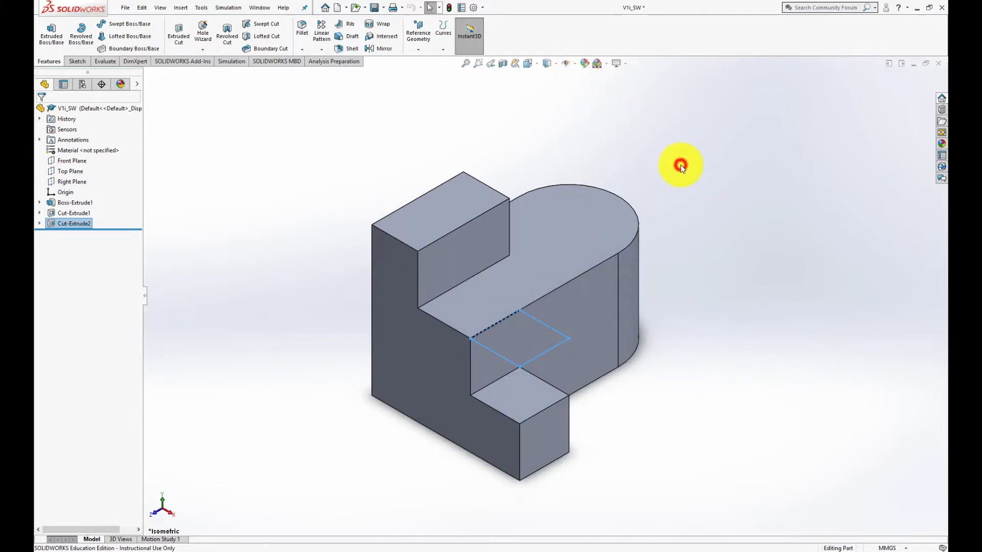
pyautogui.click(788, 247)
# Step: Save the changes to the V1i_SW part file
pyautogui.click(125, 8)
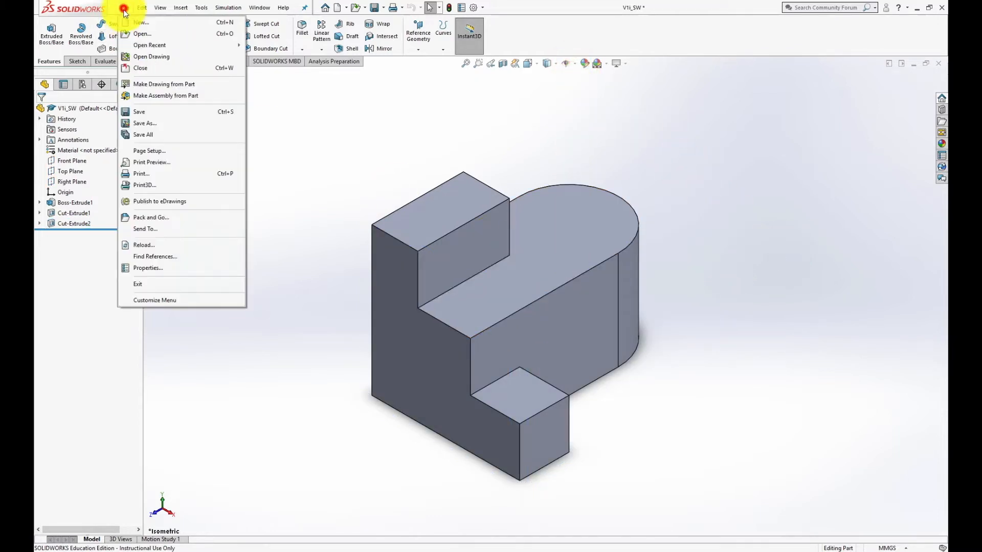
pyautogui.click(139, 112)
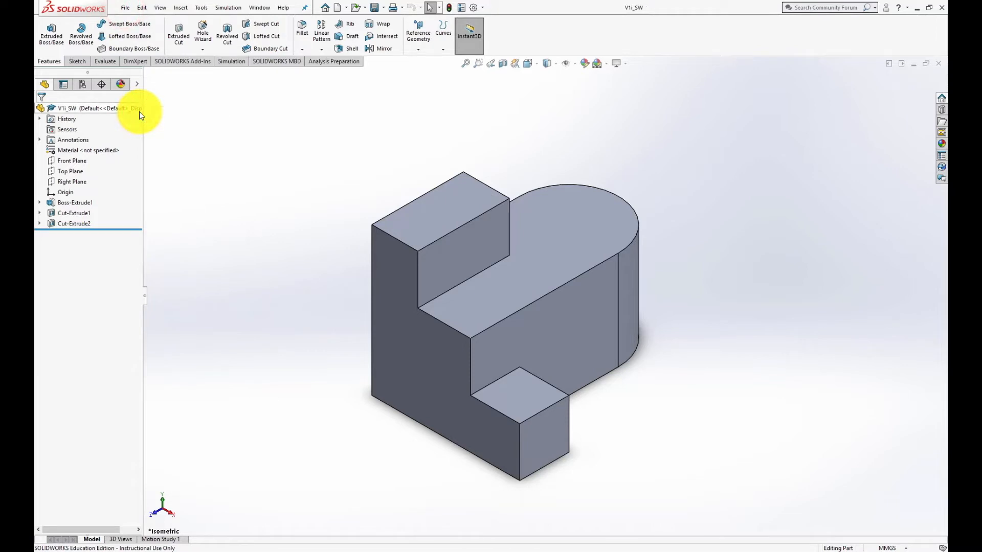
pyautogui.click(120, 8)
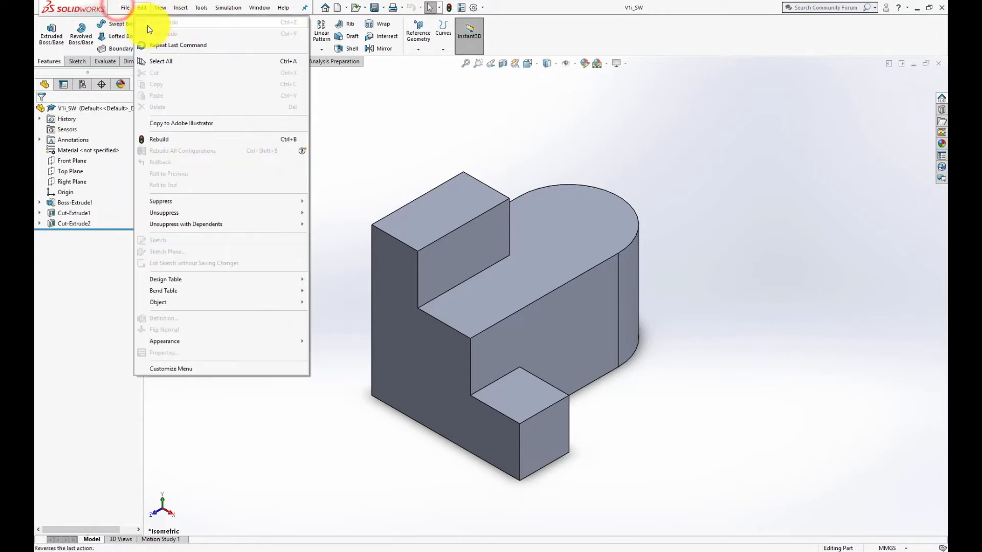
pyautogui.click(308, 134)
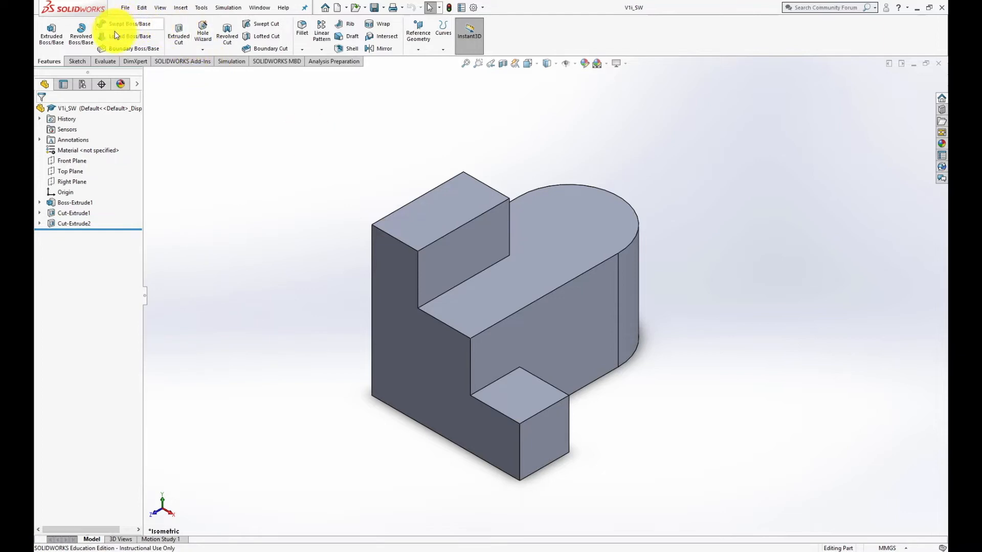
# Step: Assign the aluminium alloy 6061-T4 (SS) from the SOLIDWORKS Materials library to the part and close the material library
pyautogui.rightClick(76, 152)
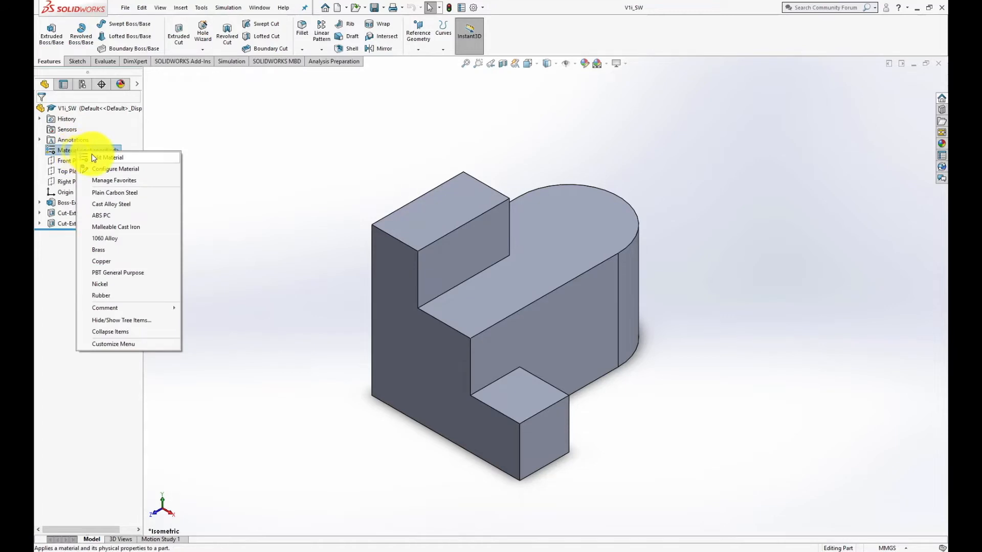
pyautogui.click(92, 155)
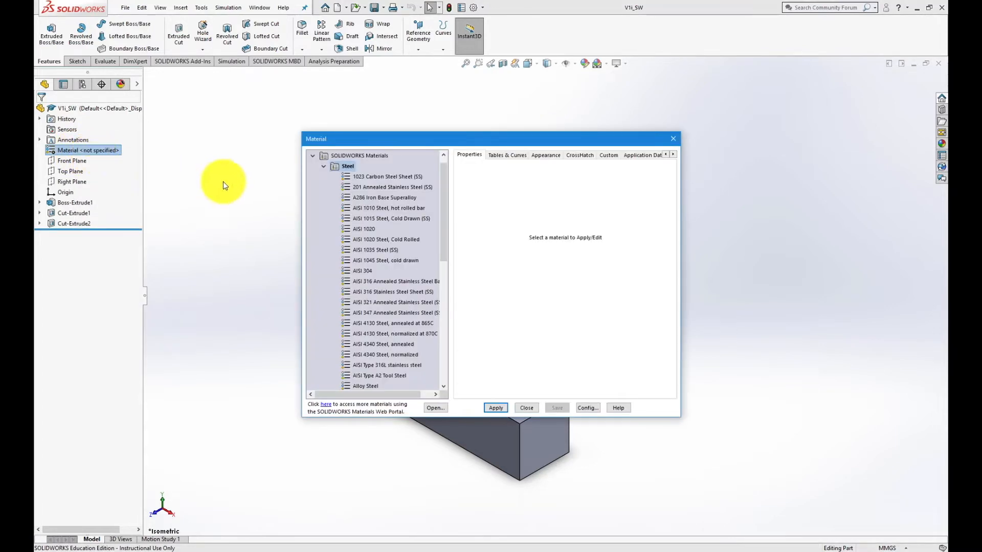
pyautogui.click(325, 166)
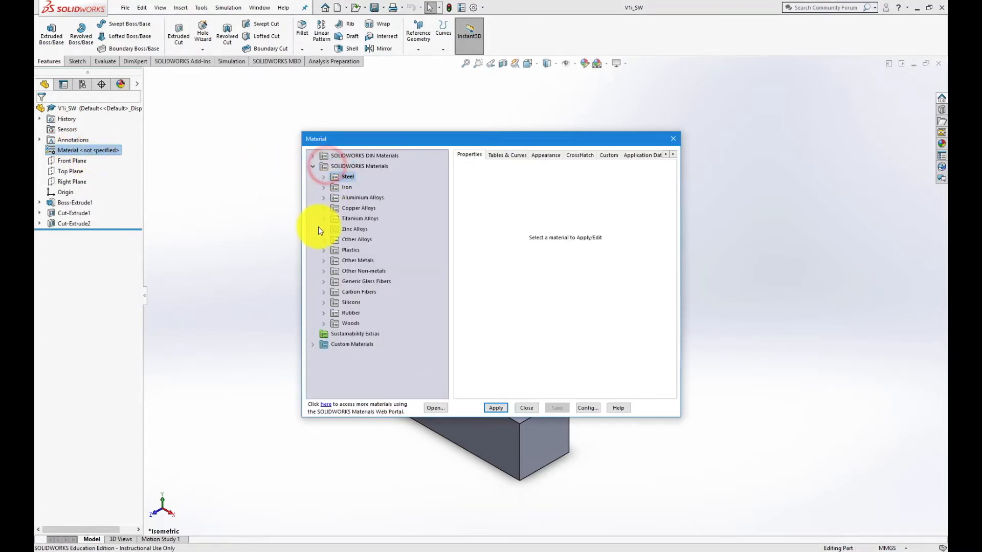
pyautogui.click(326, 199)
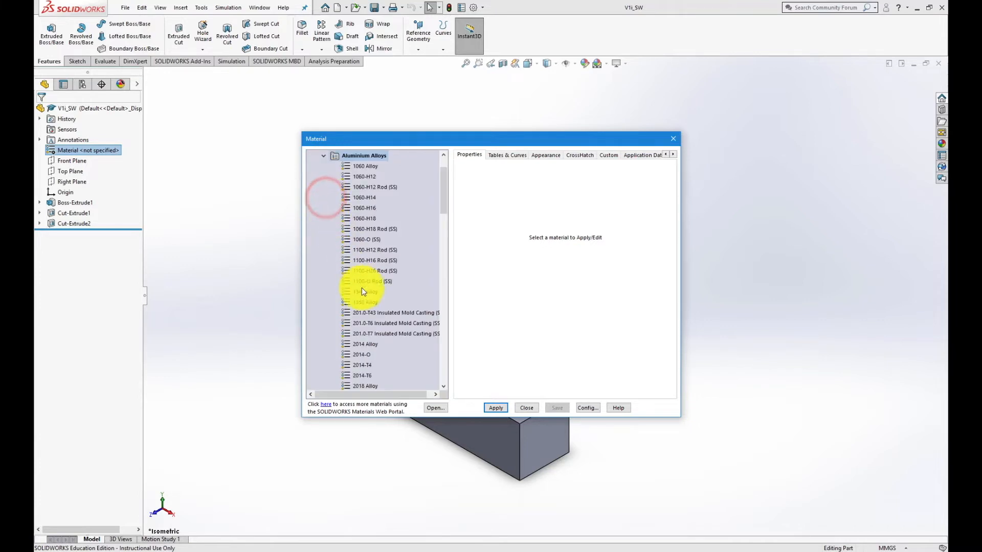
pyautogui.scroll(-10, 388, 322)
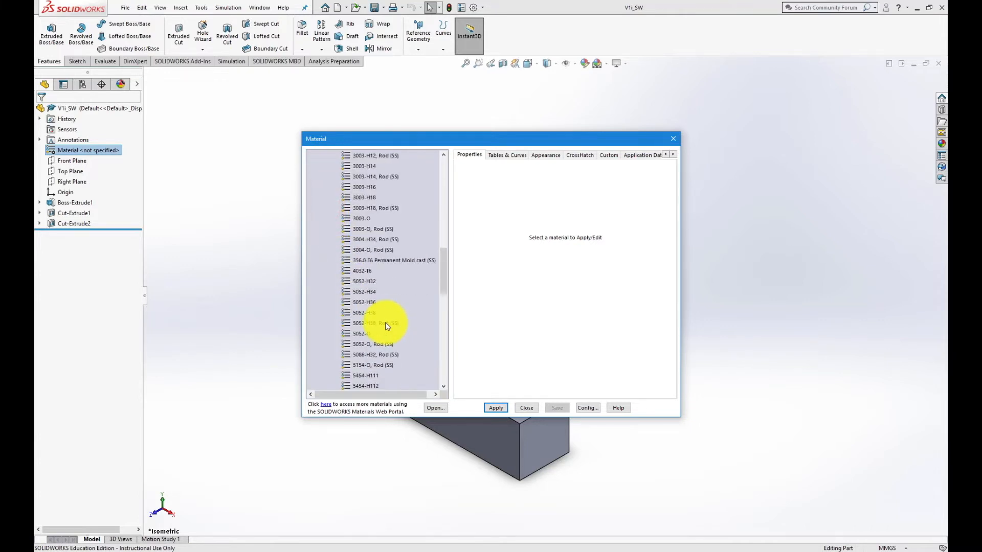
pyautogui.scroll(-5, 385, 323)
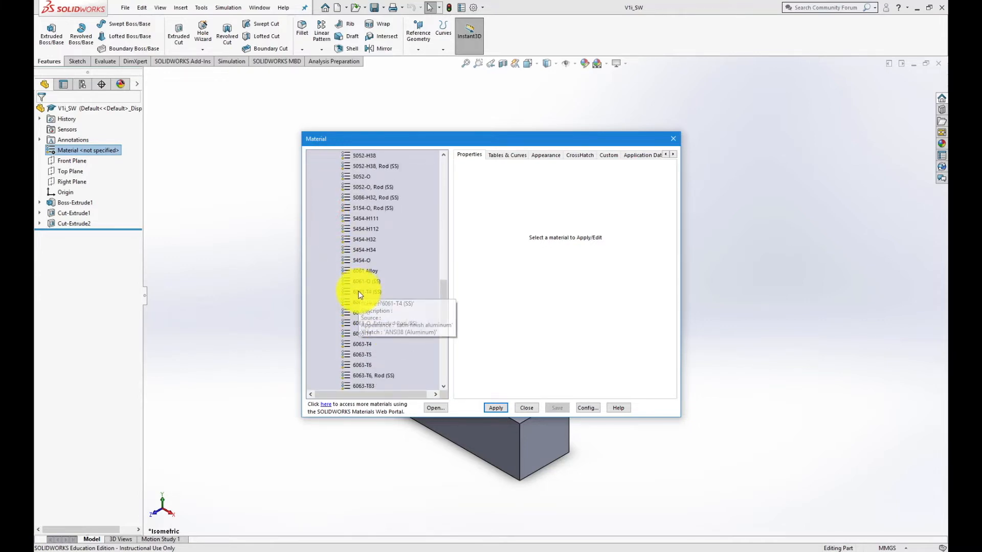
pyautogui.click(360, 292)
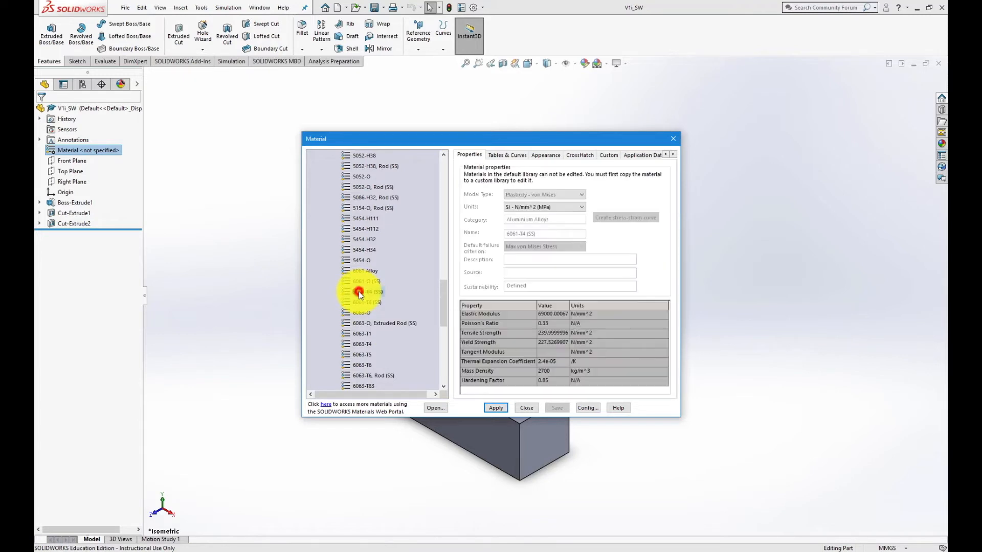
pyautogui.click(491, 408)
pyautogui.click(526, 408)
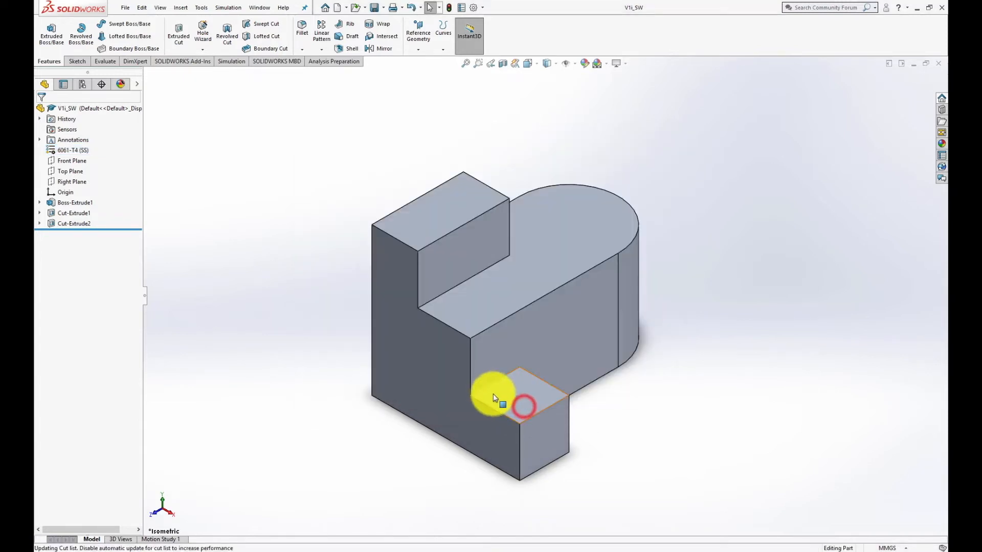
pyautogui.click(98, 53)
pyautogui.click(102, 61)
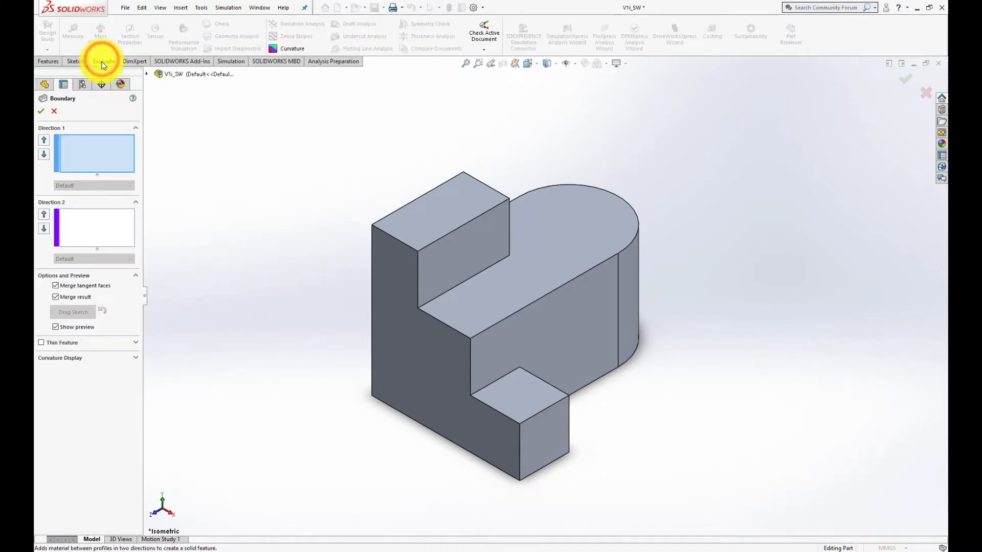
pyautogui.click(163, 129)
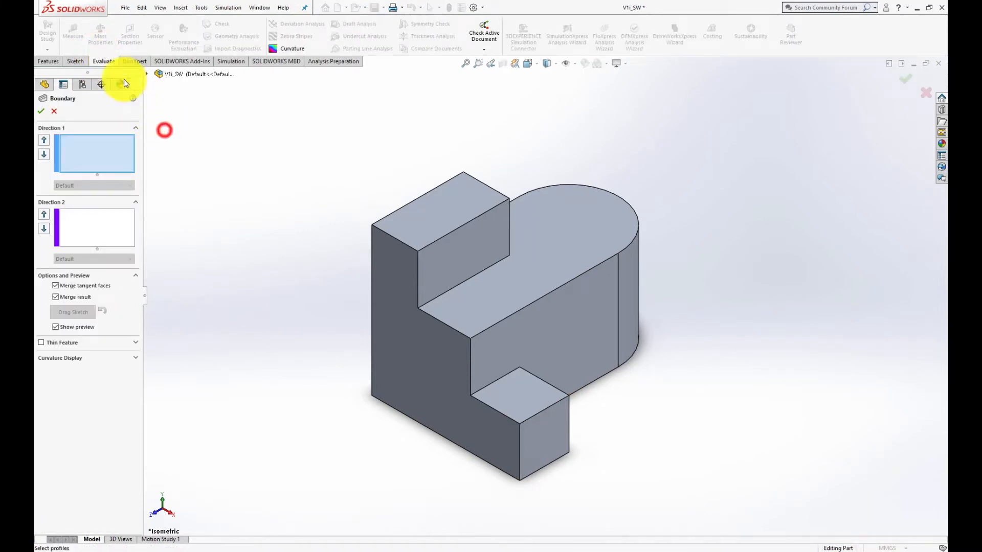
pyautogui.click(55, 111)
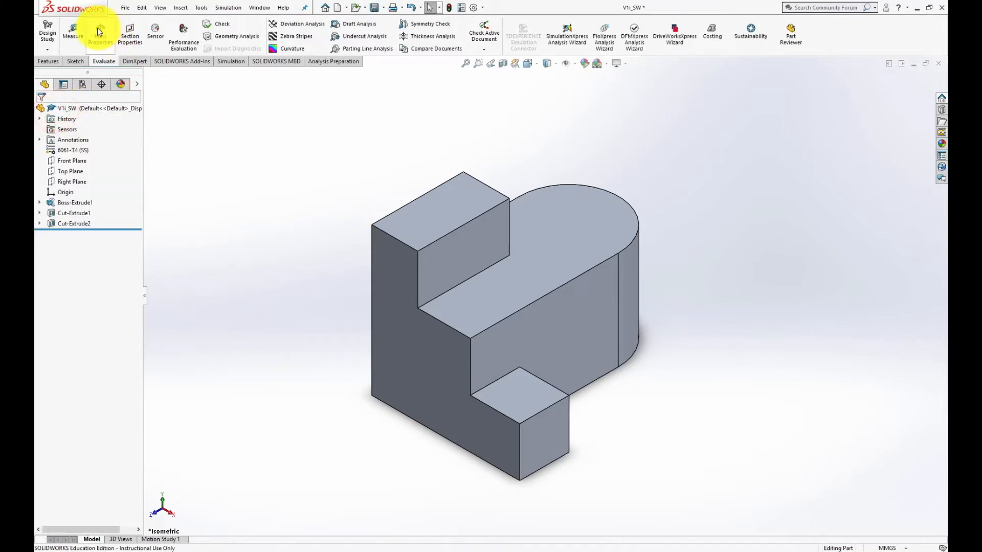
# Step: Calculate the part's mass properties, highlight the volume line, and close the results
pyautogui.click(99, 32)
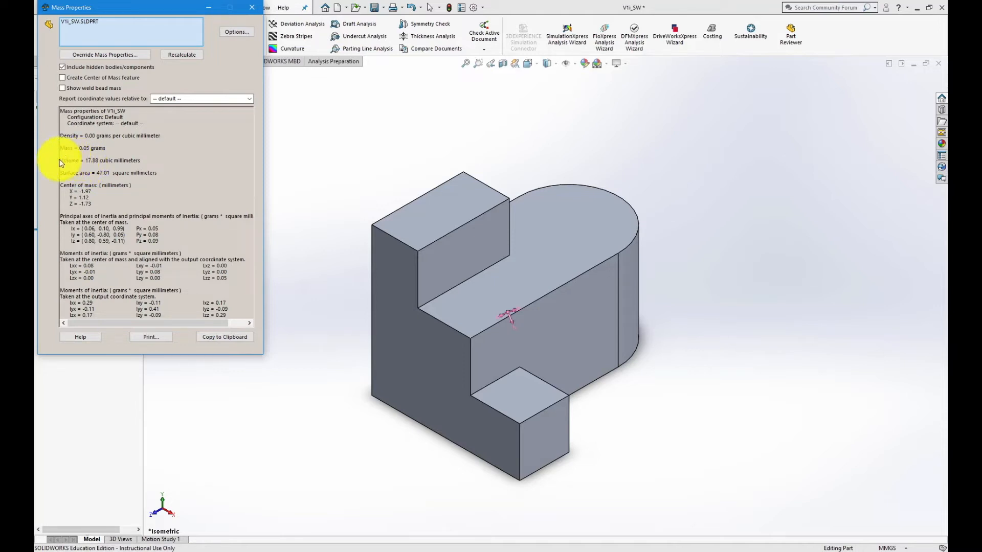
pyautogui.moveTo(62, 161); pyautogui.dragTo(148, 160)
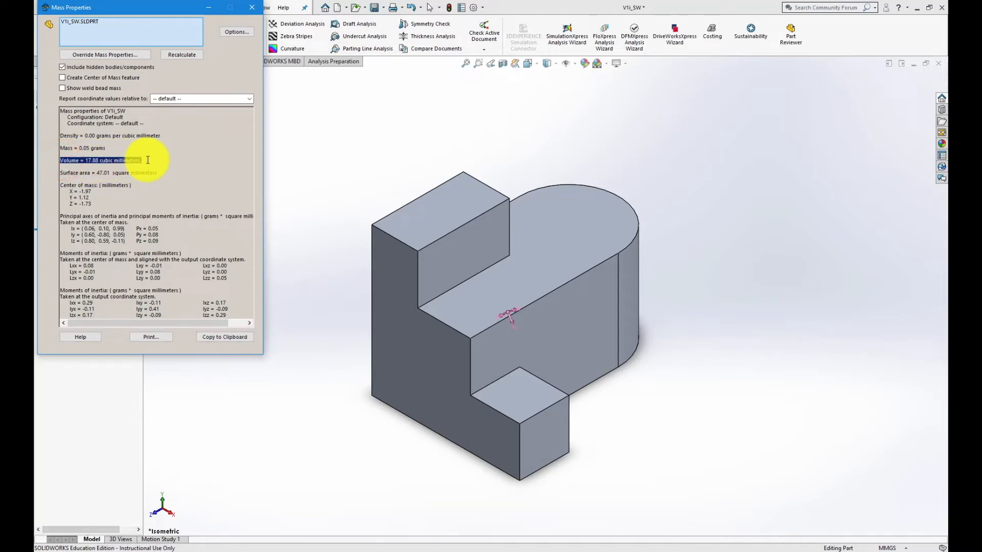
pyautogui.click(186, 173)
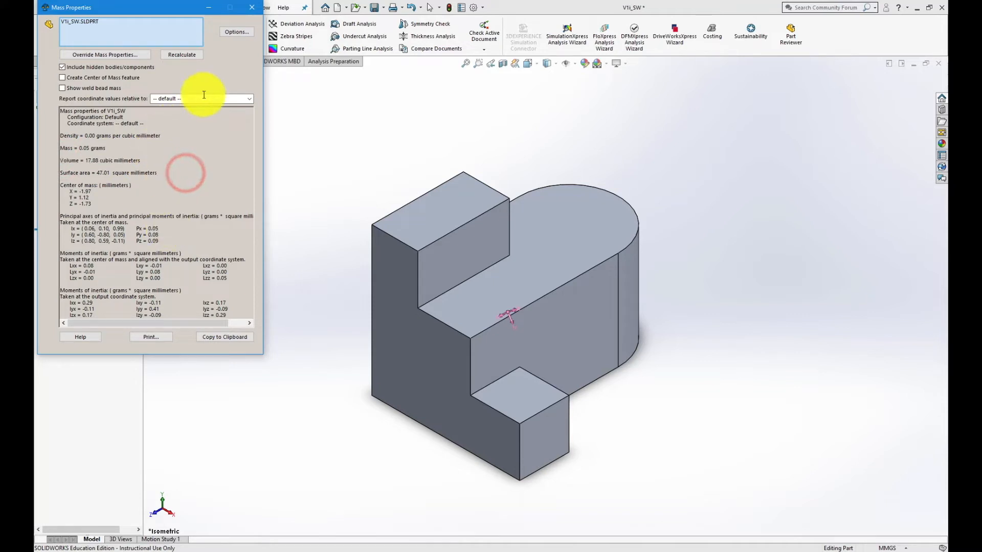
pyautogui.click(252, 7)
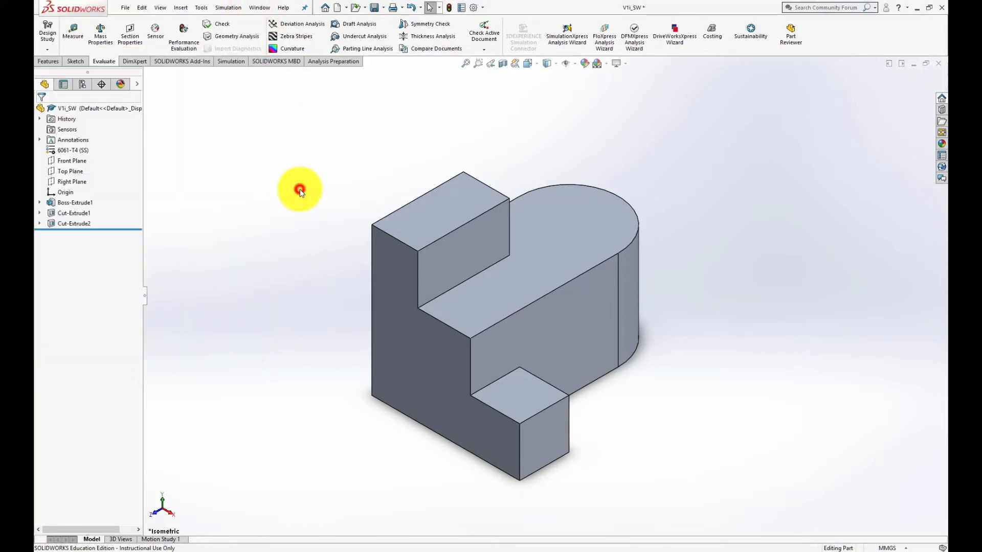
# Step: Create a new drawing document with a B (ANSI) Landscape sheet and its sheet format displayed
pyautogui.click(126, 9)
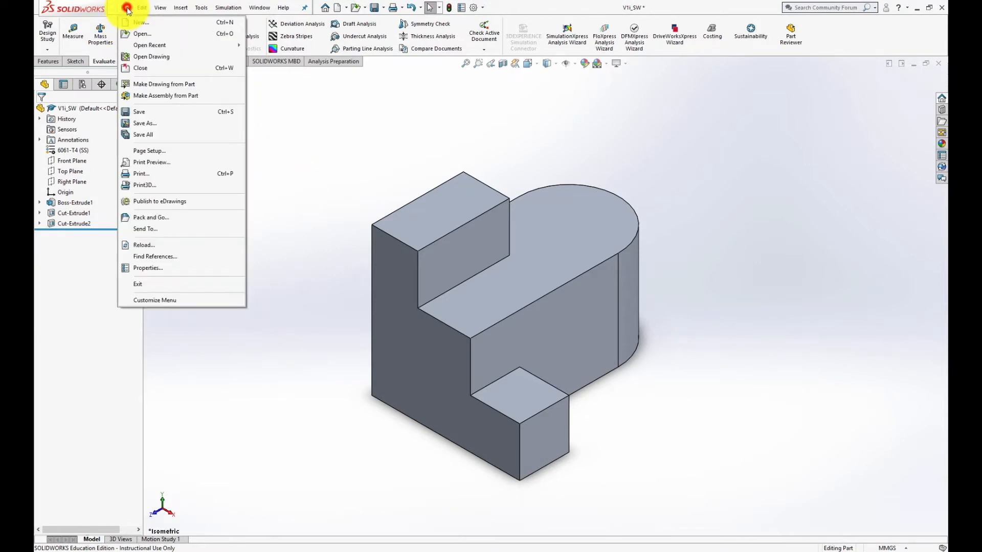
pyautogui.click(142, 22)
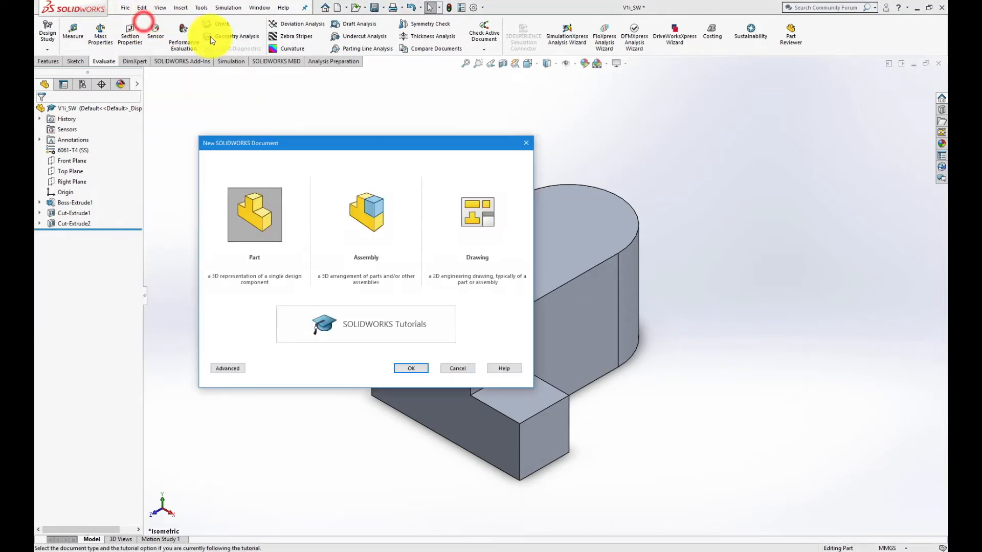
pyautogui.click(470, 207)
pyautogui.click(412, 369)
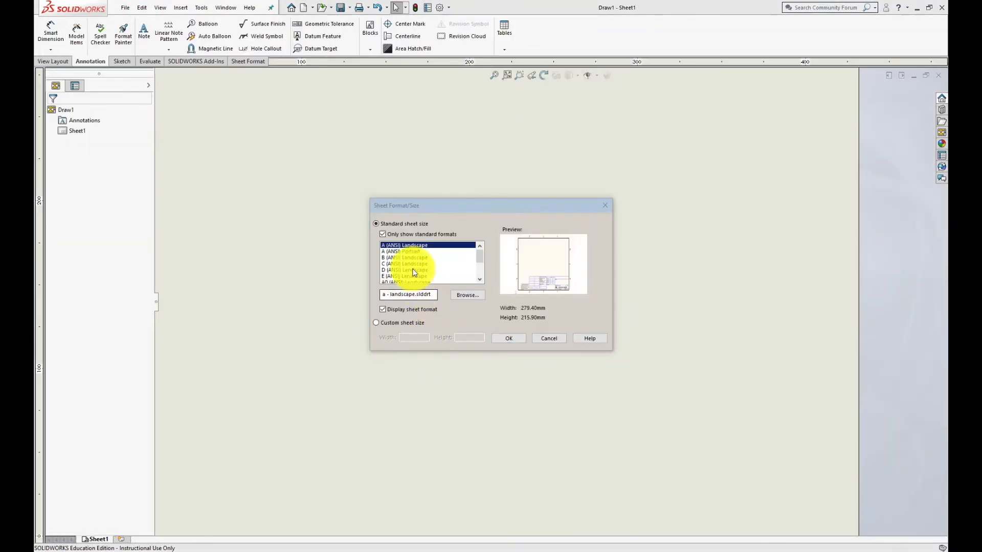
pyautogui.click(402, 258)
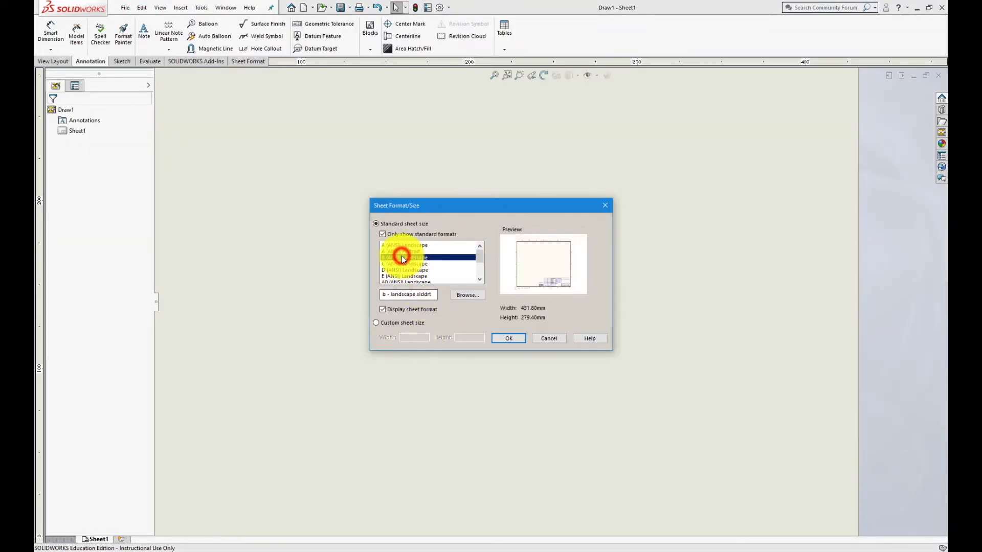
pyautogui.click(515, 338)
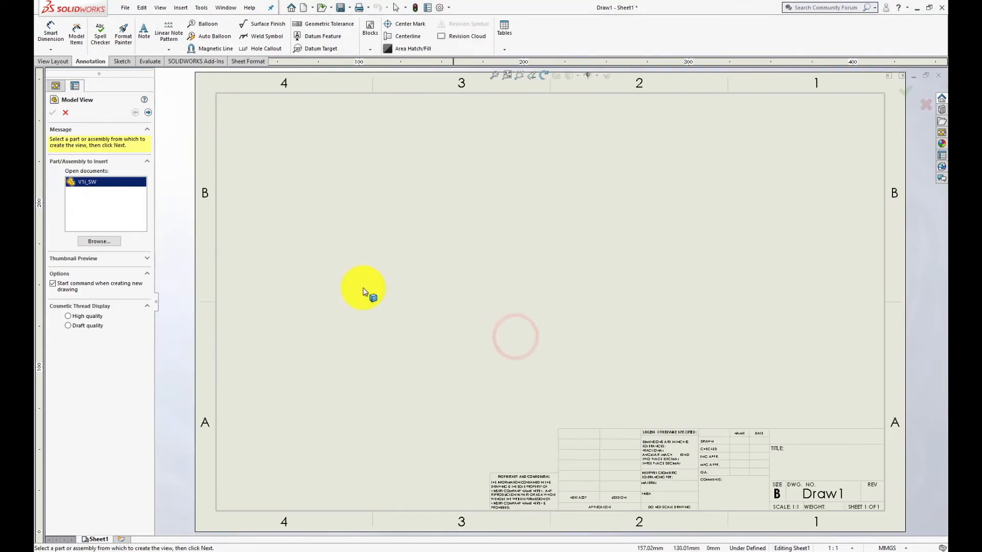
# Step: Insert multiple model views of V1i_SW at sheet scale: front, top, right and isometric
pyautogui.doubleClick(92, 182)
pyautogui.click(68, 226)
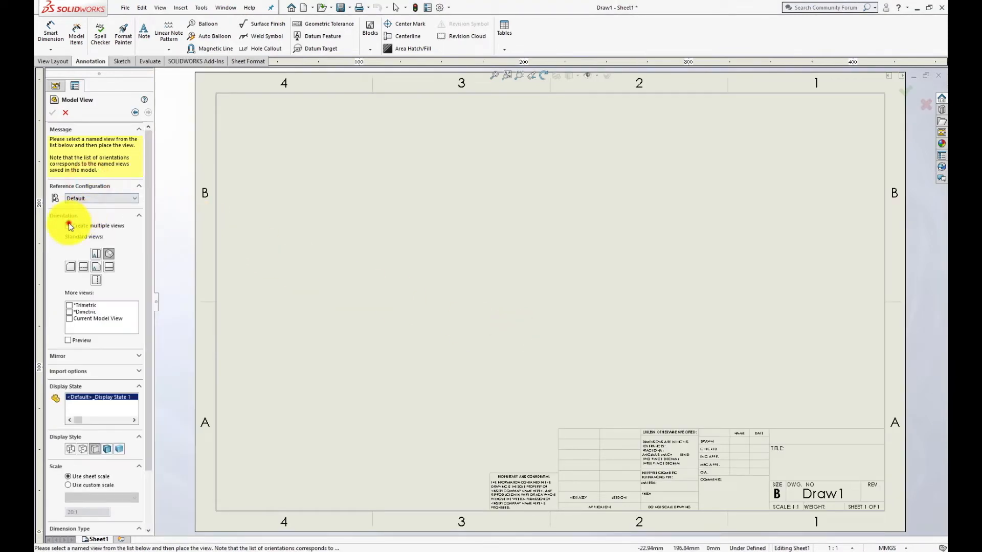
pyautogui.click(97, 266)
pyautogui.click(95, 279)
pyautogui.click(109, 280)
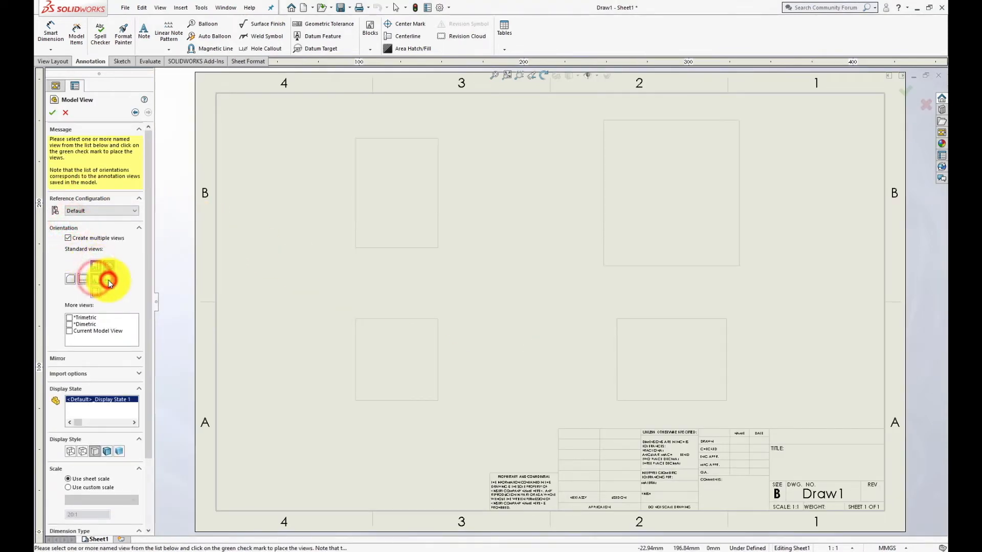
pyautogui.click(52, 113)
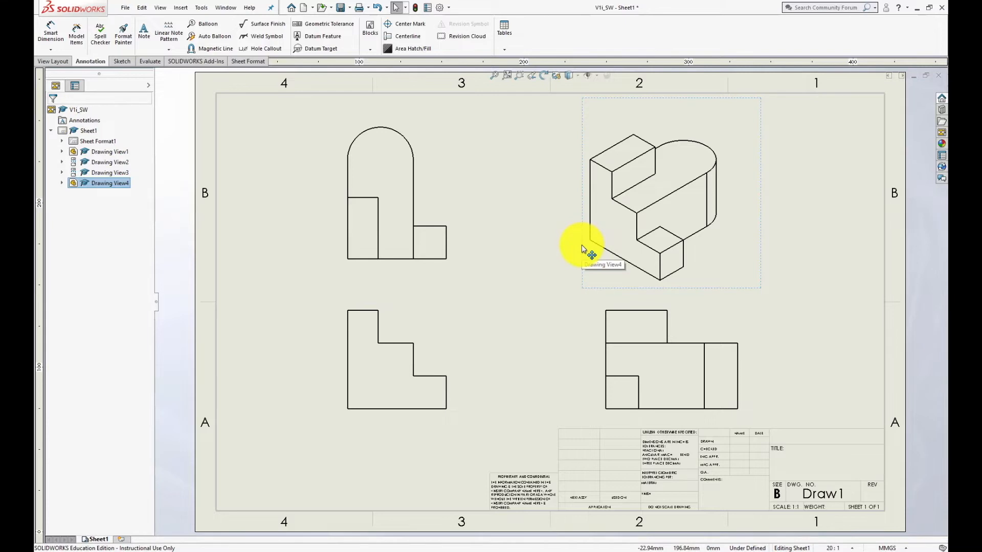
# Step: Space out the drawing views: isometric near the sheet's right edge, front further left and up, right view closer to it, top view slightly higher
pyautogui.moveTo(582, 246); pyautogui.dragTo(686, 250)
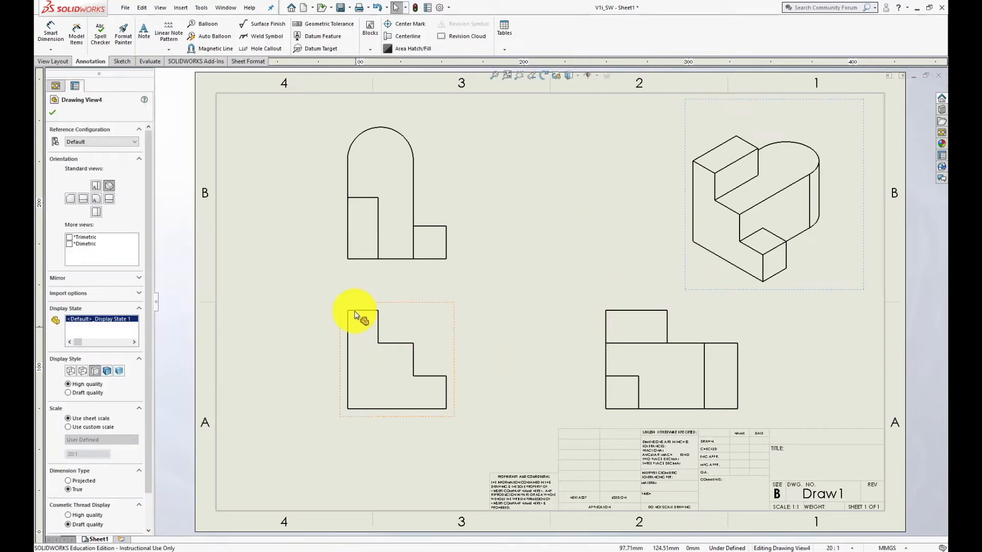
pyautogui.moveTo(348, 306); pyautogui.dragTo(290, 287)
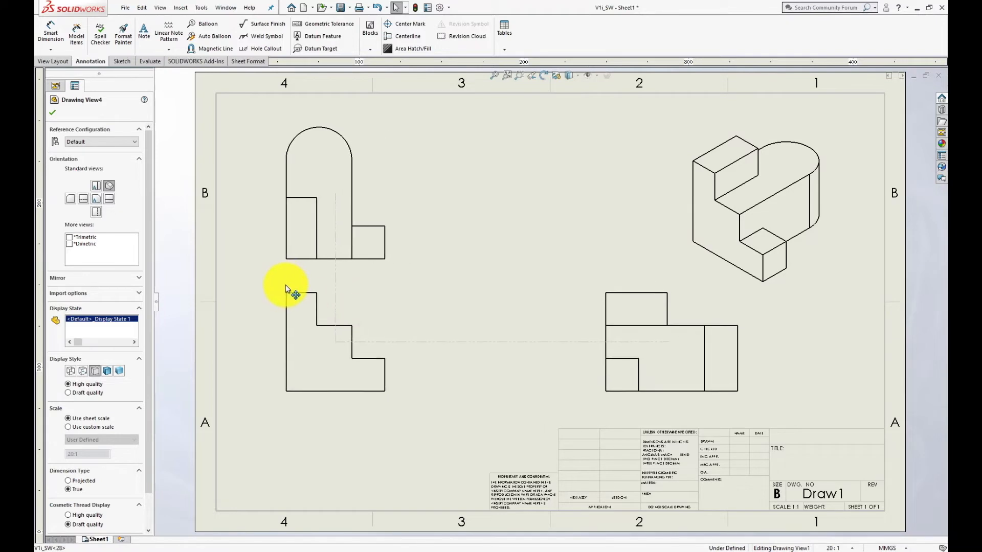
pyautogui.moveTo(614, 287); pyautogui.dragTo(501, 290)
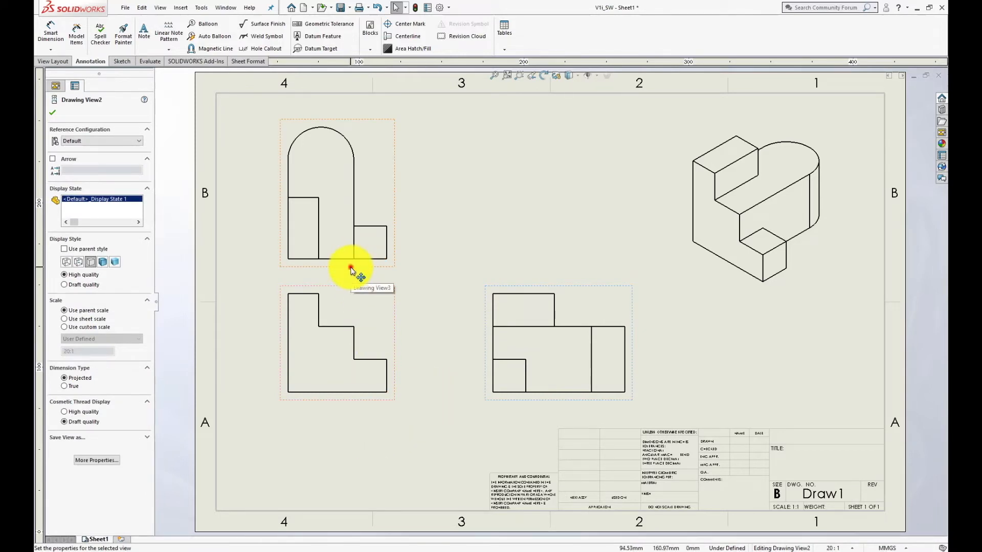
pyautogui.moveTo(351, 269); pyautogui.dragTo(350, 245)
pyautogui.moveTo(352, 250); pyautogui.dragTo(352, 255)
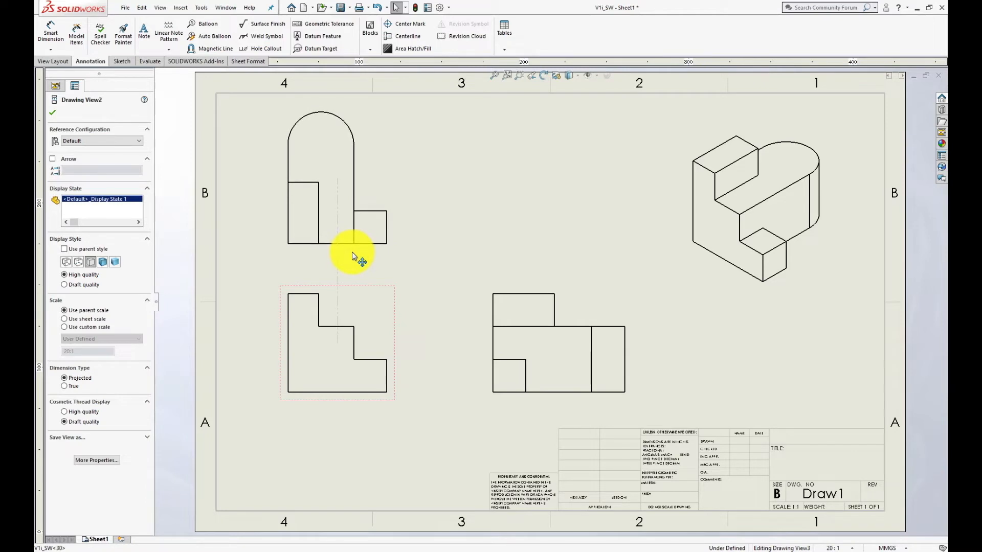
pyautogui.click(369, 446)
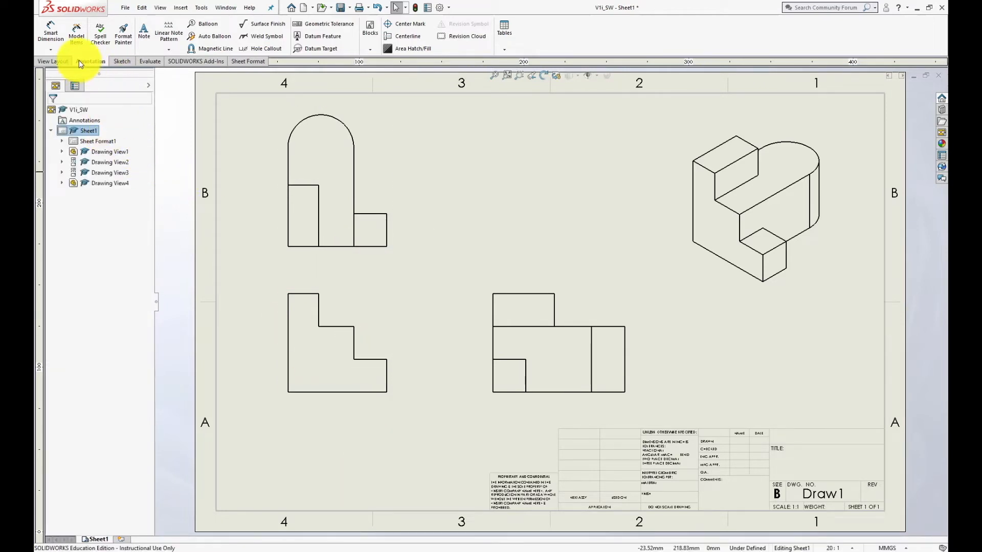
# Step: Dimension the radius of the rounded end in the top view, placing the value just outside the arc's upper right
pyautogui.click(51, 32)
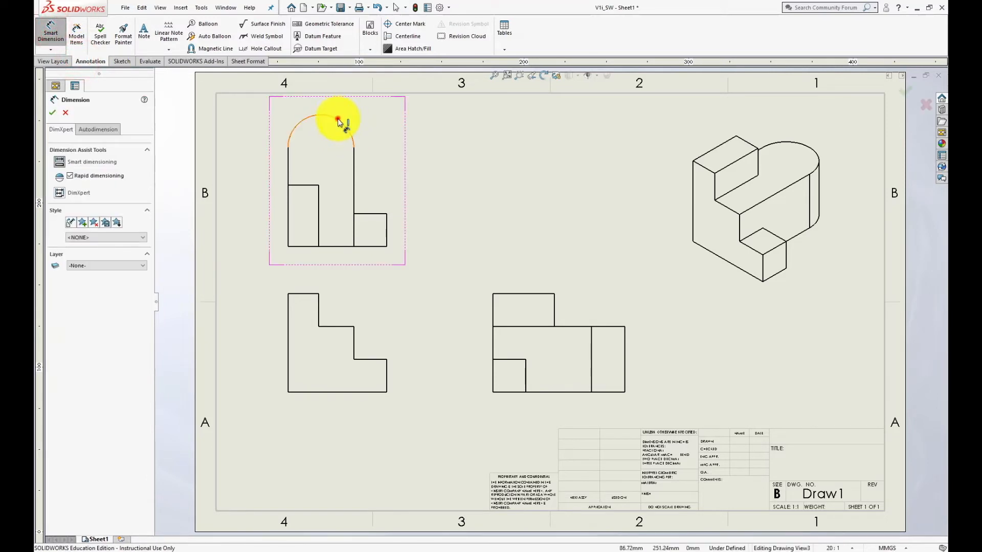
pyautogui.click(337, 119)
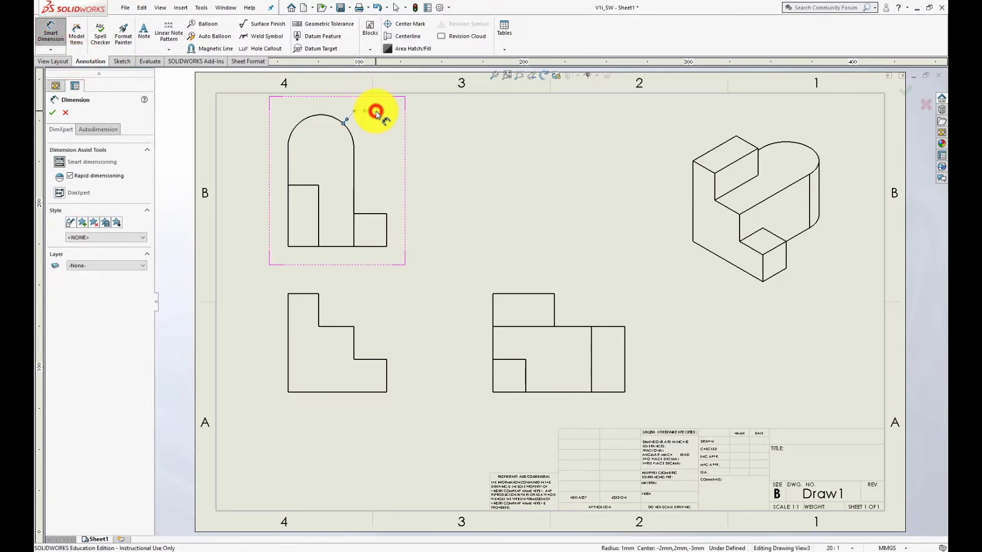
pyautogui.click(376, 112)
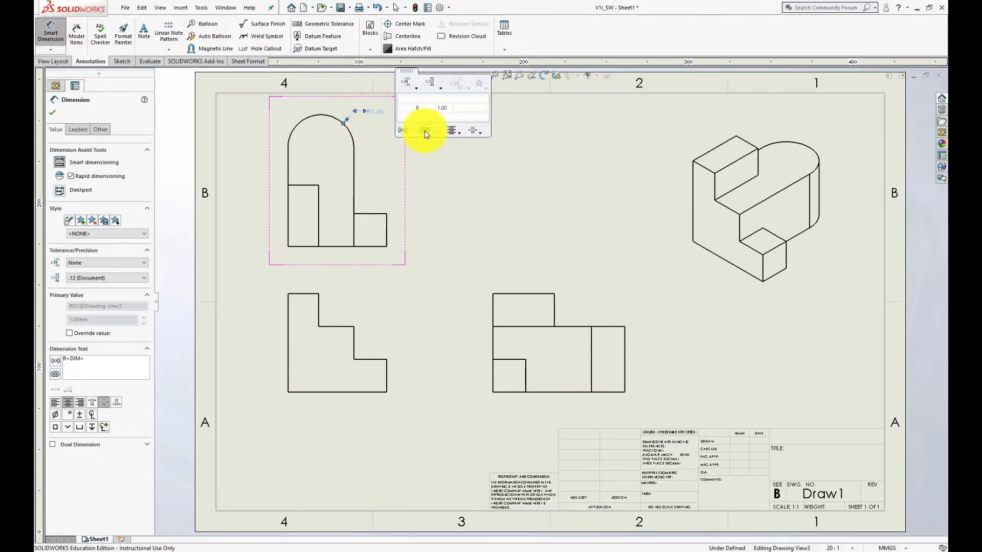
pyautogui.click(449, 154)
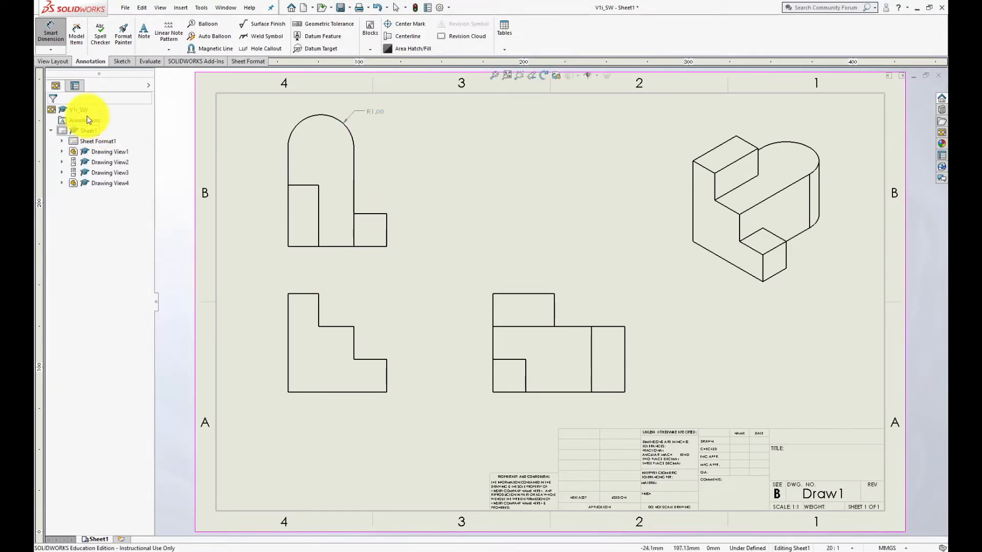
pyautogui.click(51, 32)
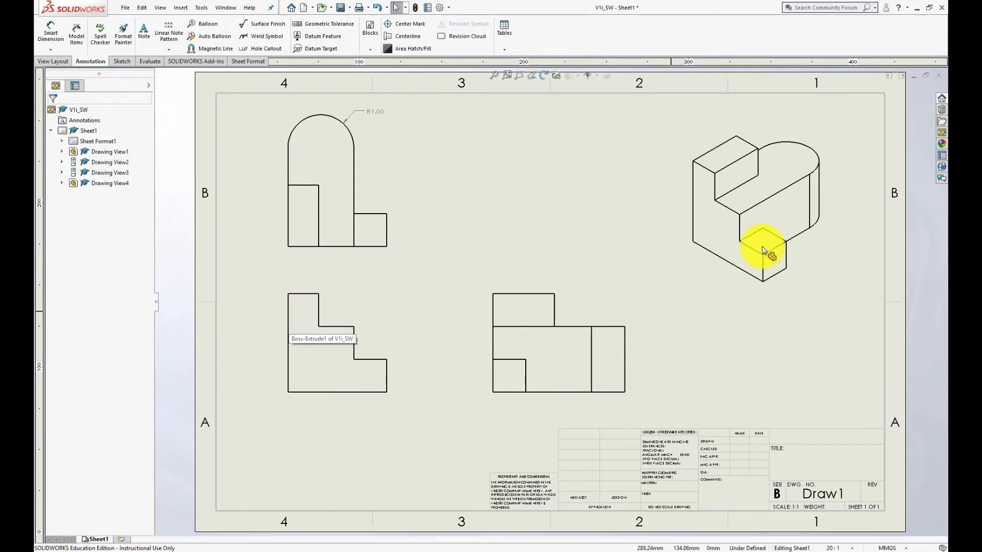
pyautogui.click(384, 376)
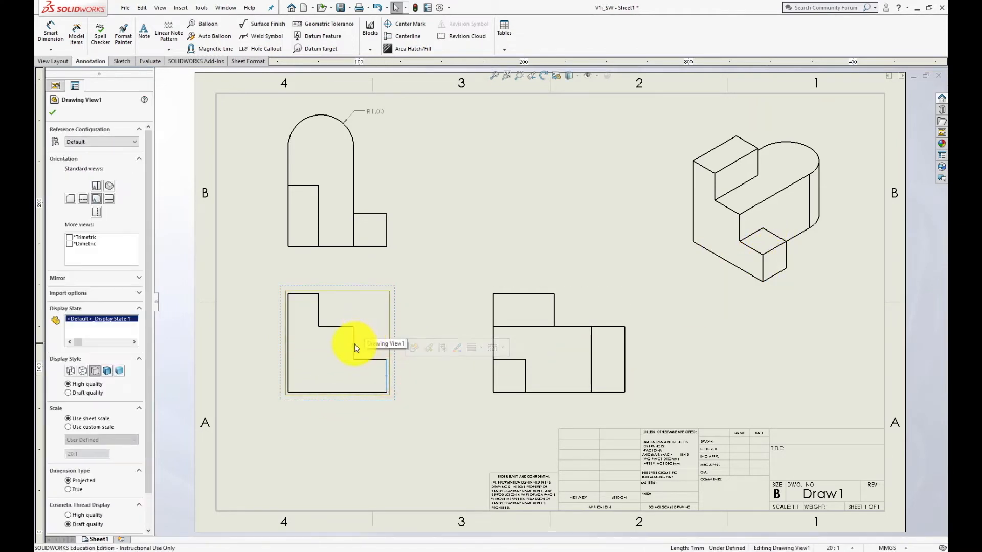
pyautogui.click(354, 346)
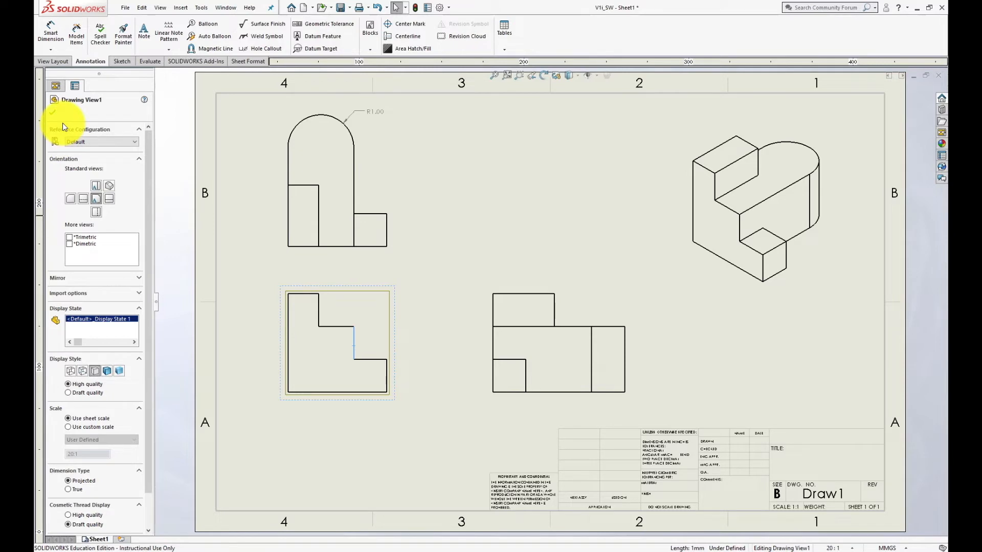
pyautogui.click(52, 112)
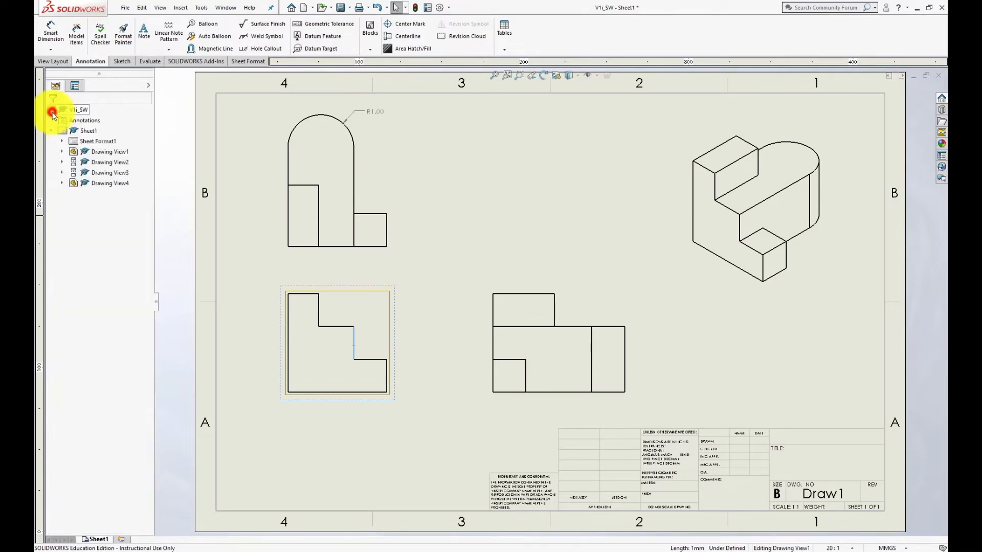
# Step: Dimension the horizontal width of the lowest step in the front view, placing the value outside the view's upper right
pyautogui.click(51, 32)
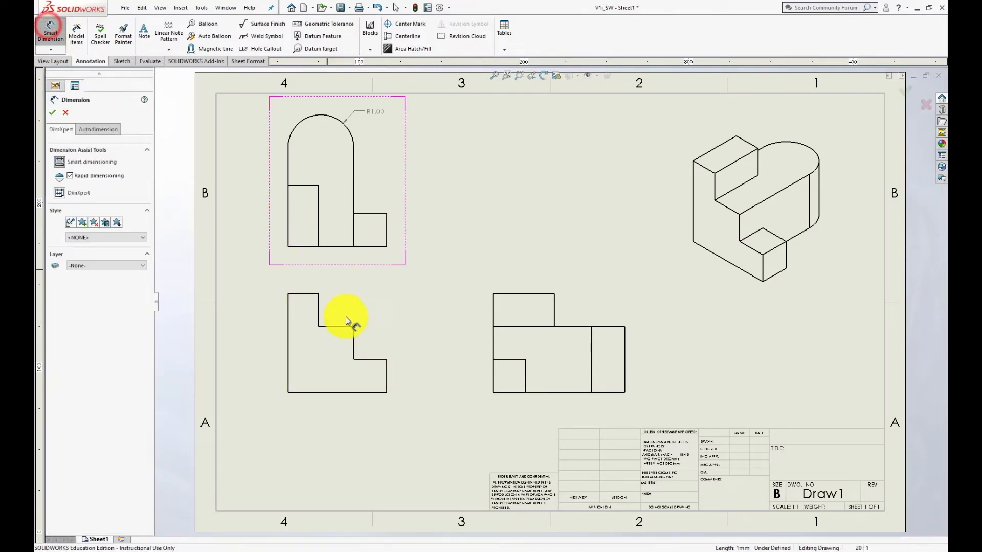
pyautogui.click(386, 373)
pyautogui.click(354, 337)
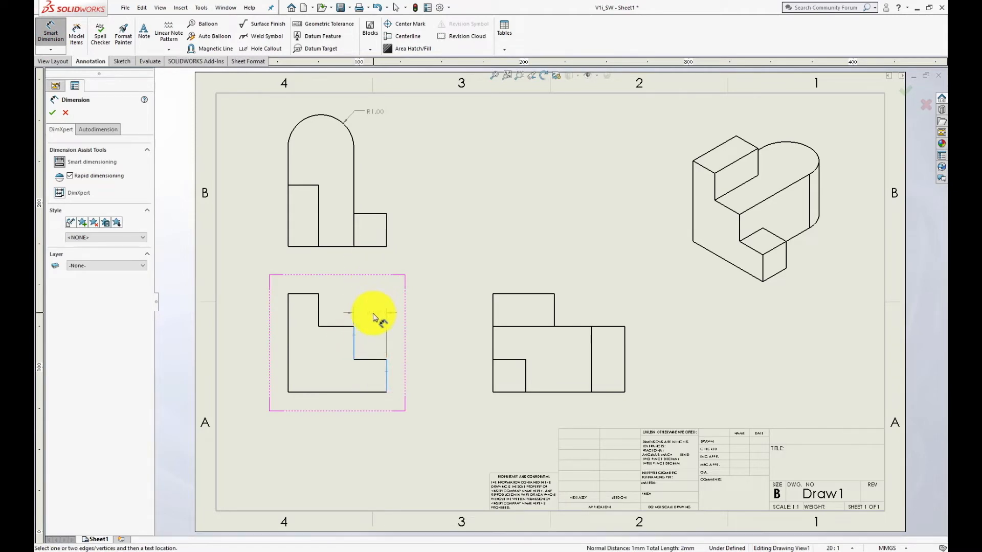
pyautogui.click(417, 316)
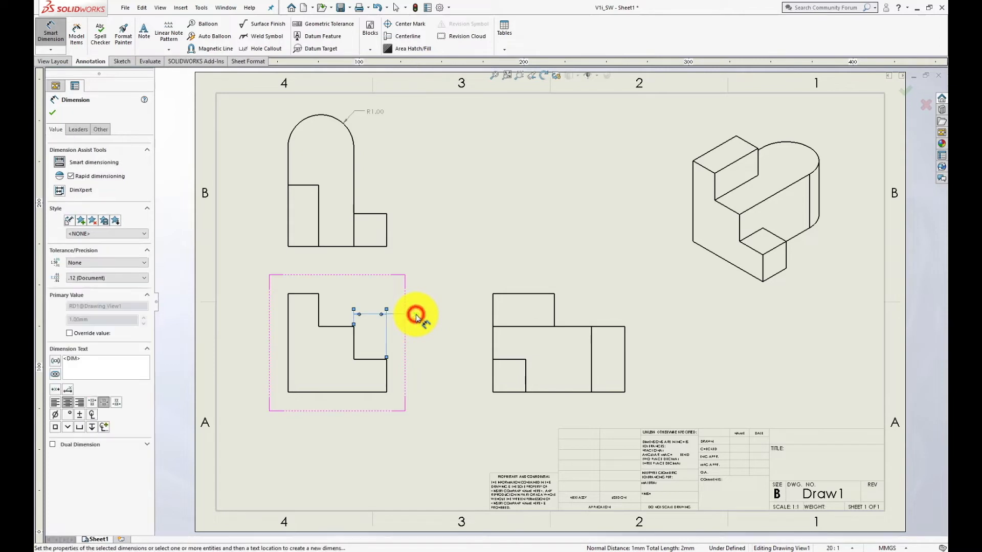
pyautogui.click(355, 347)
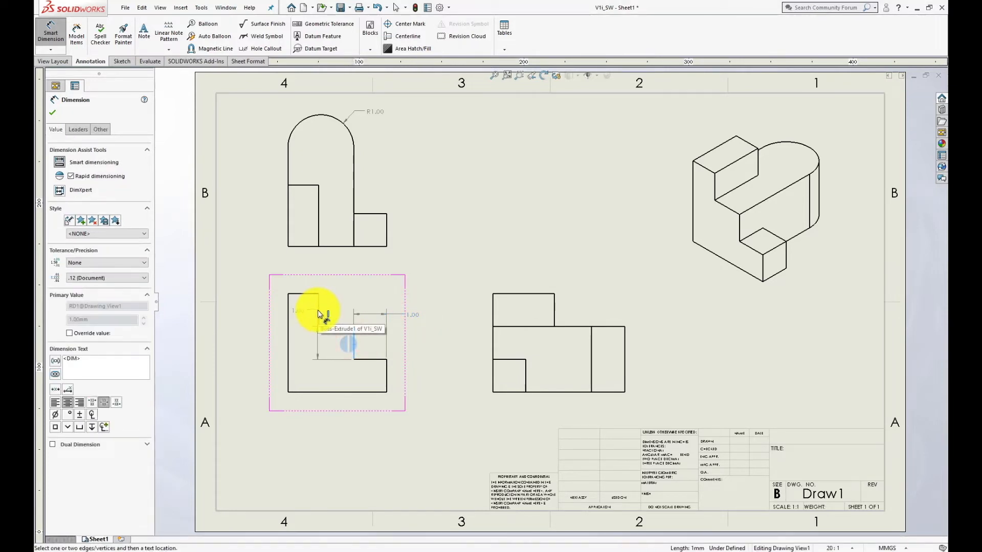
pyautogui.press('Escape')
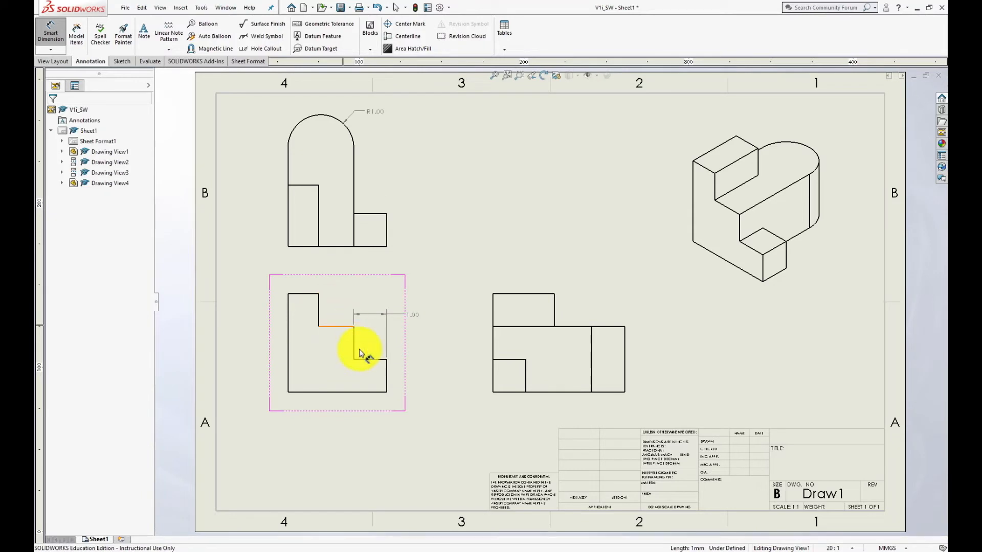
# Step: In the front view, dimension from the right edge to the top step's vertical edge above the steps, and the overall width below the view
pyautogui.click(387, 375)
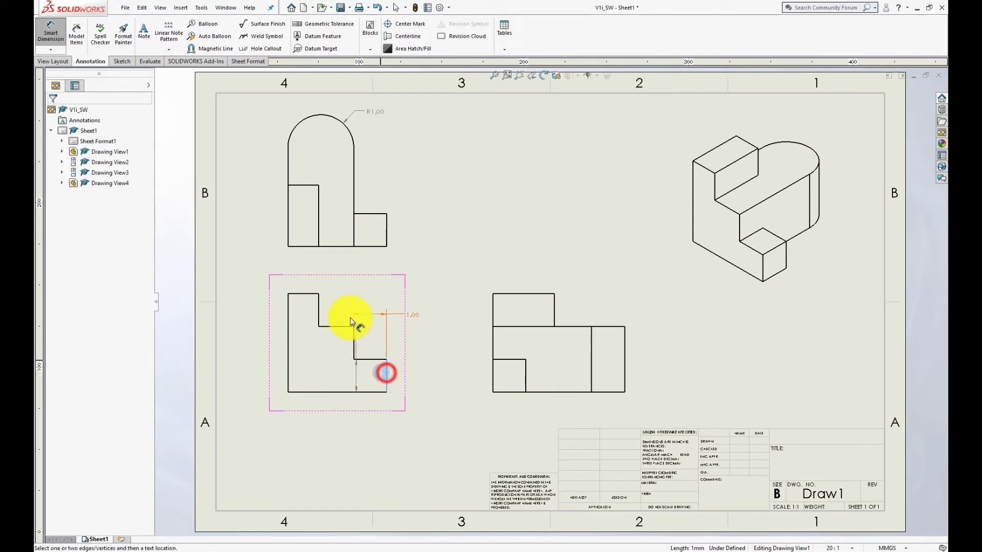
pyautogui.click(319, 308)
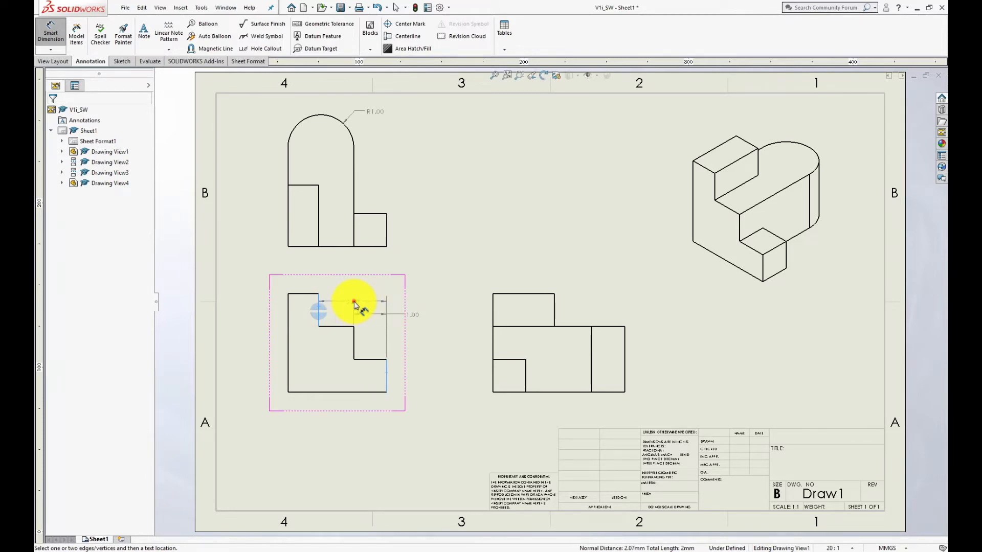
pyautogui.click(355, 302)
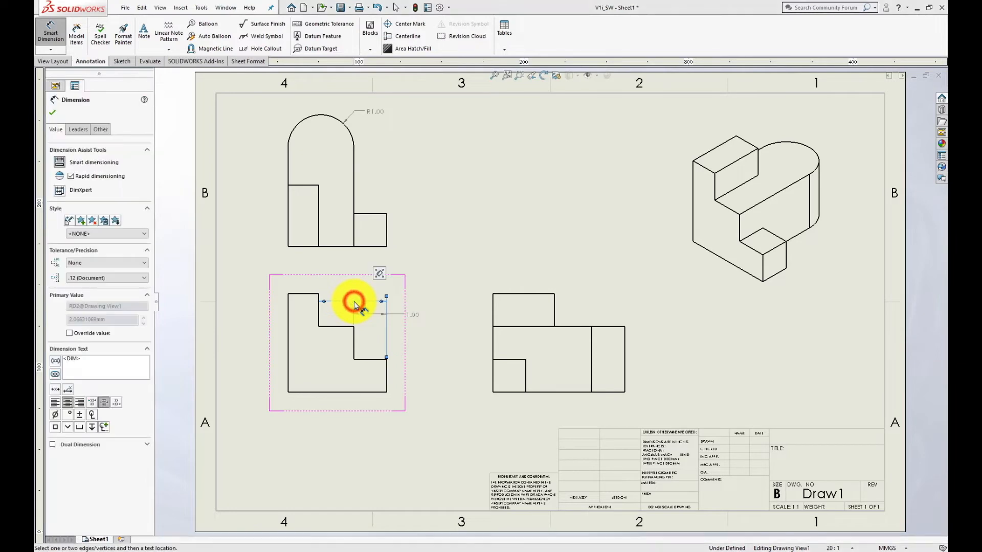
pyautogui.click(387, 376)
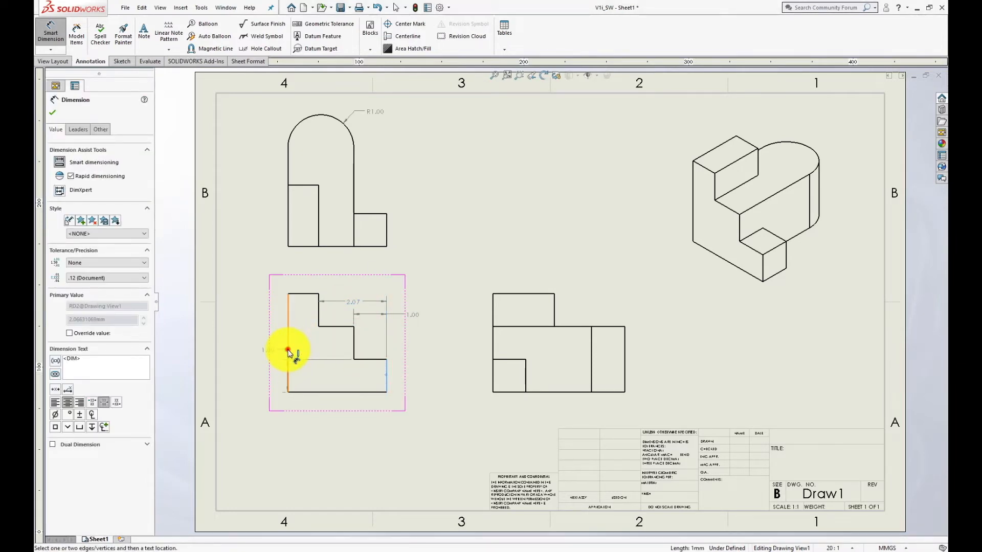
pyautogui.click(288, 351)
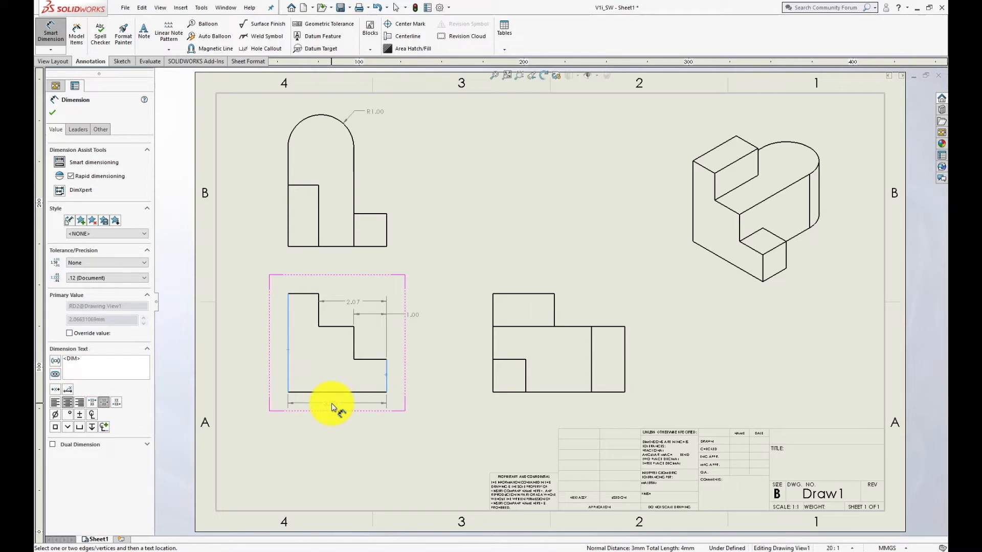
pyautogui.click(331, 408)
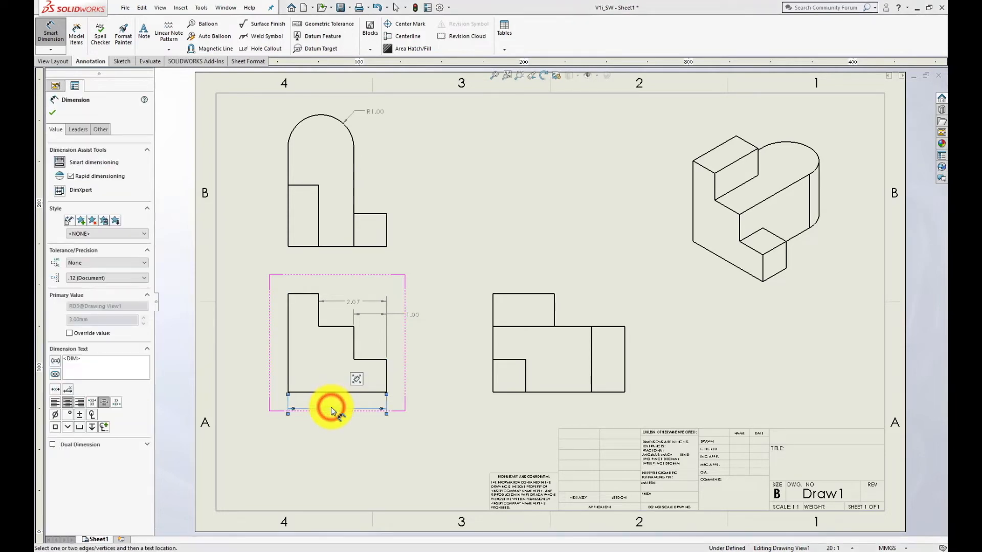
pyautogui.press('Escape')
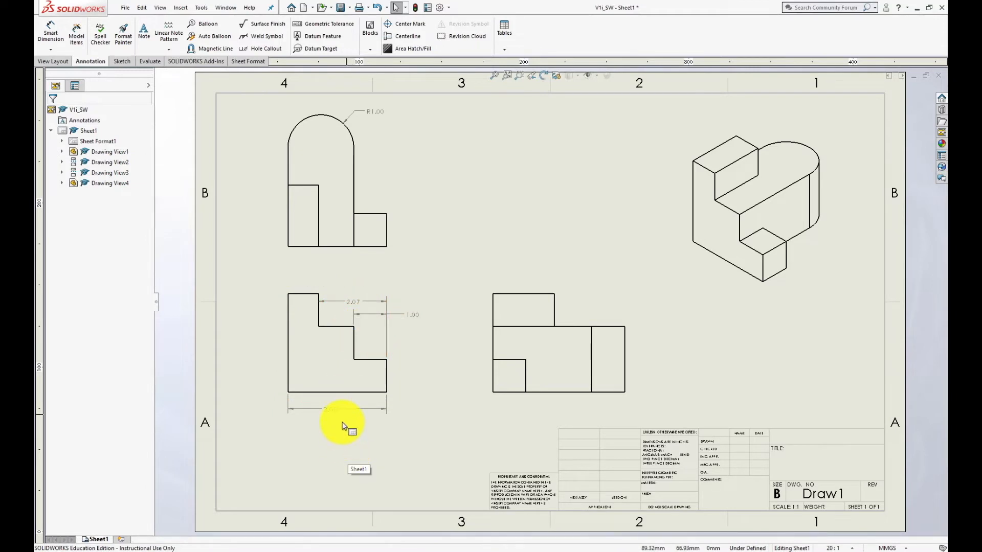
# Step: Dimension the height of the lowest step in the front view, placing the value to the right of the view
pyautogui.click(50, 31)
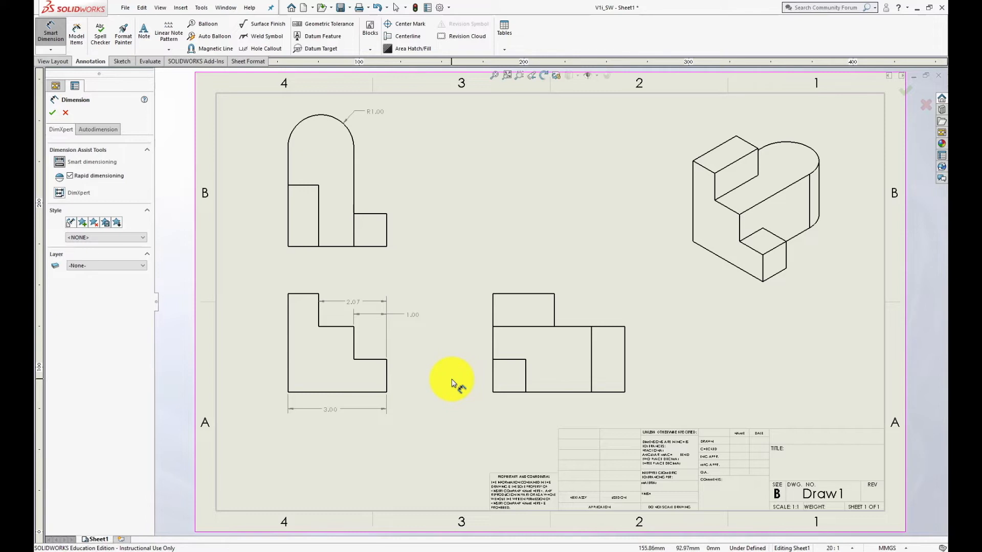
pyautogui.click(365, 392)
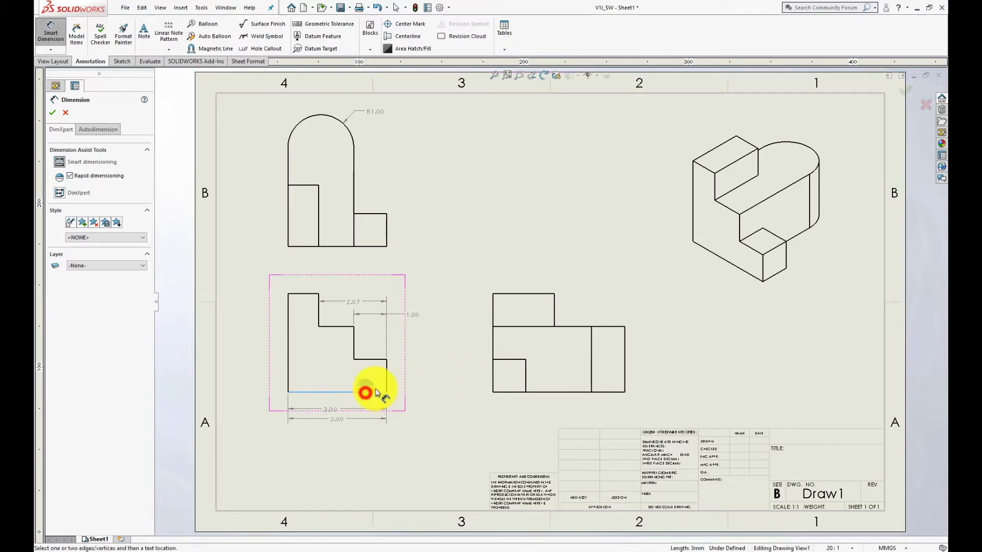
pyautogui.click(369, 360)
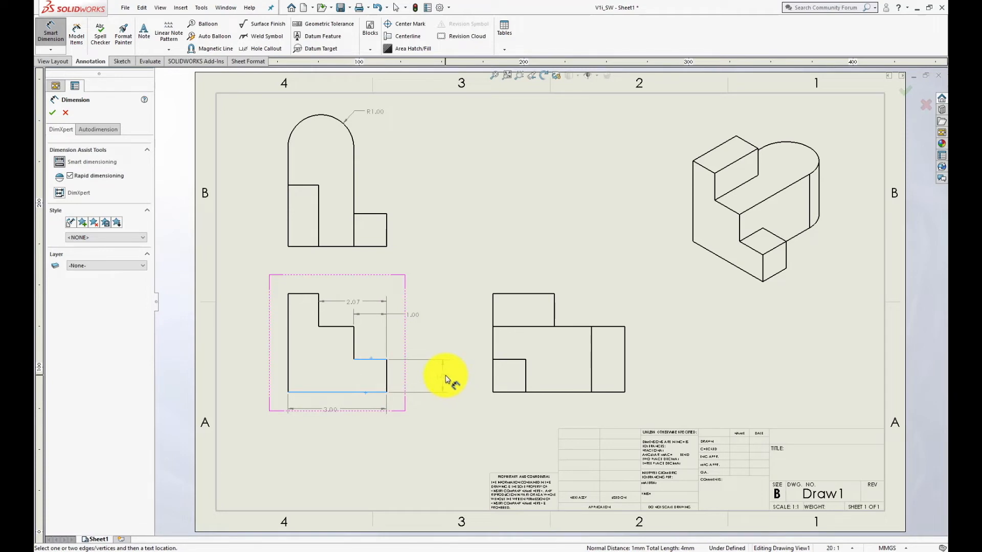
pyautogui.click(446, 378)
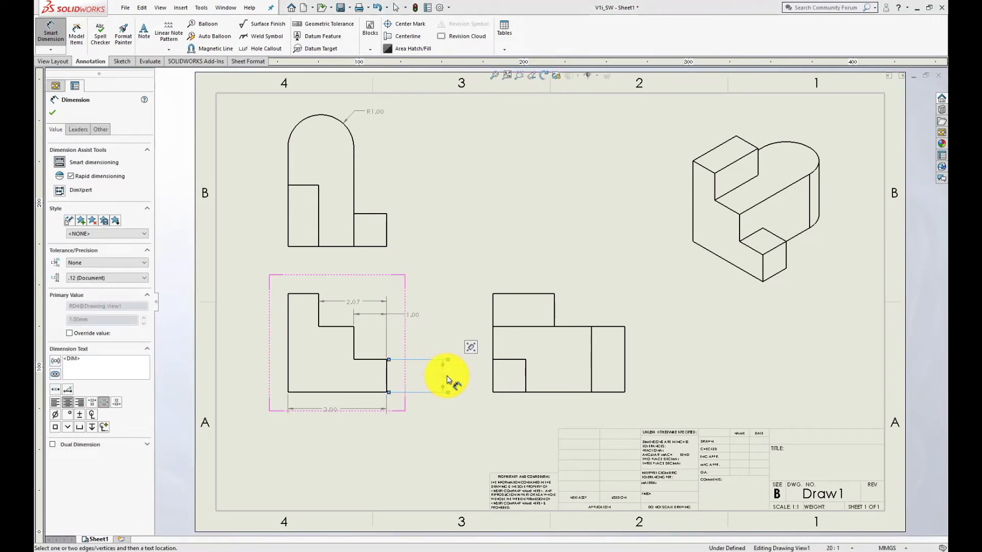
# Step: Dimension the rounded body's height and the overall height in the right view, placing both to its right with the overall height outermost
pyautogui.click(625, 364)
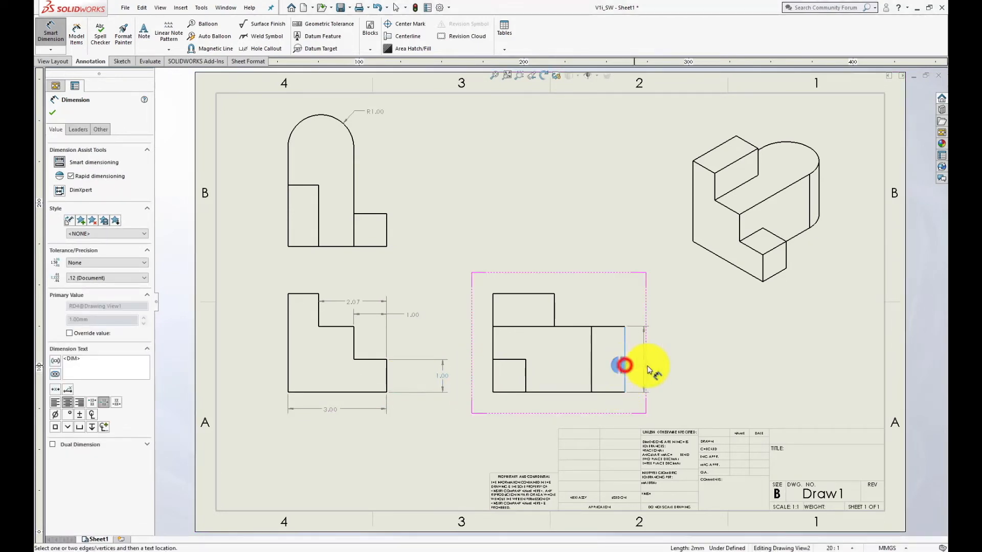
pyautogui.click(665, 362)
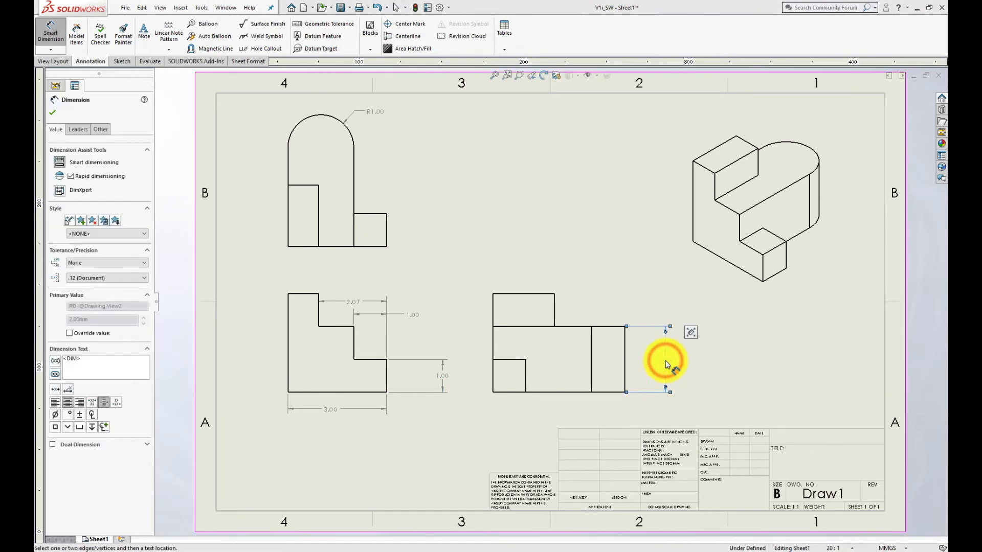
pyautogui.click(493, 345)
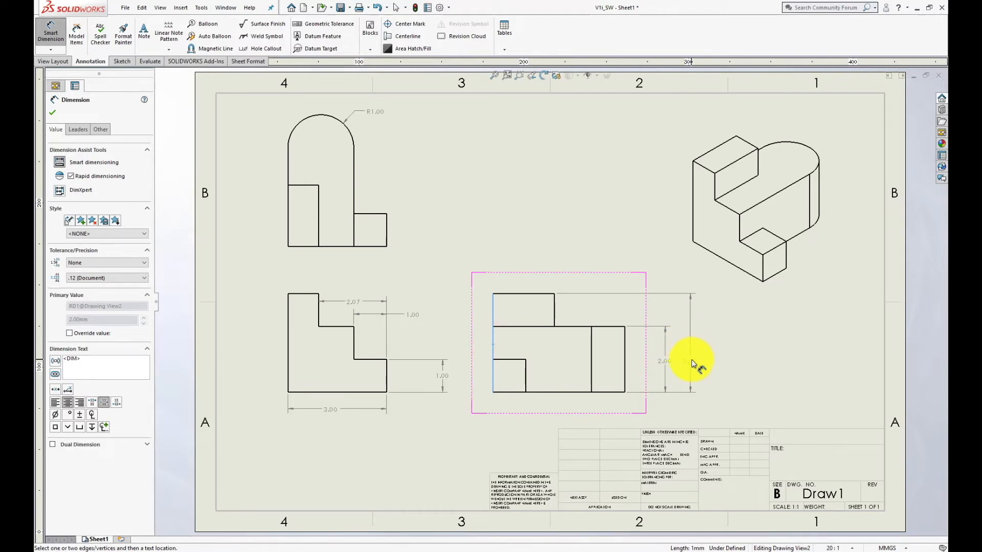
pyautogui.click(692, 360)
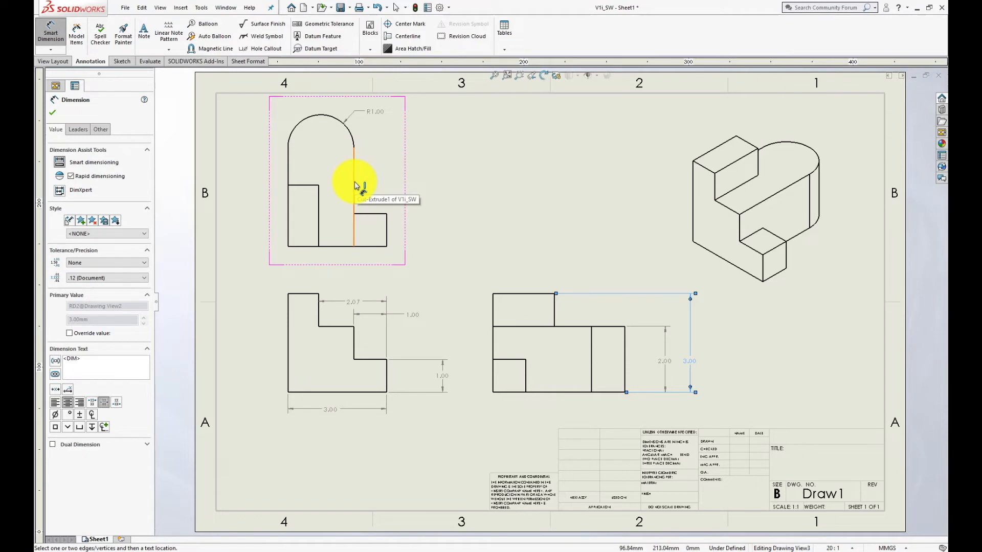
# Step: Add vertical dimensions to the top view: the straight side and small block on the right, the tall block on the left
pyautogui.click(354, 185)
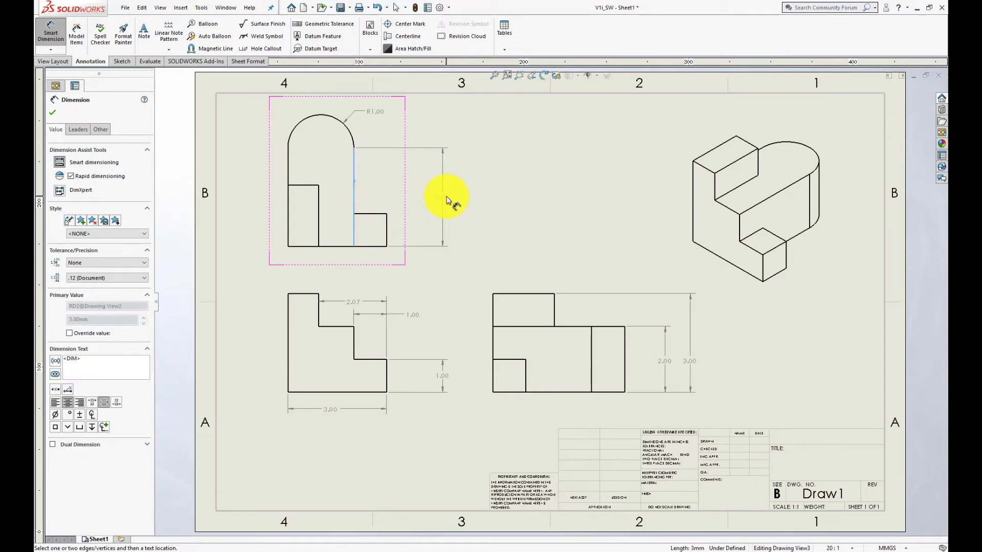
pyautogui.click(447, 199)
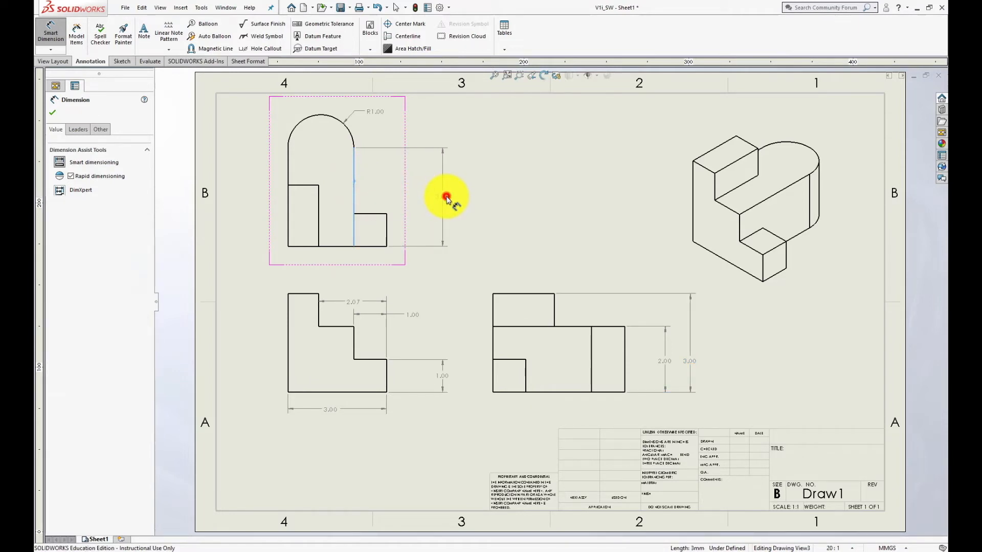
pyautogui.click(386, 227)
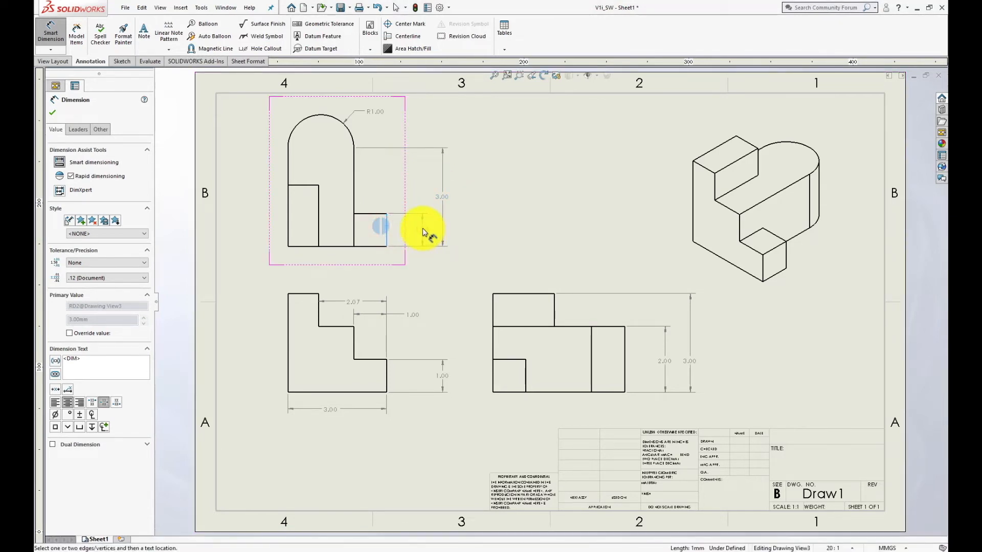
pyautogui.click(423, 231)
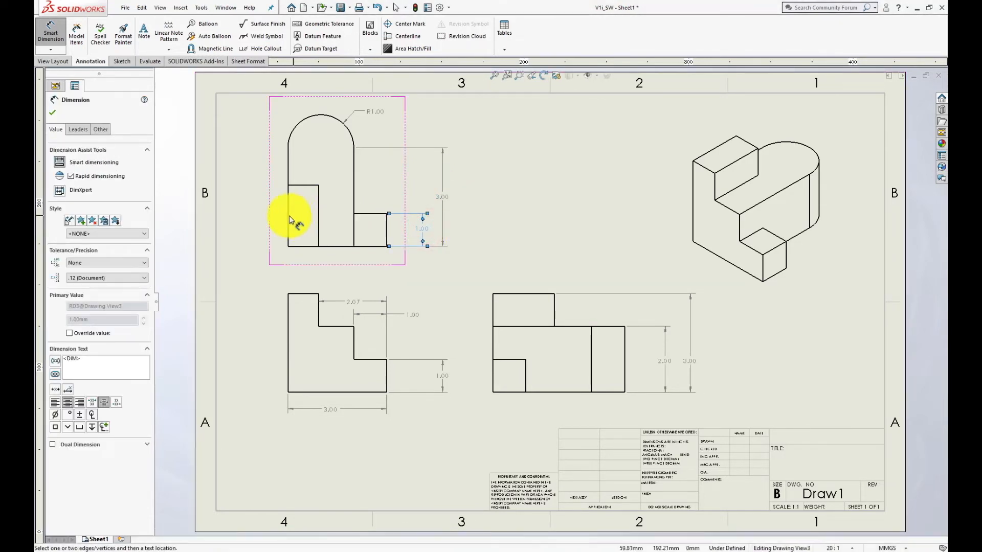
pyautogui.click(318, 220)
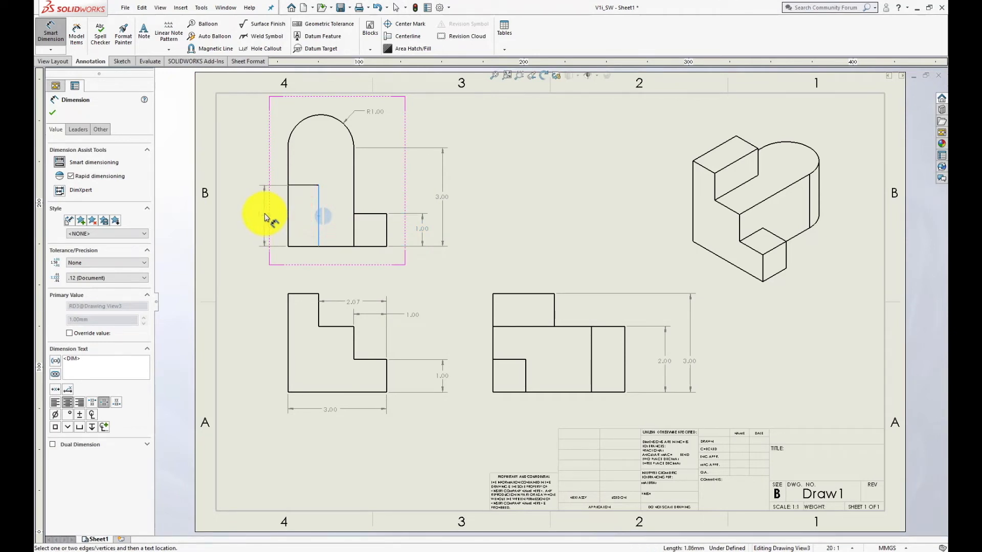
pyautogui.click(263, 215)
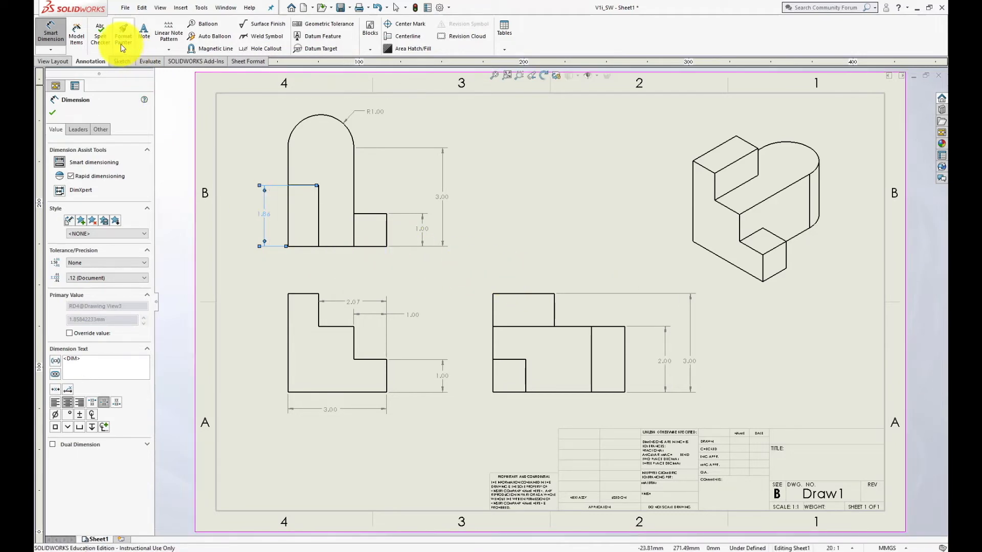
# Step: Save the drawing together with its modified part, naming the drawing file V1i_SWdraw, and close the dimension properties
pyautogui.click(123, 9)
pyautogui.click(142, 72)
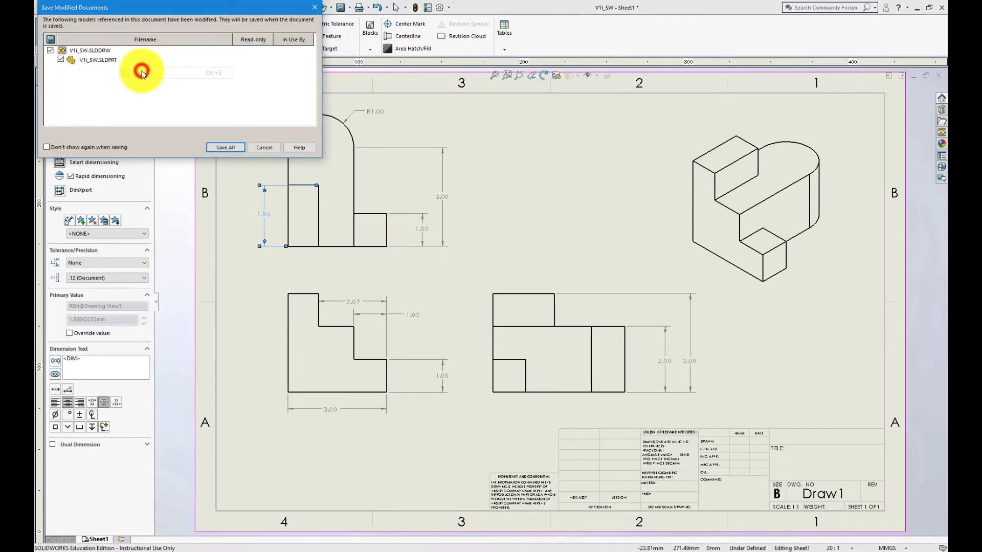
pyautogui.click(232, 148)
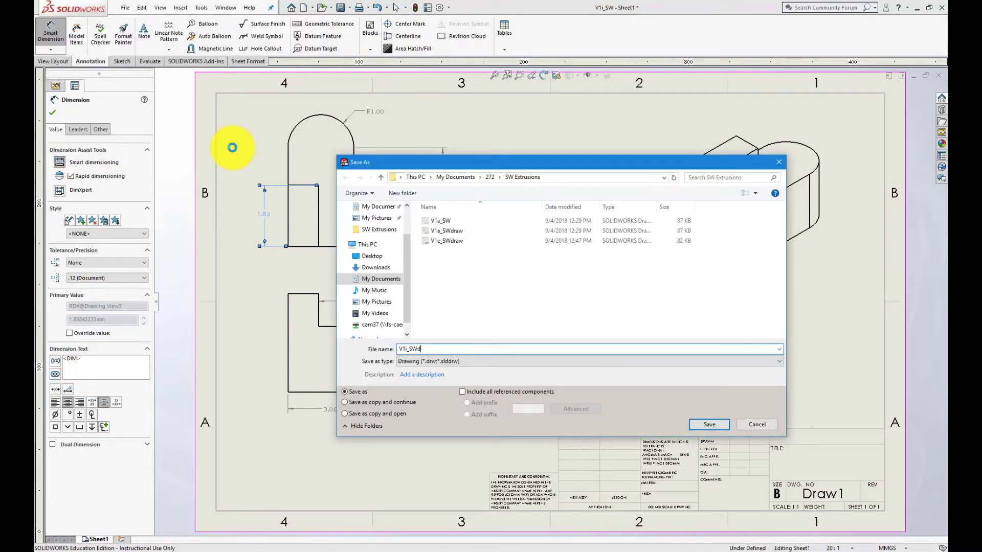
pyautogui.press('Return')
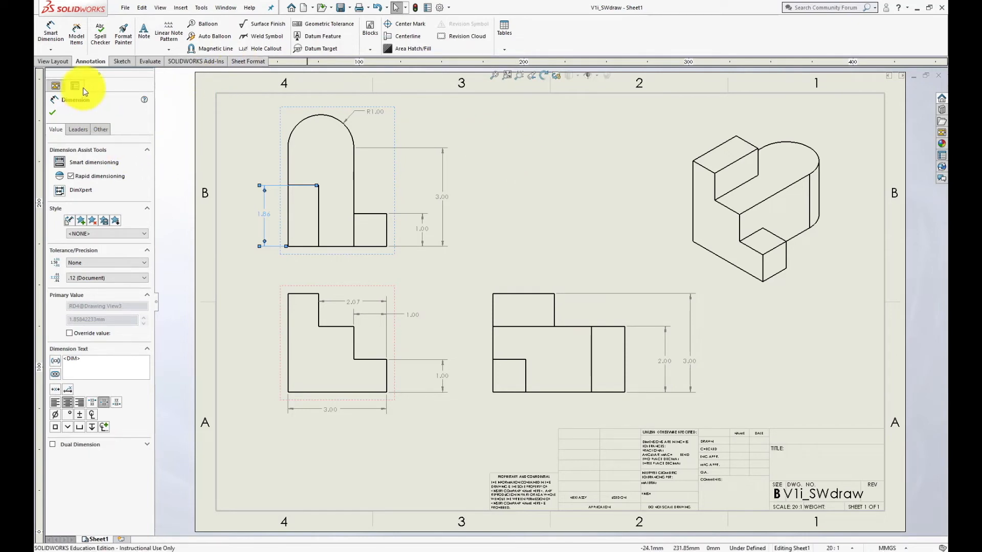
pyautogui.click(52, 112)
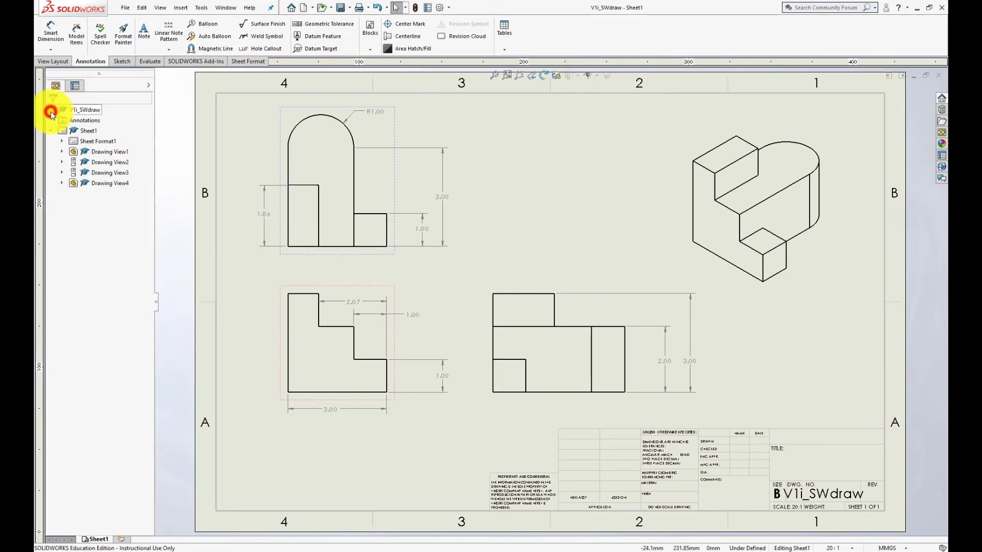
# Step: Add a note reading "Notes:" with "1. This part must be machined." below it, positioned just above the title block
pyautogui.click(144, 34)
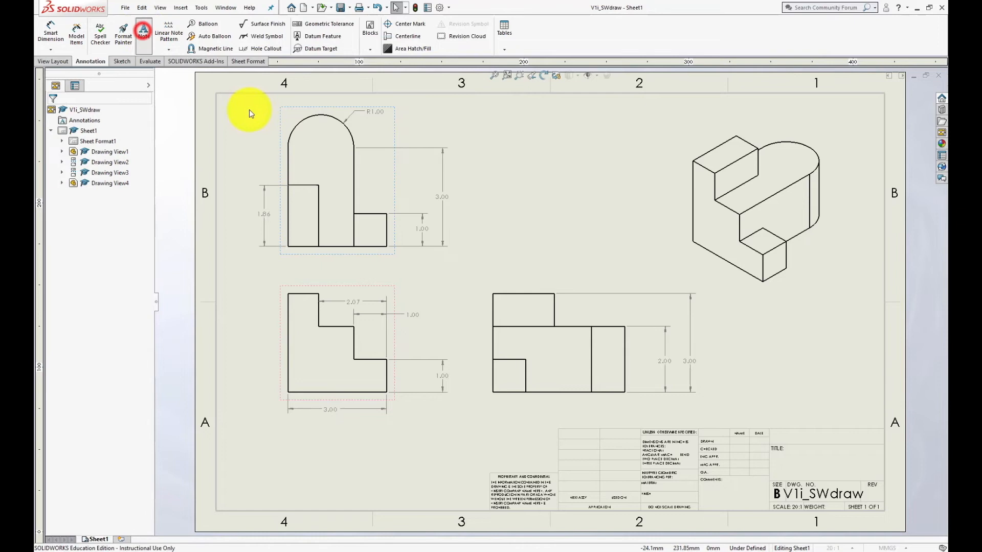
pyautogui.click(767, 353)
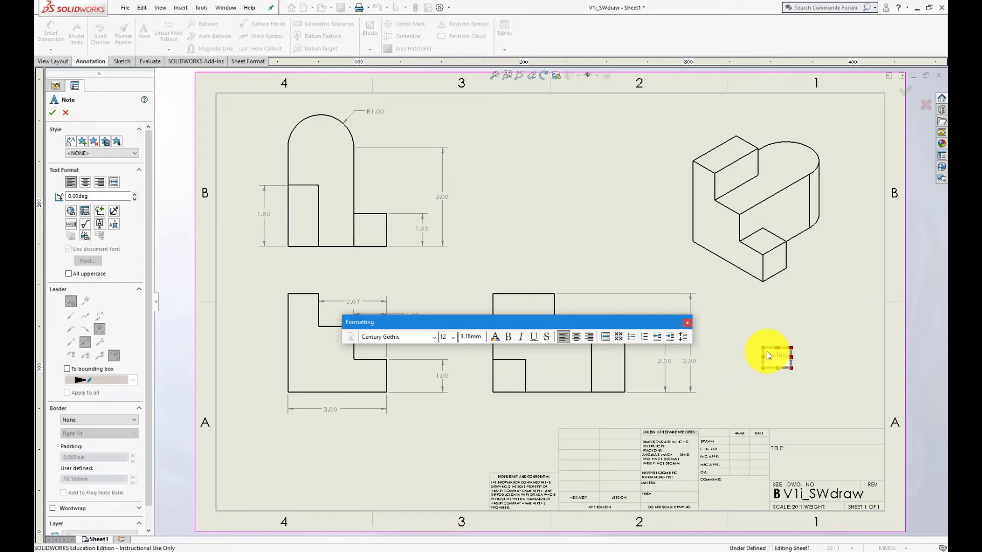
pyautogui.write('Notes:')
pyautogui.press('Return')
pyautogui.write('1. This part m')
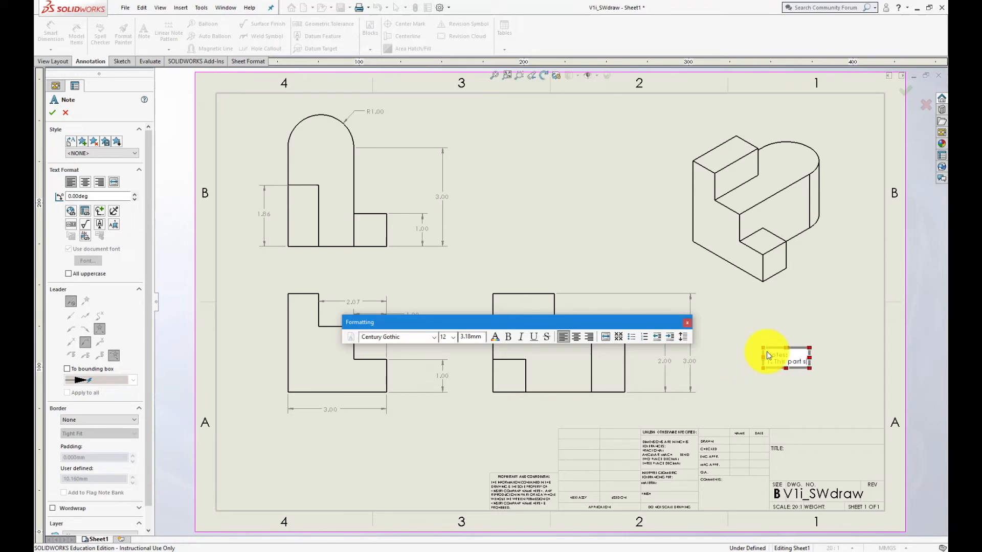
pyautogui.write('ust be')
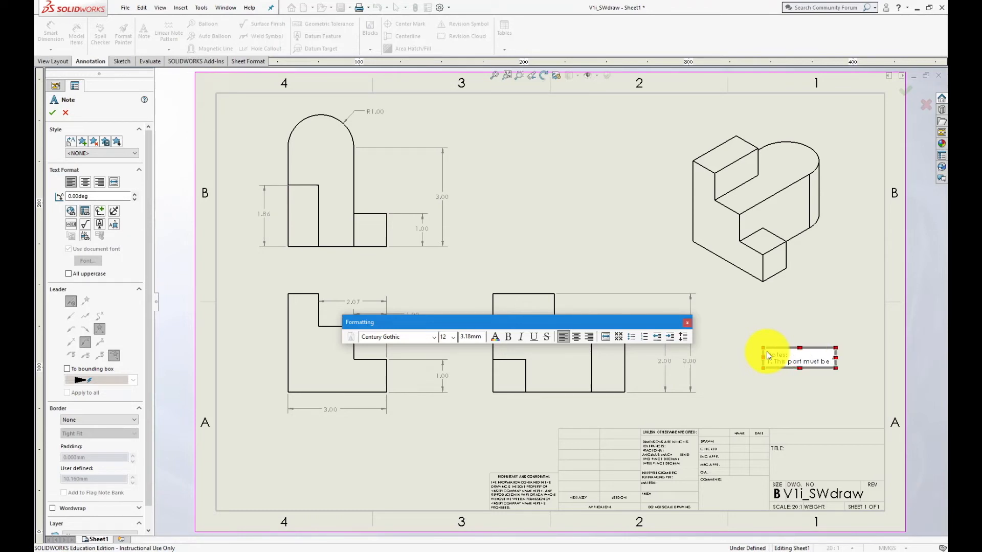
pyautogui.write(' machined')
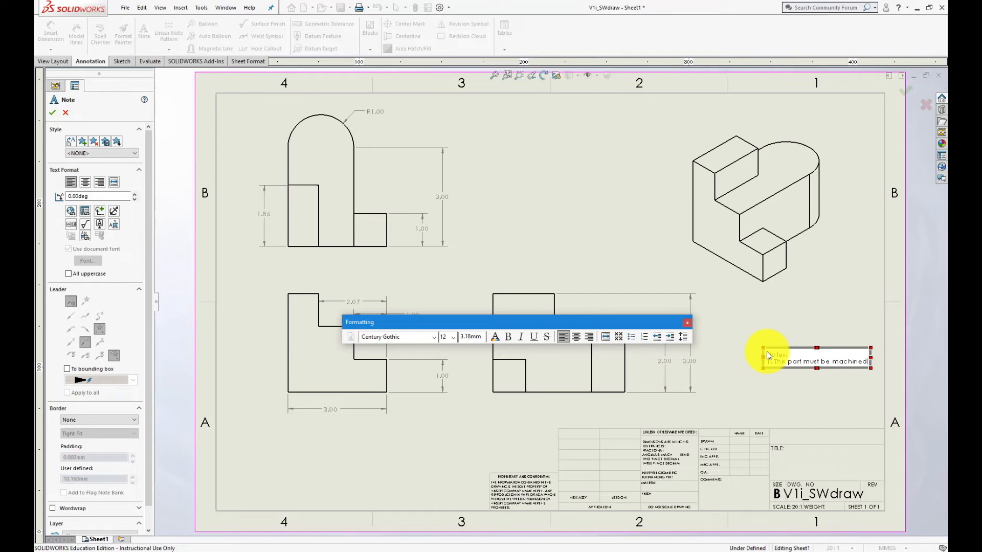
pyautogui.write('.')
pyautogui.click(757, 401)
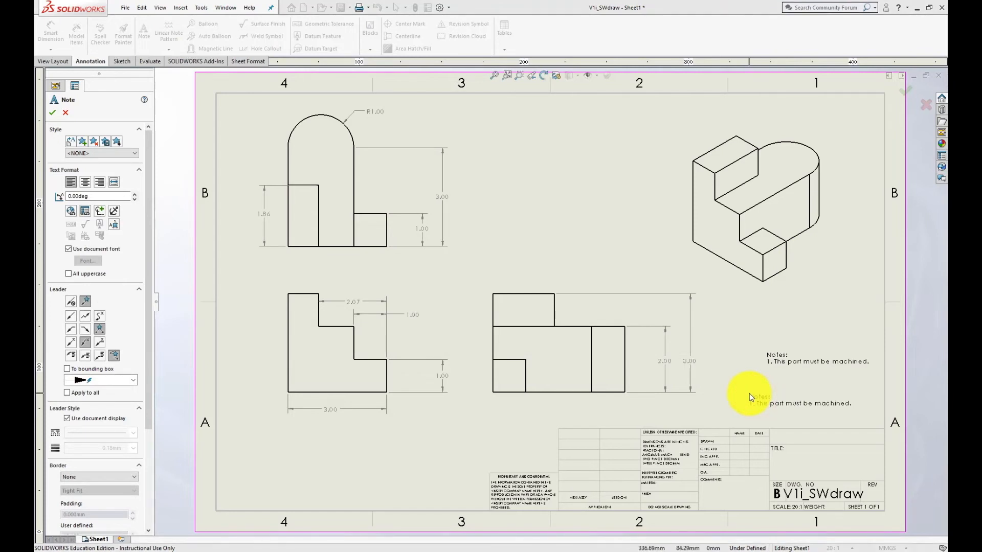
pyautogui.press('Escape')
pyautogui.moveTo(778, 356); pyautogui.dragTo(773, 400)
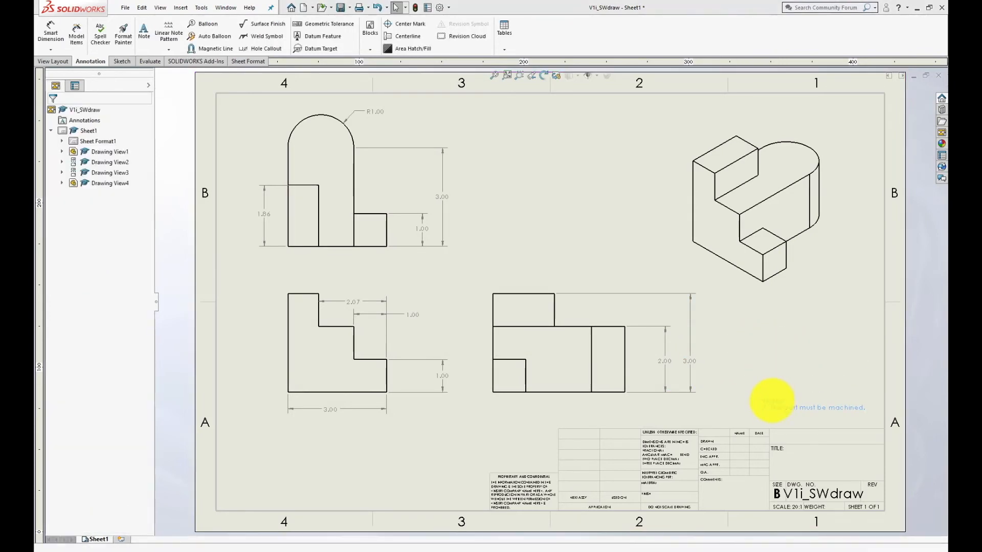
pyautogui.click(715, 412)
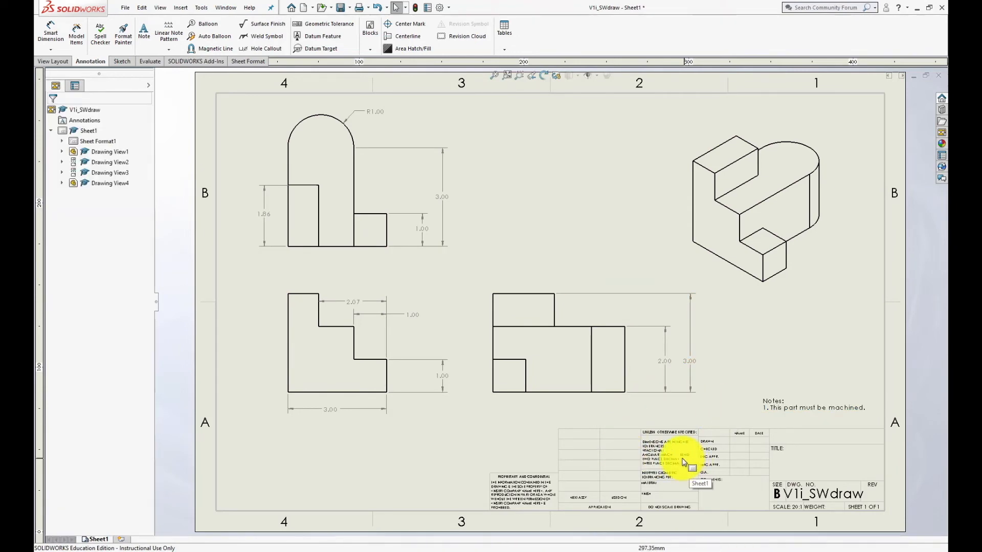
# Step: Open the sheet format for editing to make the title block text accessible
pyautogui.scroll(5, 741, 485)
pyautogui.scroll(-8, 681, 438)
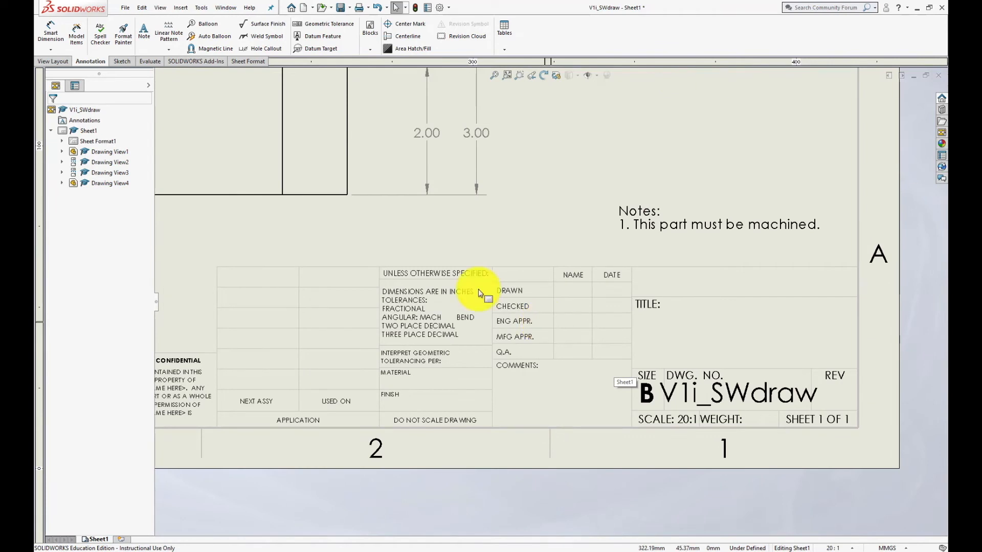
pyautogui.rightClick(87, 141)
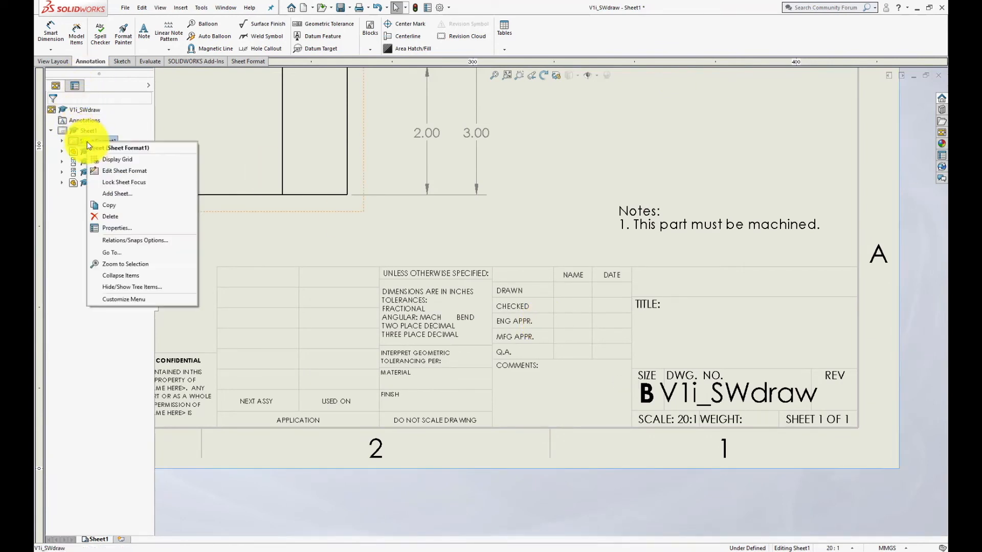
pyautogui.click(125, 171)
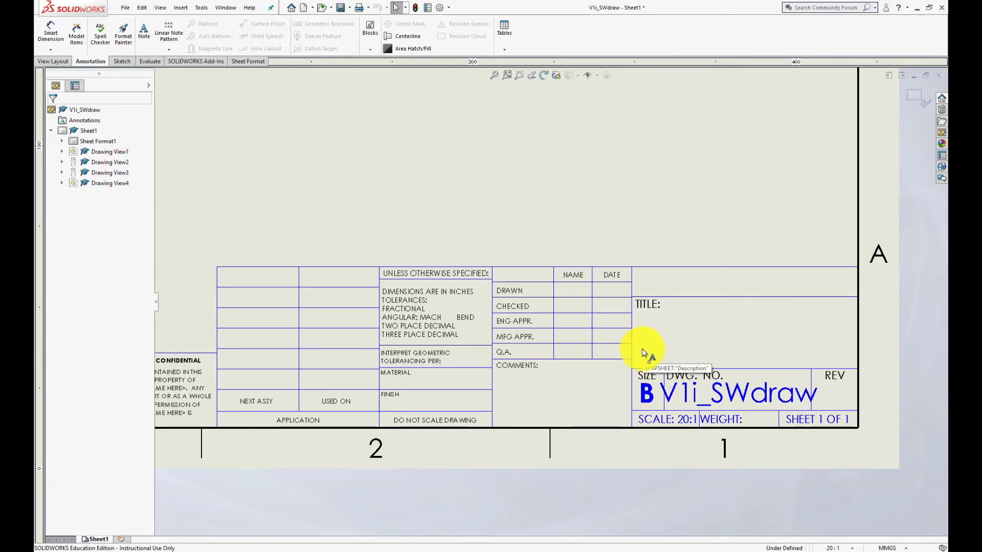
pyautogui.doubleClick(719, 395)
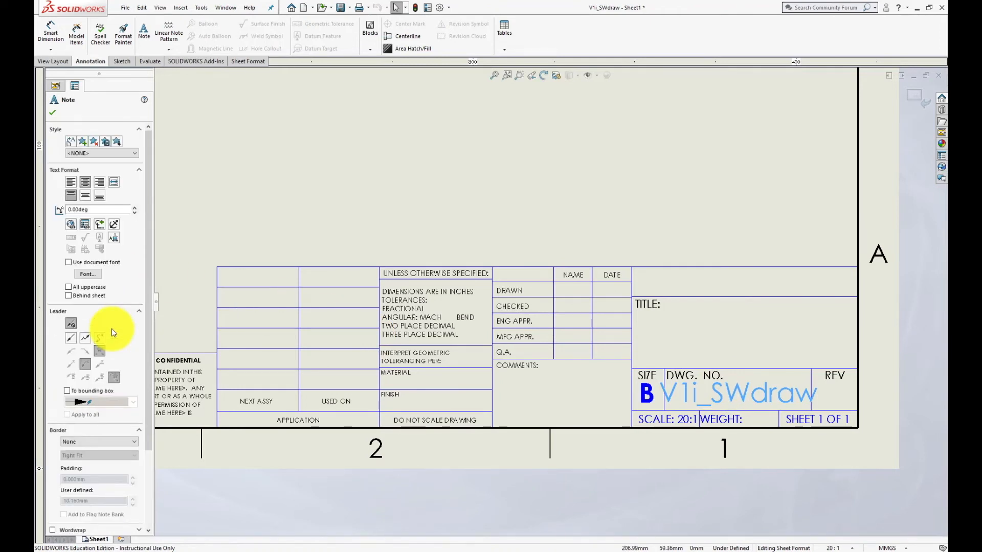
pyautogui.scroll(-3, 111, 328)
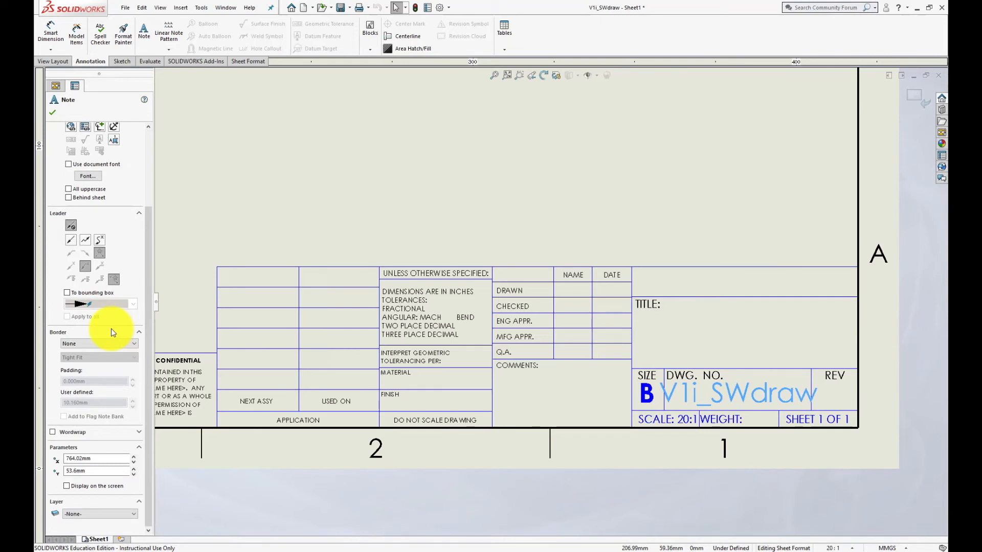
pyautogui.press('Escape')
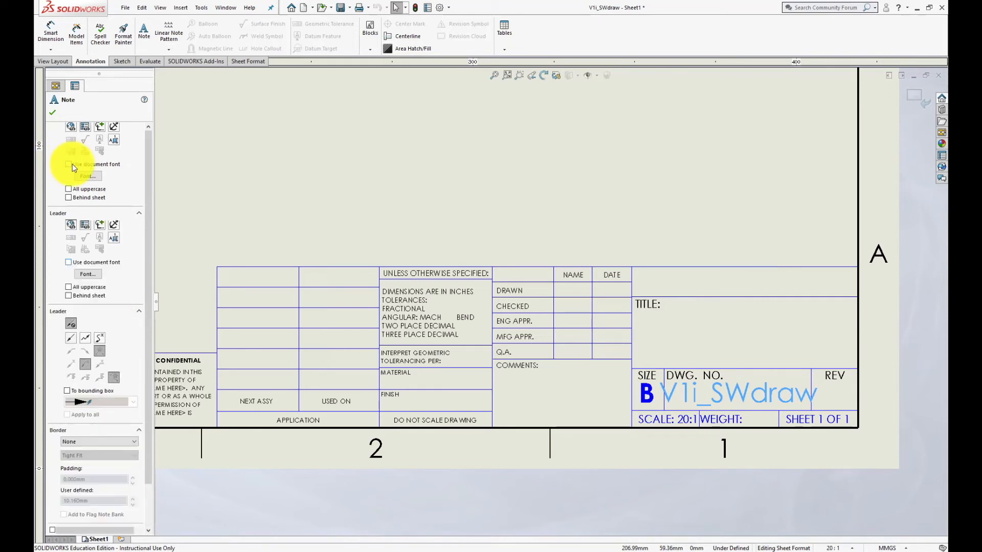
# Step: Fill in the title block's DRAWN row with the drafter's name and the date 4/9/18
pyautogui.click(573, 291)
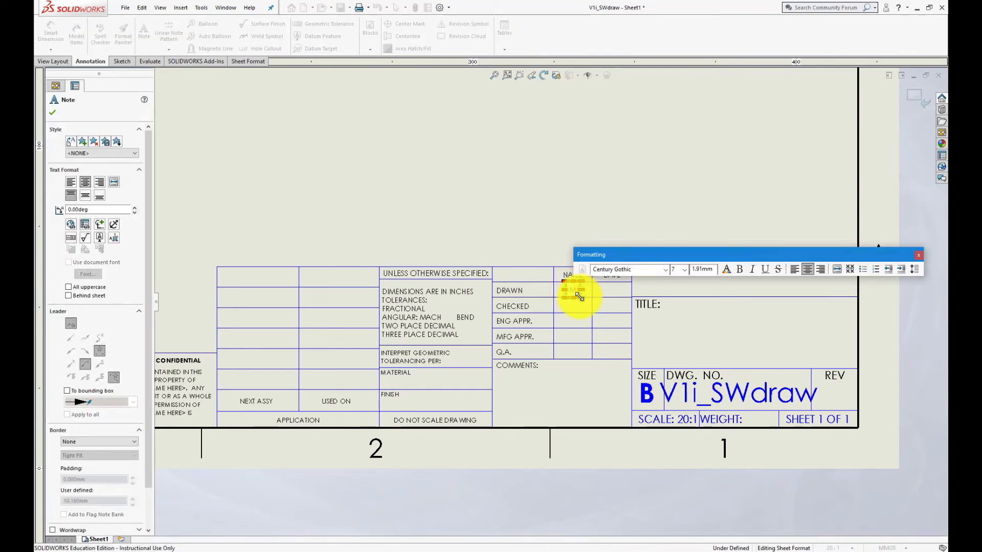
pyautogui.write('Mattson')
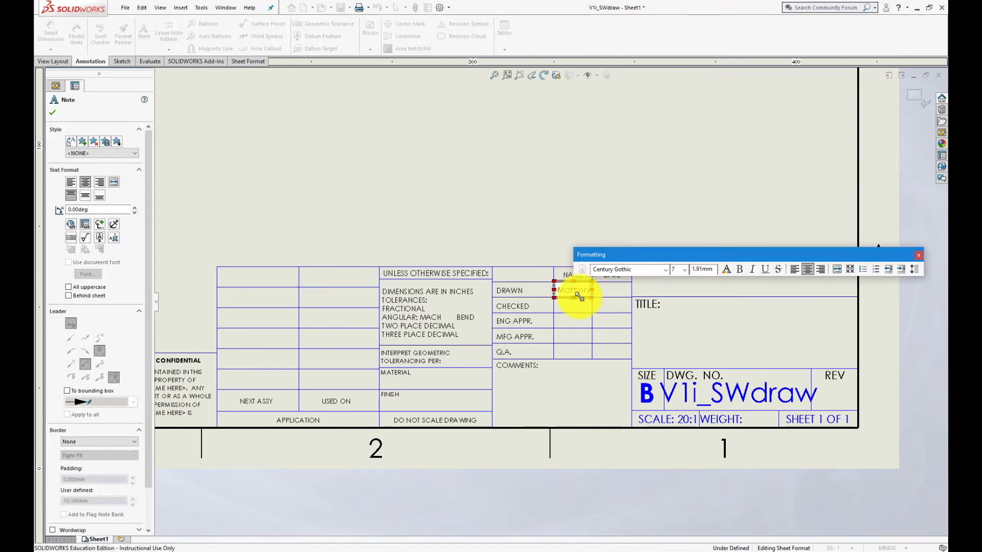
pyautogui.click(608, 290)
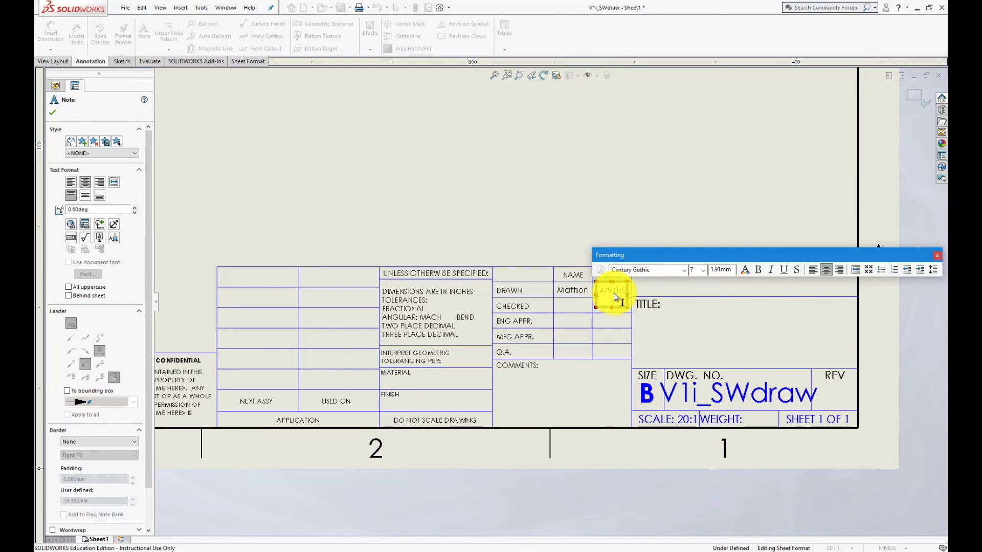
pyautogui.click(548, 213)
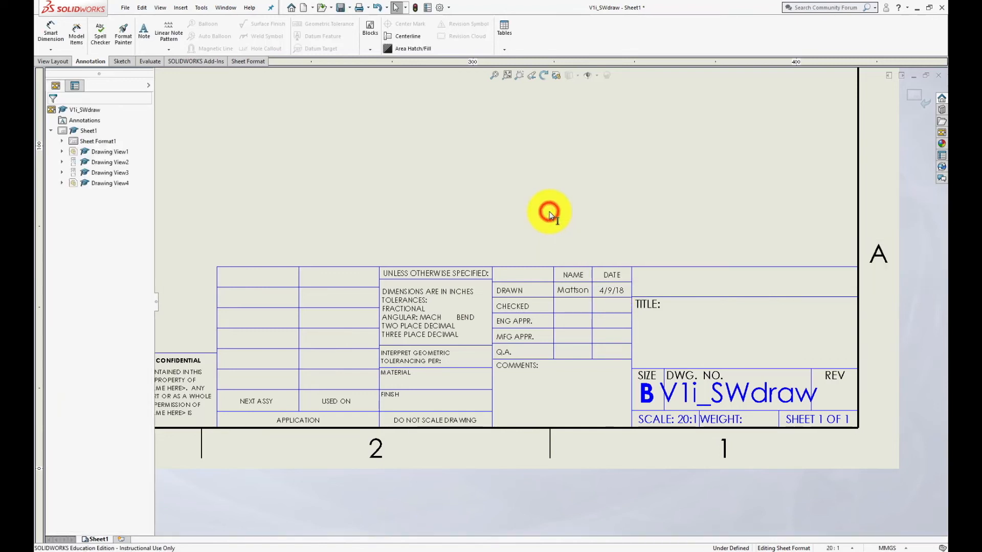
# Step: Enter AL 6061 T4 as the material and Polished as the finish in the title block
pyautogui.click(423, 385)
pyautogui.doubleClick(432, 385)
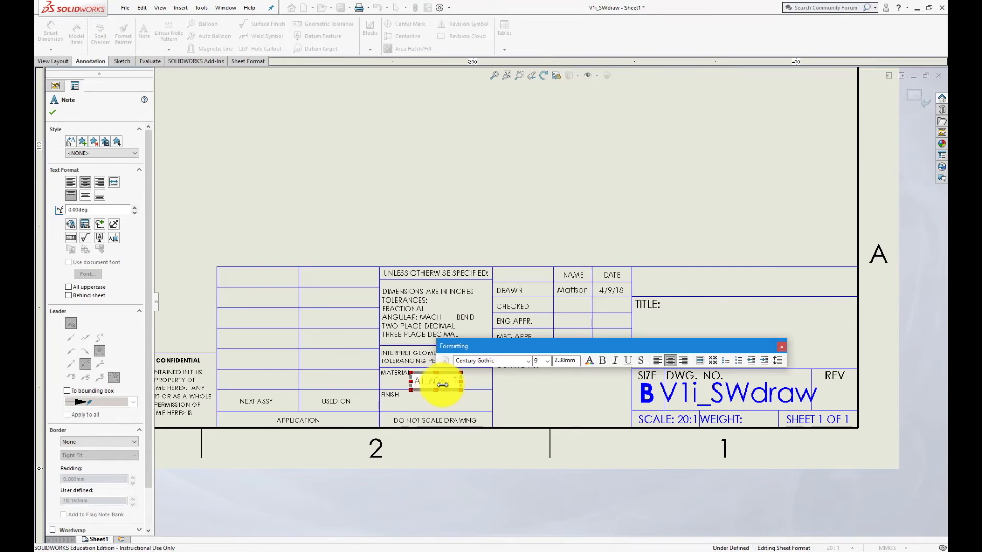
pyautogui.click(468, 240)
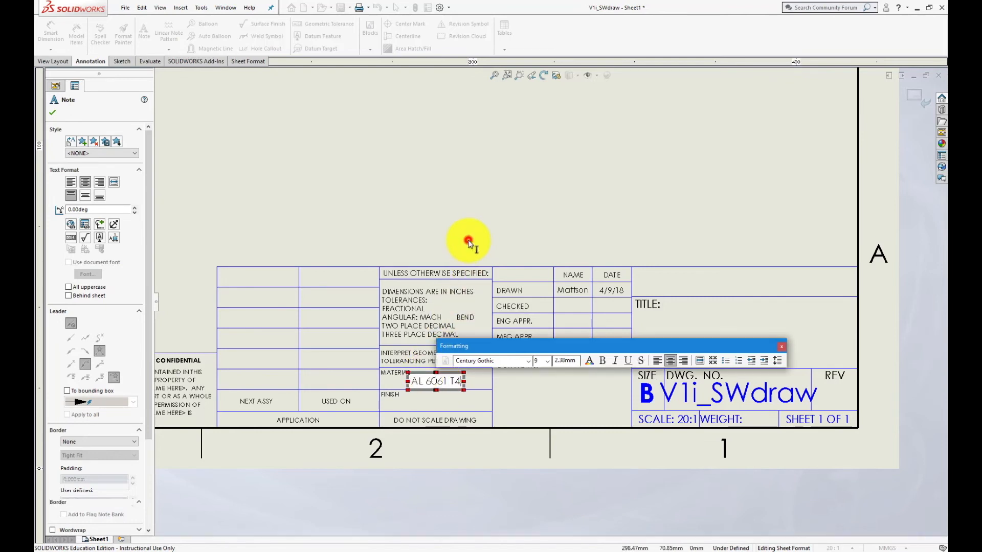
pyautogui.click(432, 406)
pyautogui.doubleClick(435, 404)
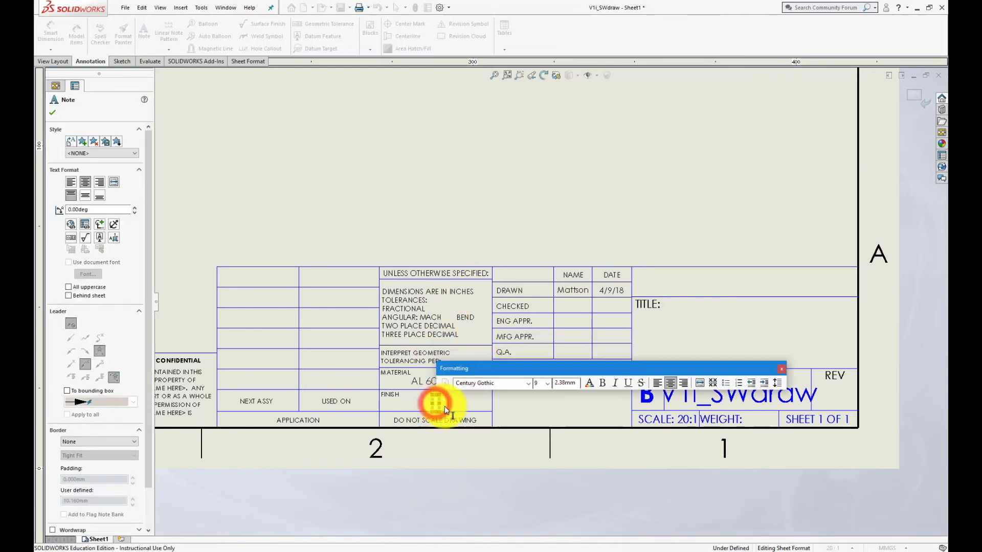
pyautogui.write('Polished')
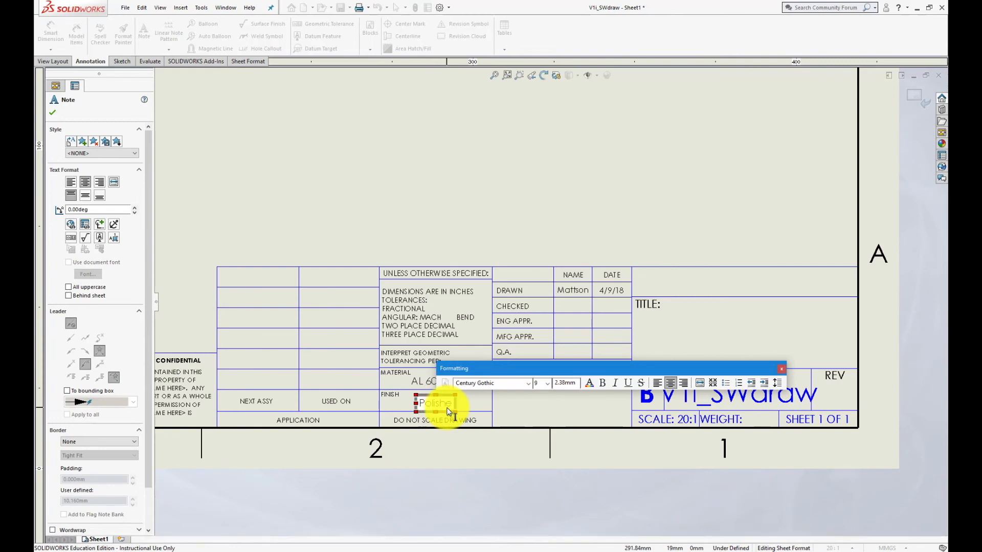
pyautogui.click(506, 207)
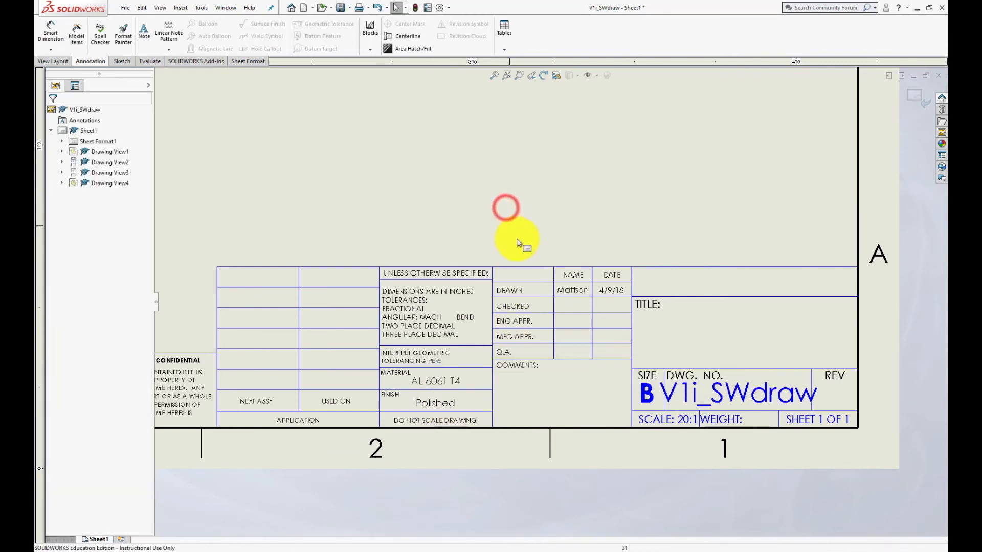
# Step: Enter "Part I, V1" as the drawing title in the title block
pyautogui.click(697, 335)
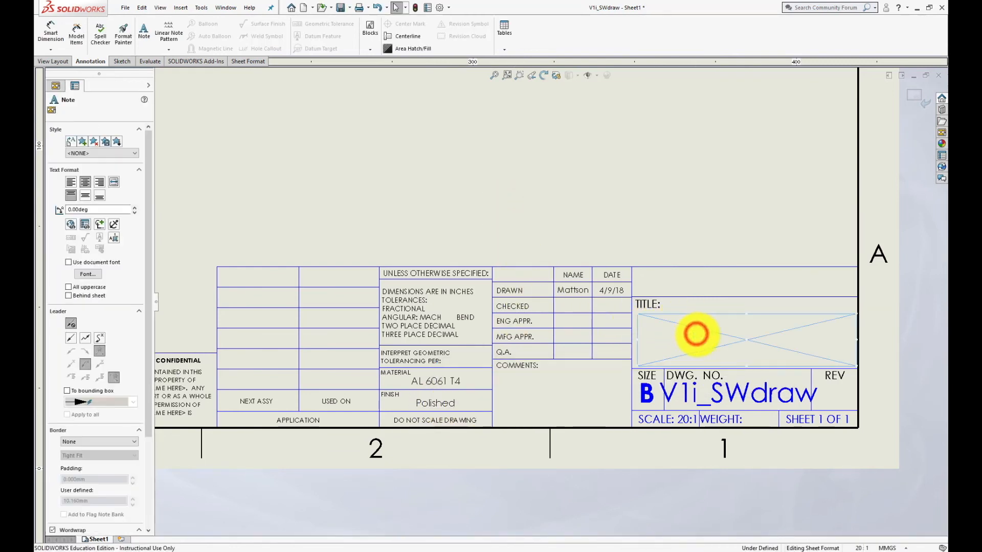
pyautogui.doubleClick(744, 342)
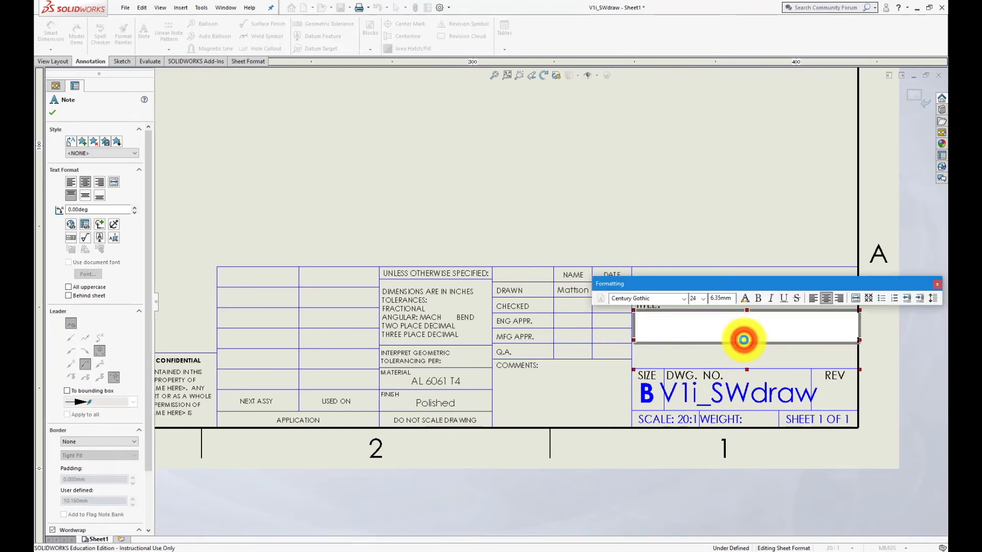
pyautogui.write('Part I, V1')
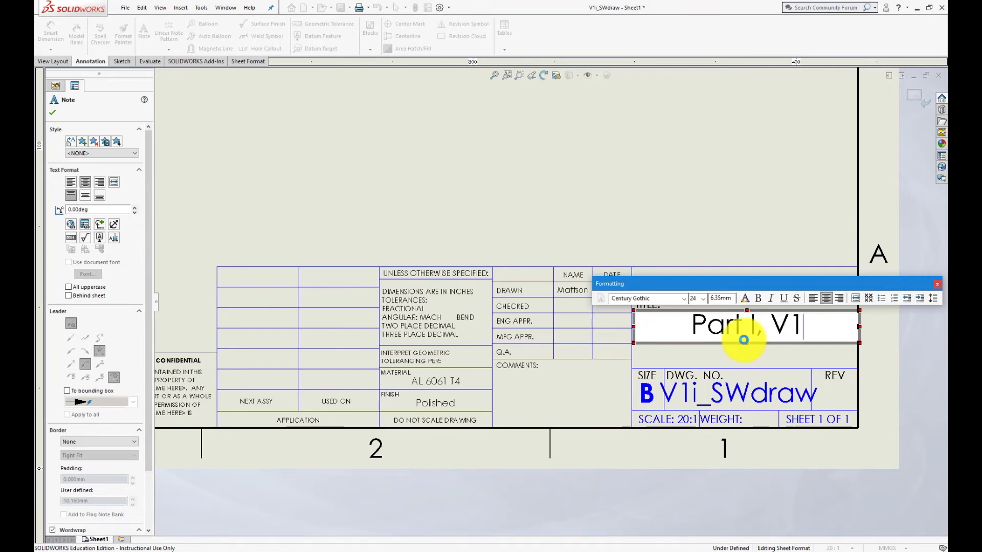
pyautogui.click(711, 229)
# Step: Set the drawing number text to font size 18 and enter A as the revision in the title block
pyautogui.click(732, 392)
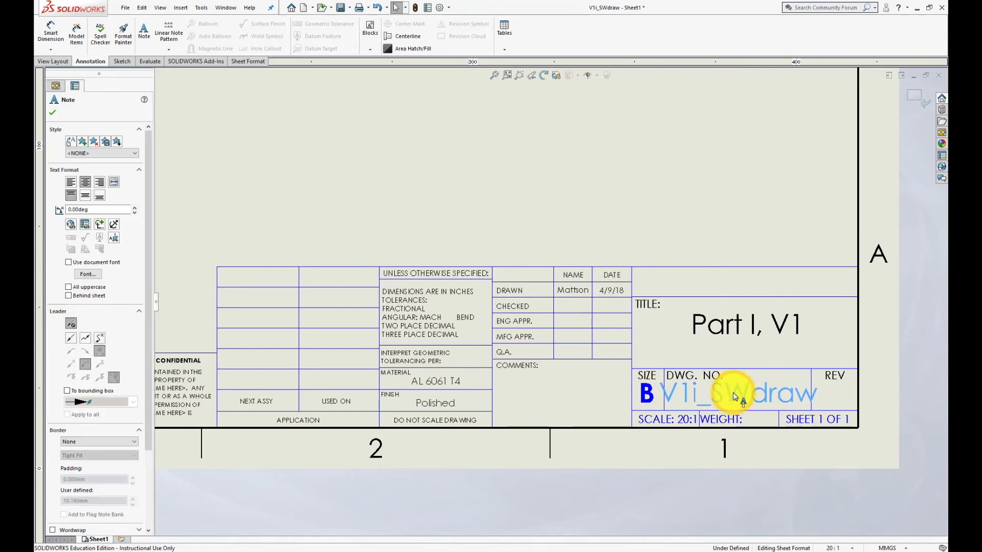
pyautogui.doubleClick(732, 393)
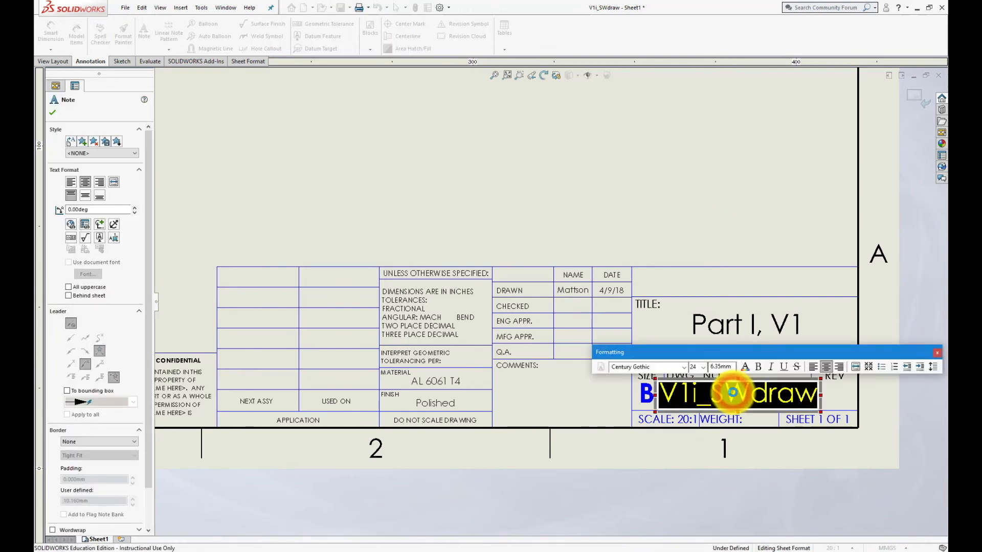
pyautogui.click(703, 367)
pyautogui.click(700, 428)
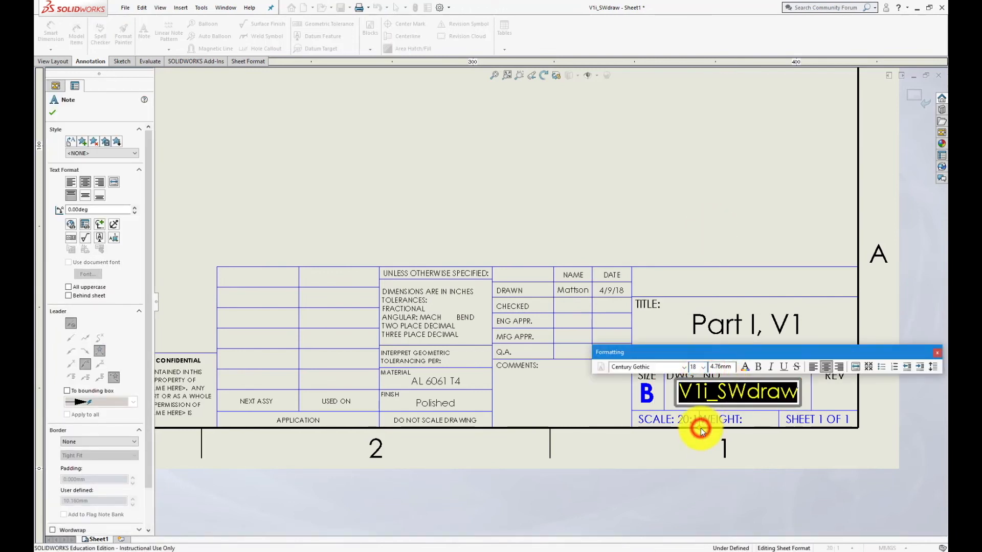
pyautogui.click(791, 485)
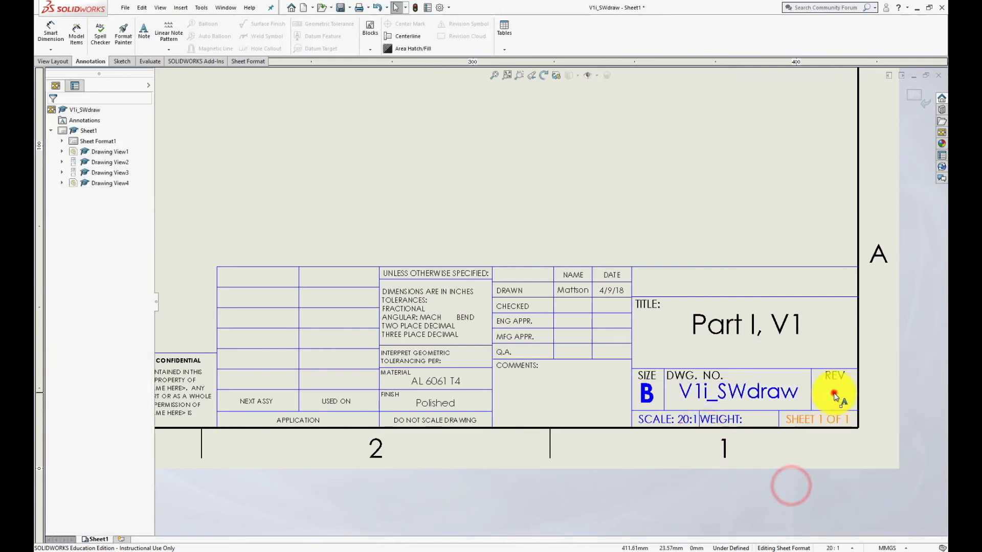
pyautogui.doubleClick(835, 392)
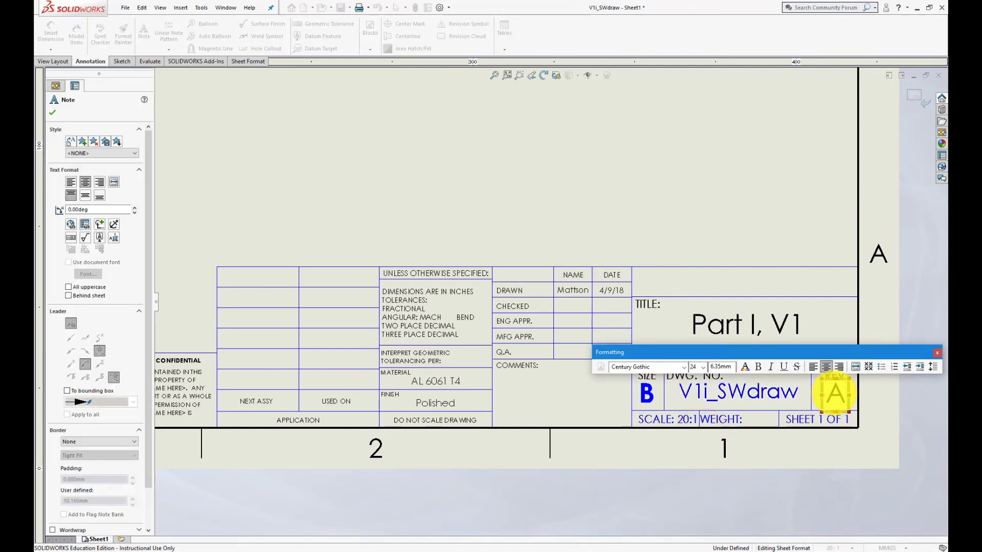
pyautogui.click(818, 463)
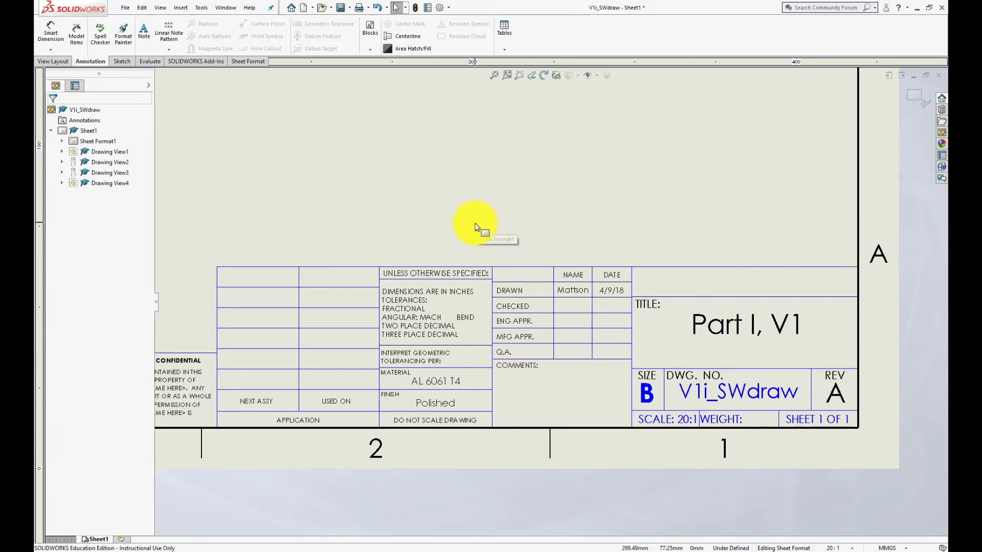
# Step: Exit sheet format editing and return to the drawing sheet with its views
pyautogui.scroll(6, 475, 227)
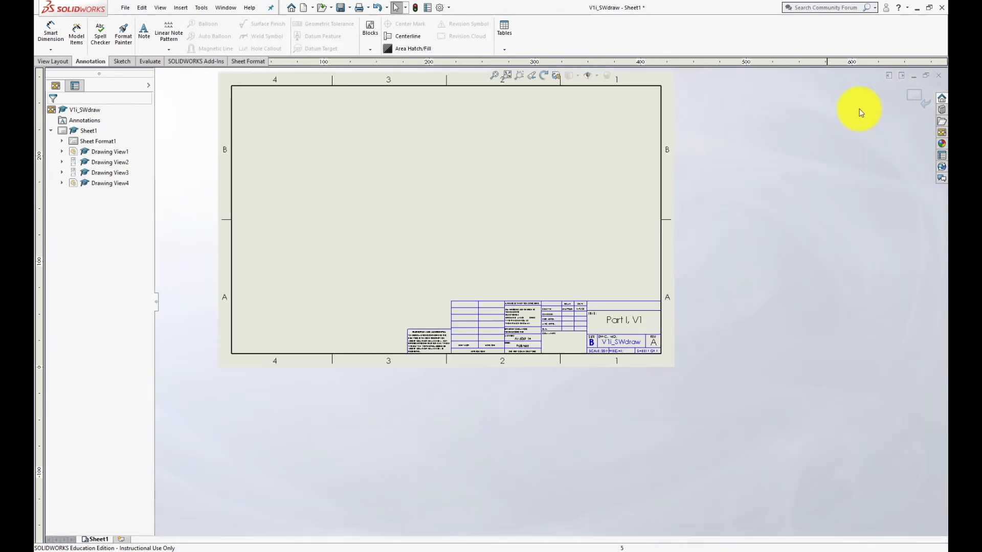
pyautogui.click(923, 103)
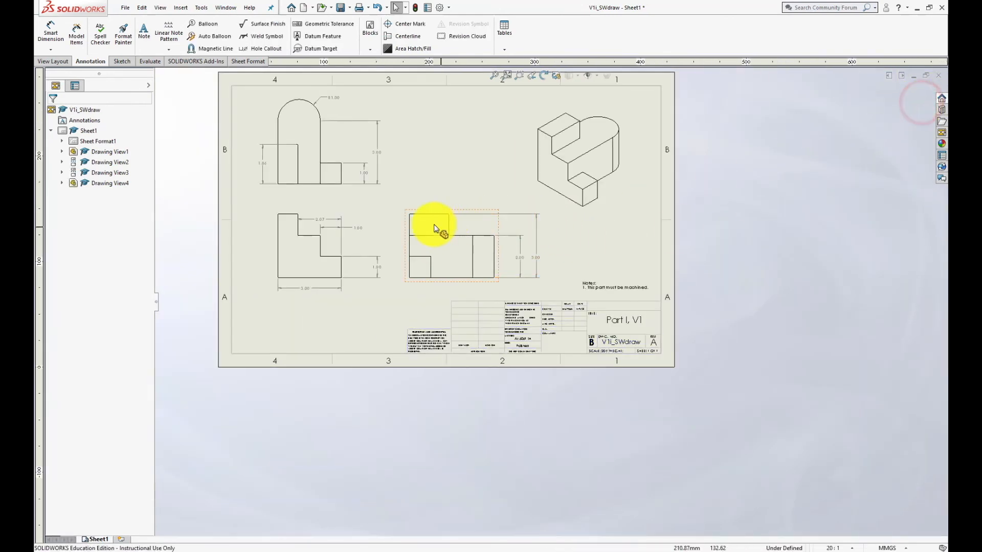
pyautogui.scroll(4, 414, 226)
pyautogui.scroll(-2, 412, 230)
pyautogui.scroll(-4, 410, 266)
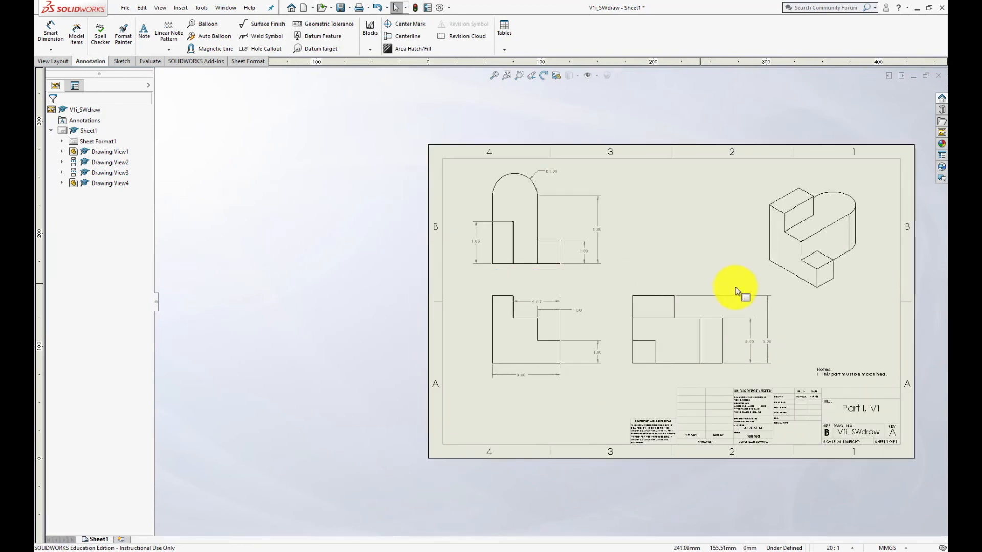
# Step: Save the drawing with its completed title block
pyautogui.scroll(1, 789, 300)
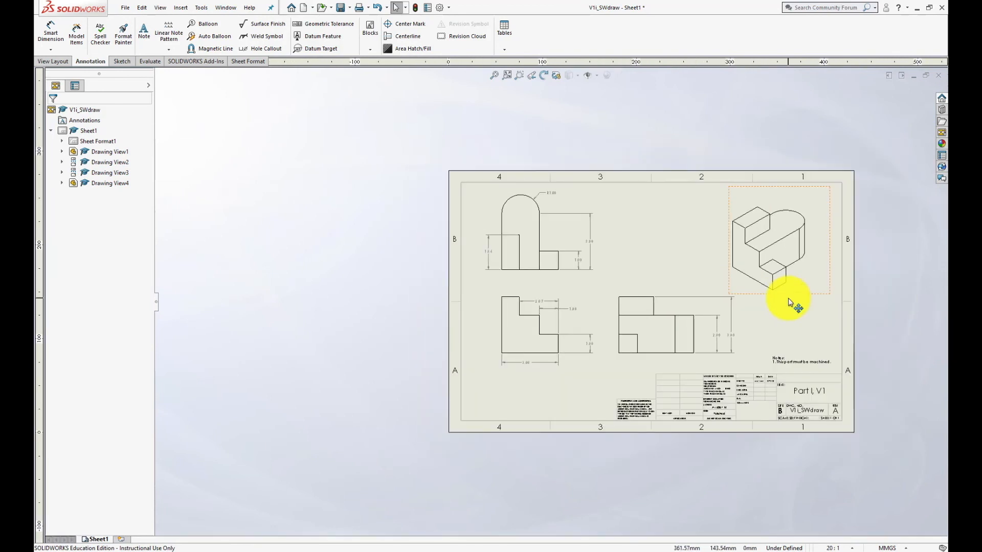
pyautogui.click(122, 8)
pyautogui.click(135, 70)
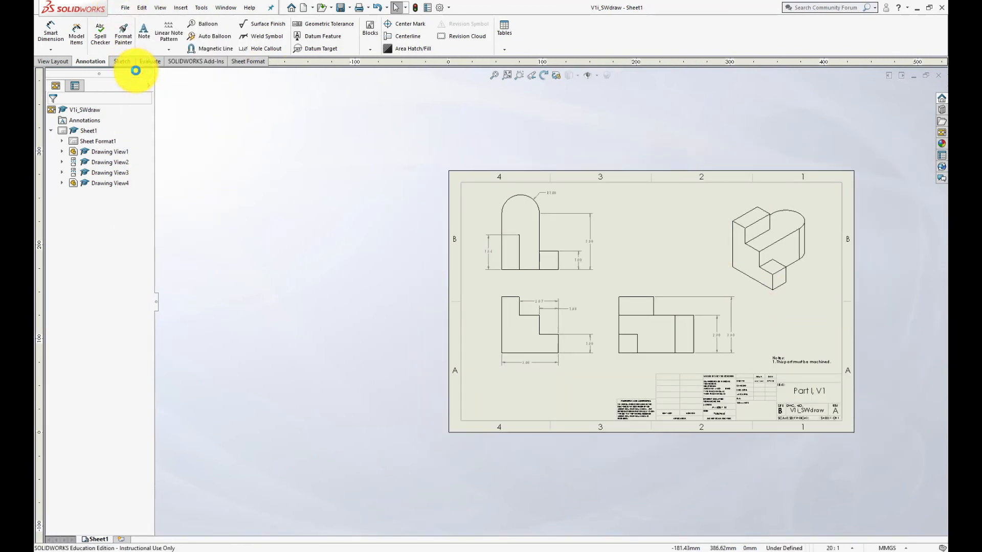
# Step: Switch to the V1i_SW part and open the sketch of the first extruded cut for editing
pyautogui.click(225, 8)
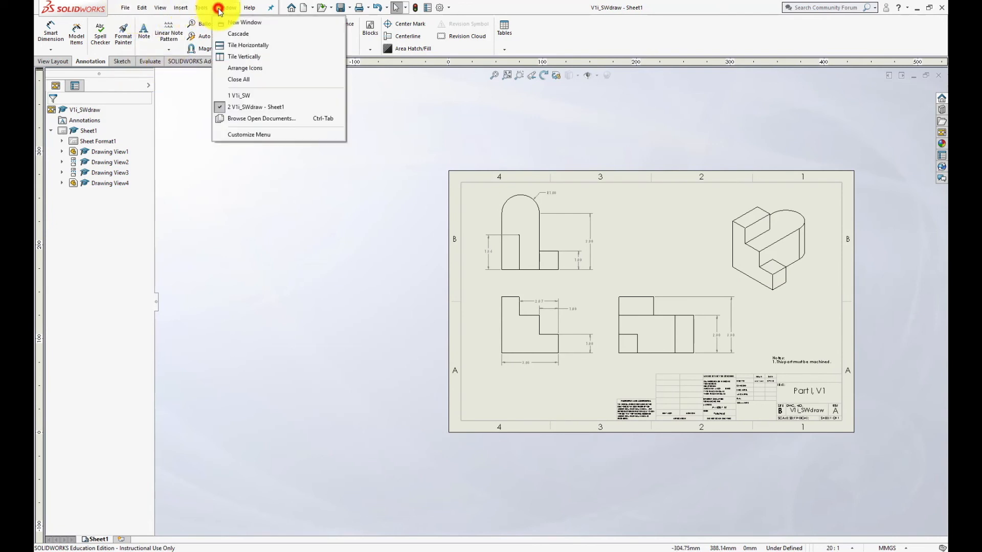
pyautogui.click(250, 95)
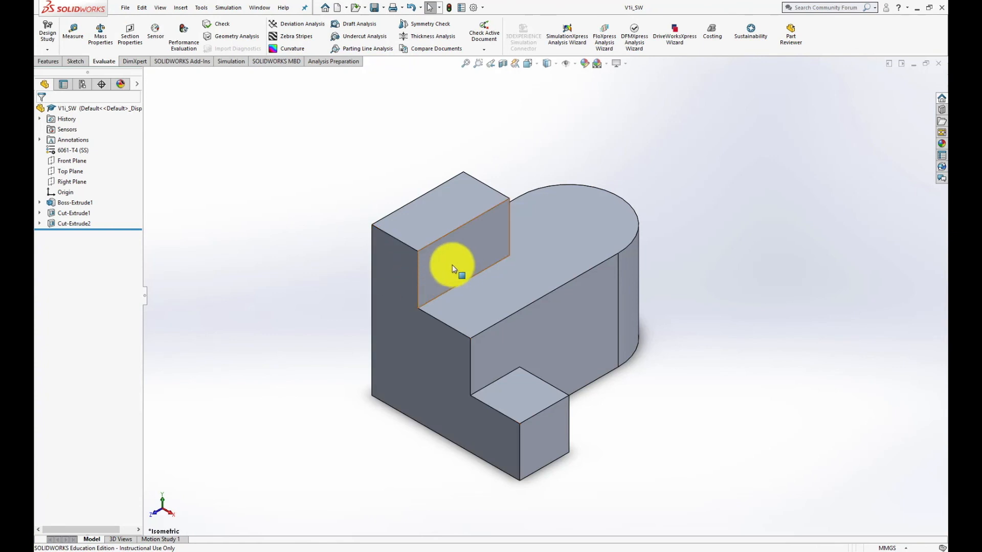
pyautogui.doubleClick(452, 265)
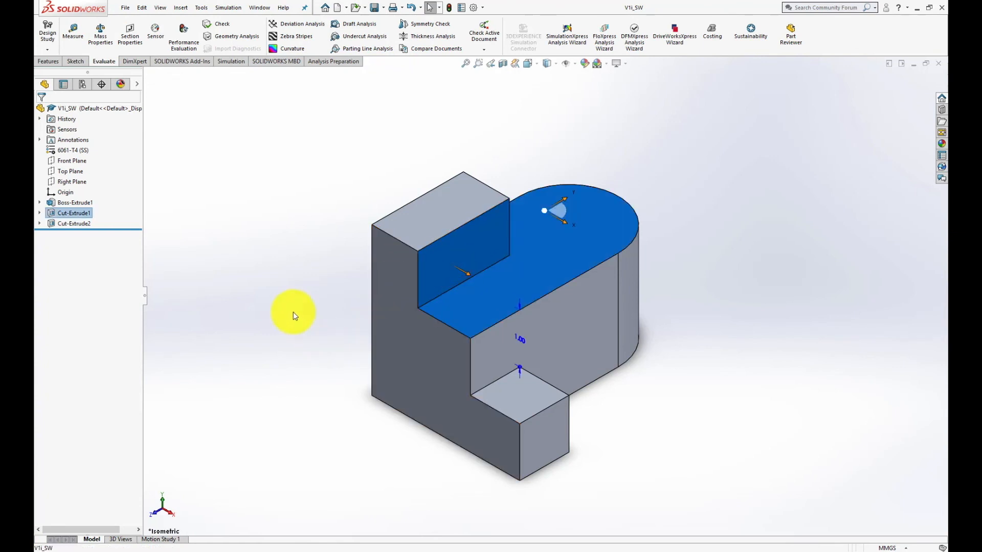
pyautogui.moveTo(293, 312); pyautogui.dragTo(296, 399, button='middle')
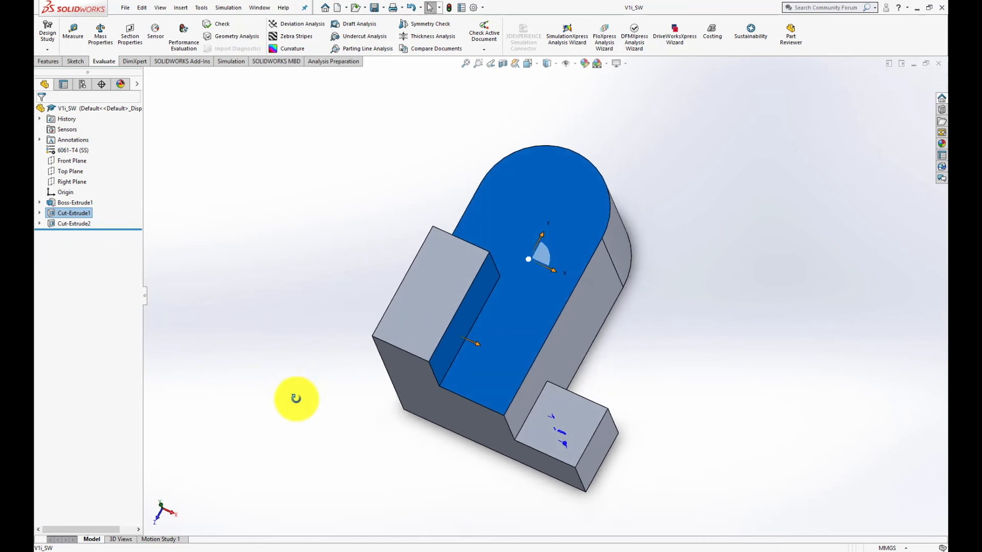
pyautogui.click(40, 214)
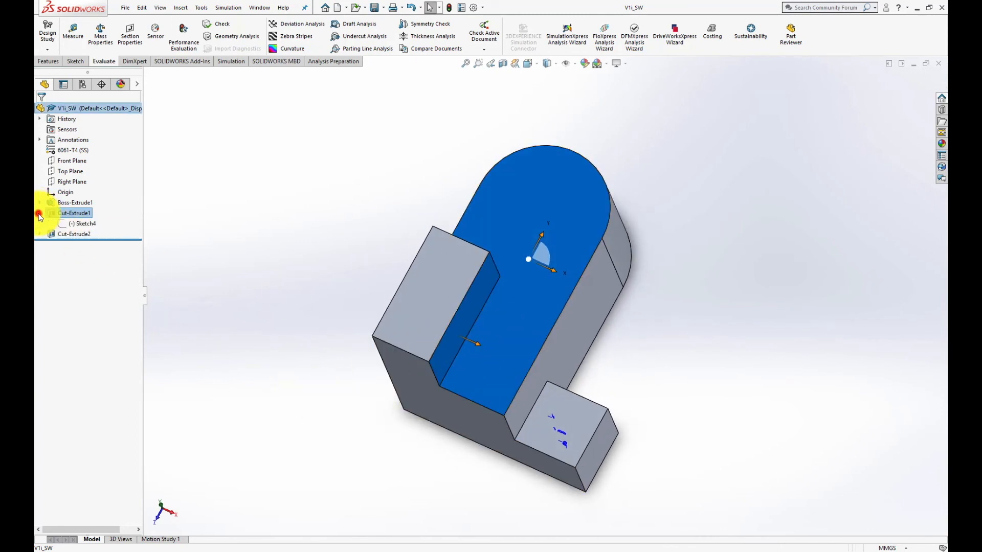
pyautogui.rightClick(80, 223)
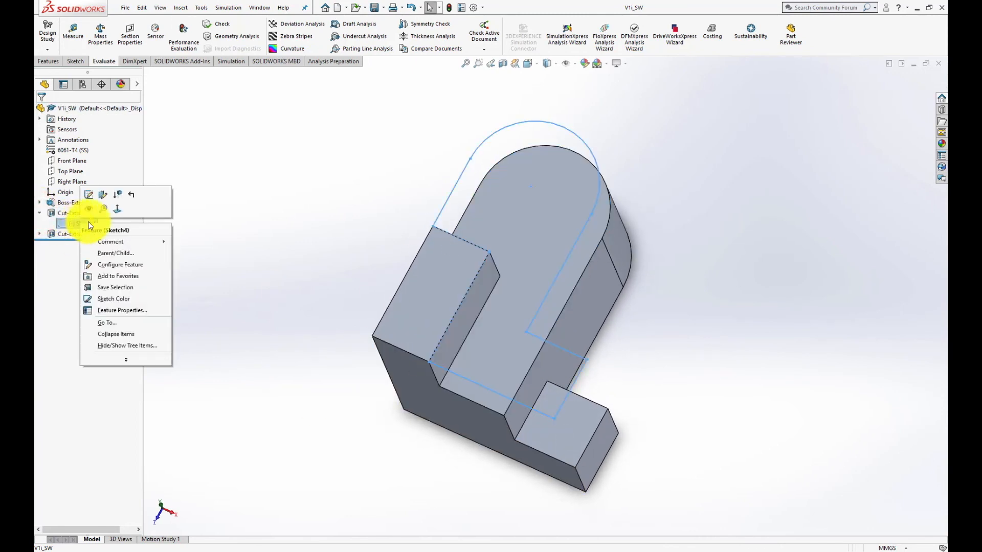
pyautogui.click(89, 196)
# Step: Dimension the cut profile's horizontal front edge and set its length to 2 mm
pyautogui.moveTo(340, 405)
pyautogui.mouseDown(button='middle')
pyautogui.moveTo(385, 391)
pyautogui.moveTo(361, 454)
pyautogui.moveTo(324, 419)
pyautogui.mouseUp(button='middle')
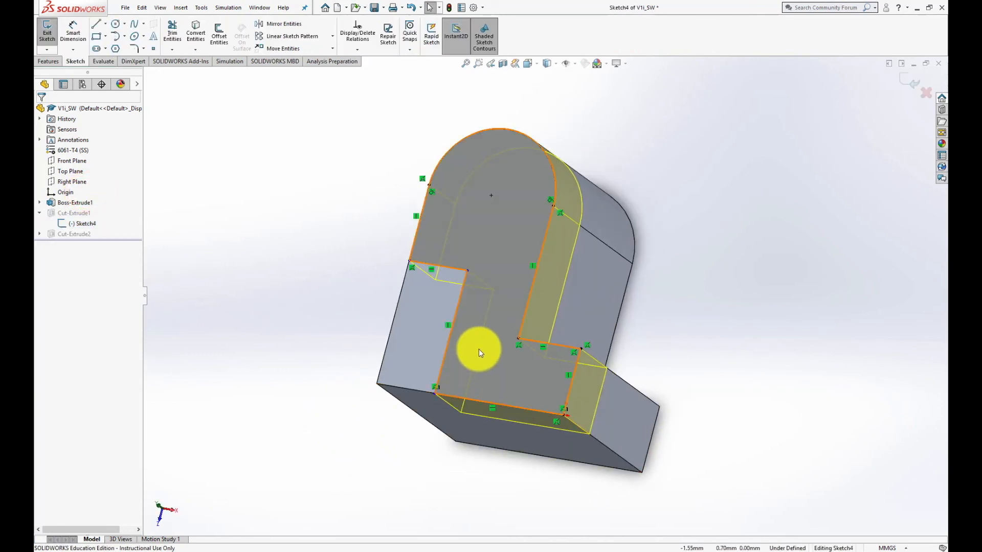
pyautogui.scroll(3, 475, 349)
pyautogui.scroll(-3, 471, 348)
pyautogui.scroll(-2, 652, 357)
pyautogui.moveTo(538, 428)
pyautogui.mouseDown(button='middle')
pyautogui.moveTo(562, 418)
pyautogui.moveTo(570, 428)
pyautogui.moveTo(537, 416)
pyautogui.mouseUp(button='middle')
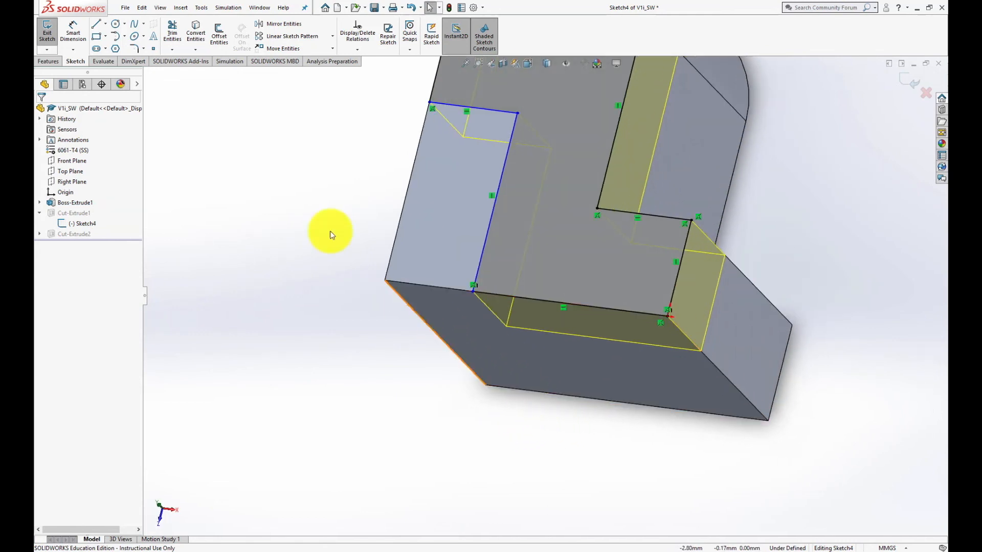
pyautogui.click(73, 32)
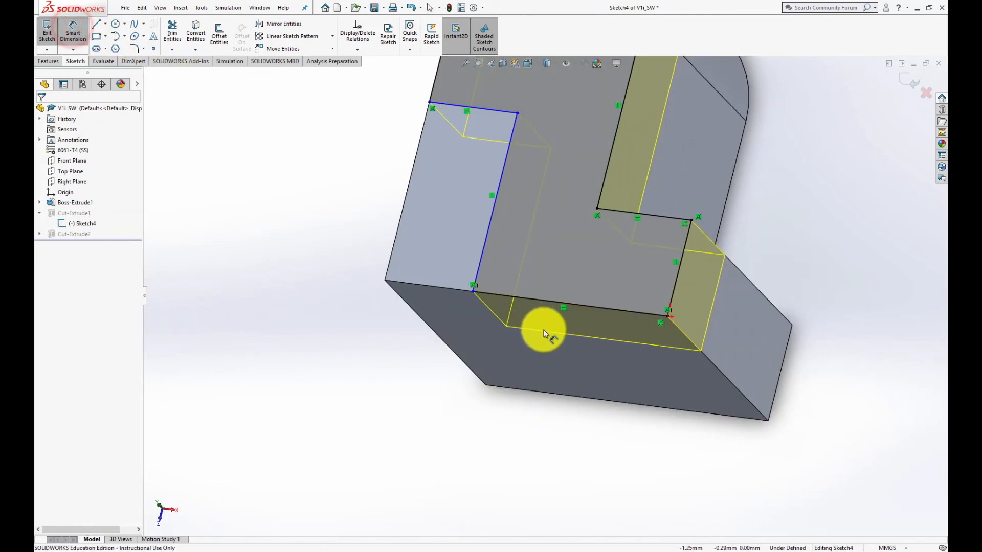
pyautogui.click(530, 299)
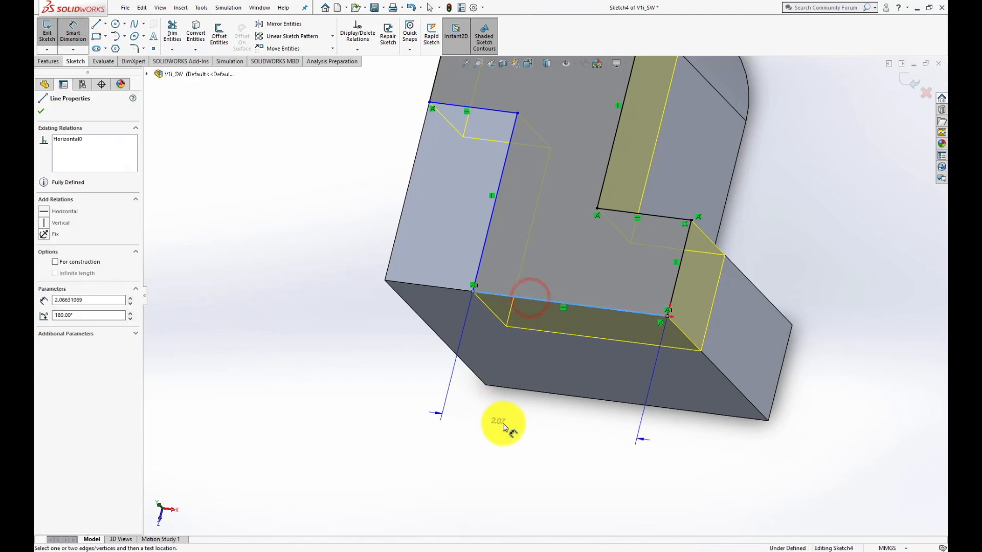
pyautogui.click(511, 427)
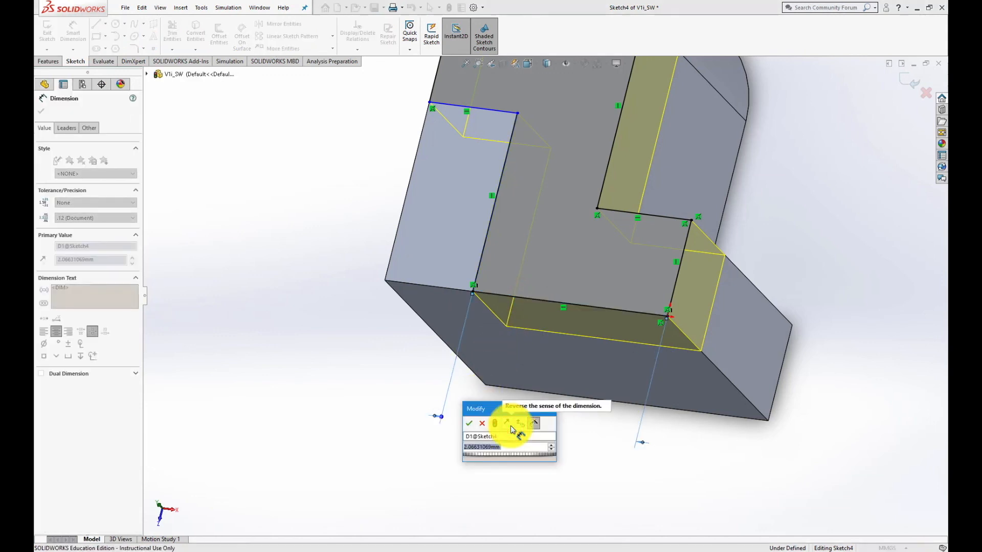
pyautogui.write('2')
pyautogui.press('Return')
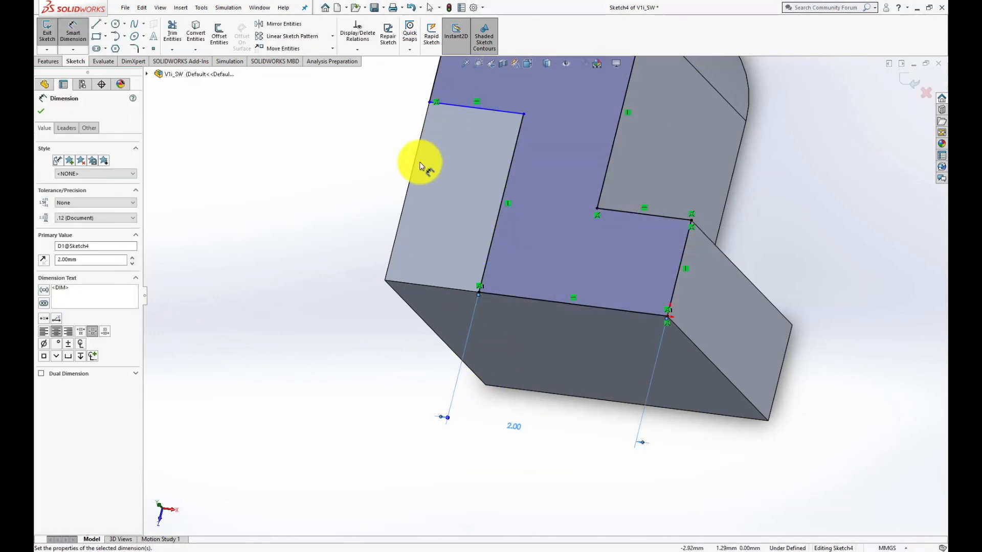
# Step: Dimension the cut profile's side edge along the tall block and set its length to 2 mm
pyautogui.click(502, 196)
pyautogui.click(343, 193)
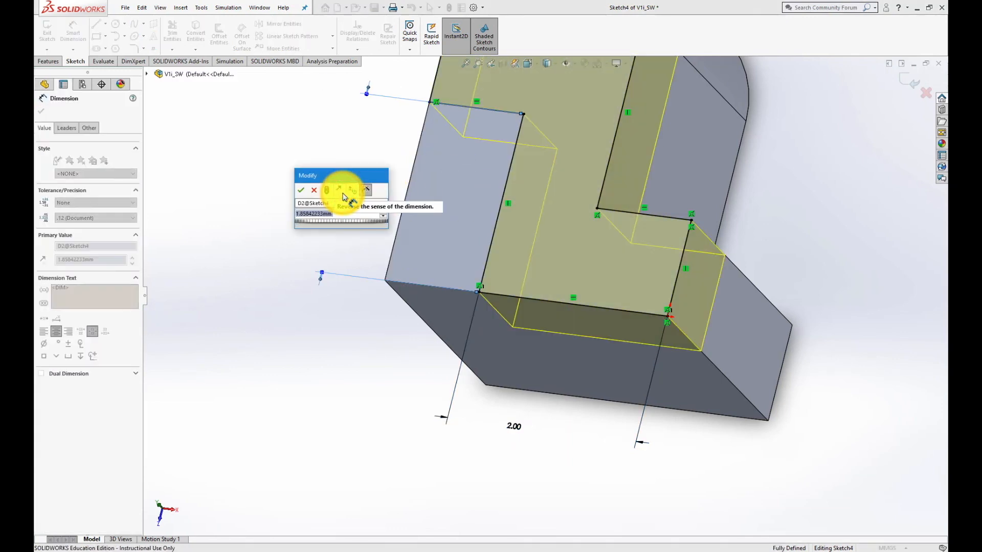
pyautogui.write('2')
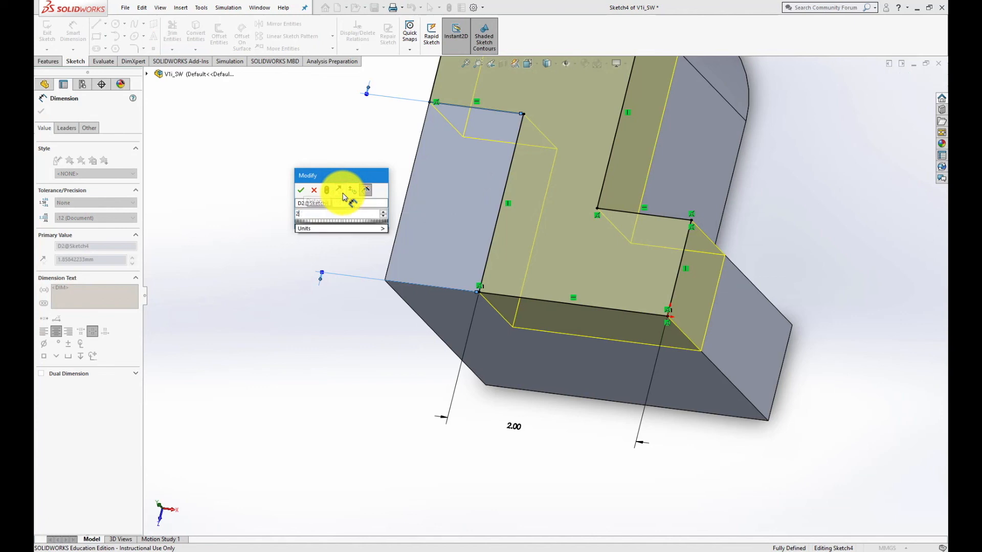
pyautogui.press('Return')
# Step: Exit the cut's sketch to rebuild the part and save the part file
pyautogui.scroll(-5, 319, 179)
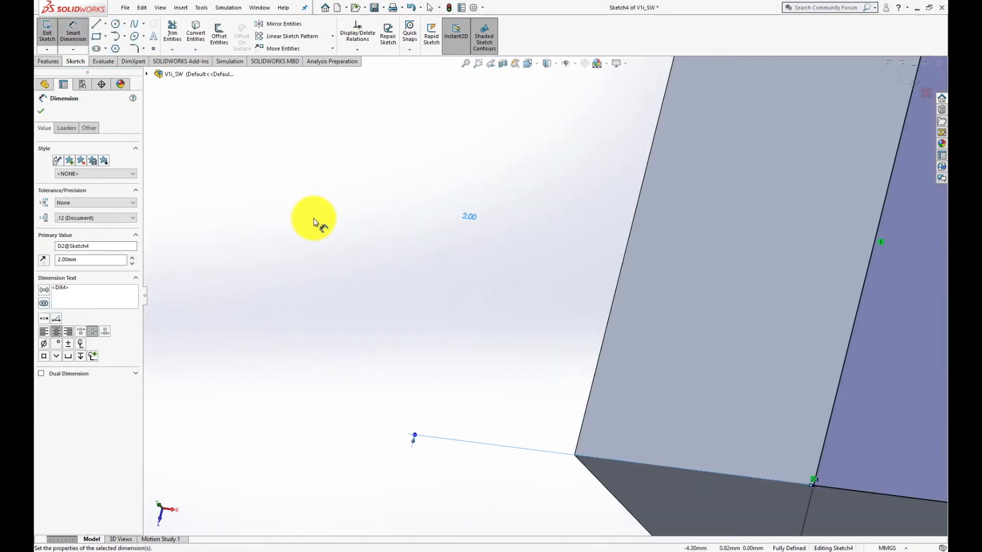
pyautogui.scroll(9, 323, 281)
pyautogui.moveTo(376, 434)
pyautogui.mouseDown(button='middle')
pyautogui.moveTo(424, 427)
pyautogui.moveTo(408, 441)
pyautogui.moveTo(372, 441)
pyautogui.mouseUp(button='middle')
pyautogui.click(914, 83)
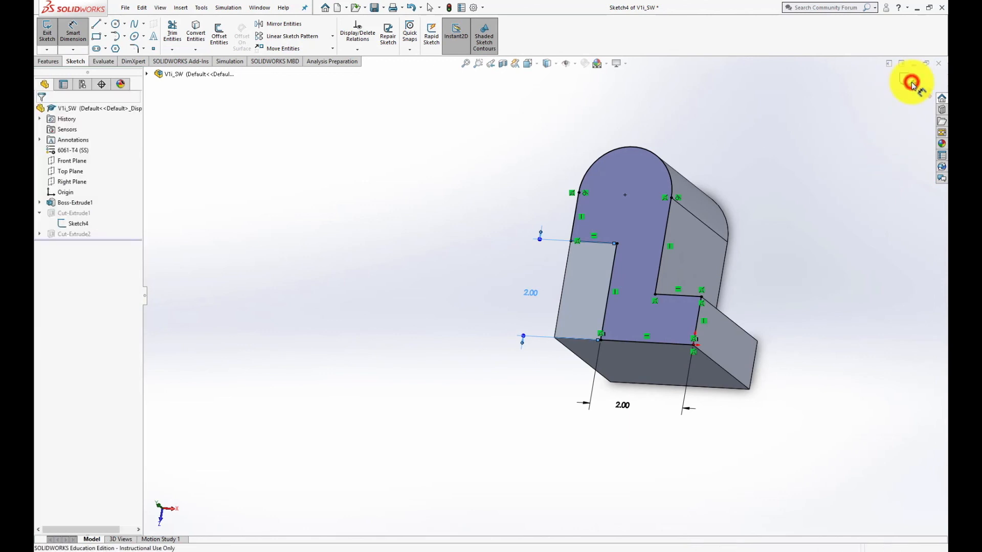
pyautogui.moveTo(782, 259)
pyautogui.mouseDown(button='middle')
pyautogui.moveTo(709, 182)
pyautogui.moveTo(757, 210)
pyautogui.mouseUp(button='middle')
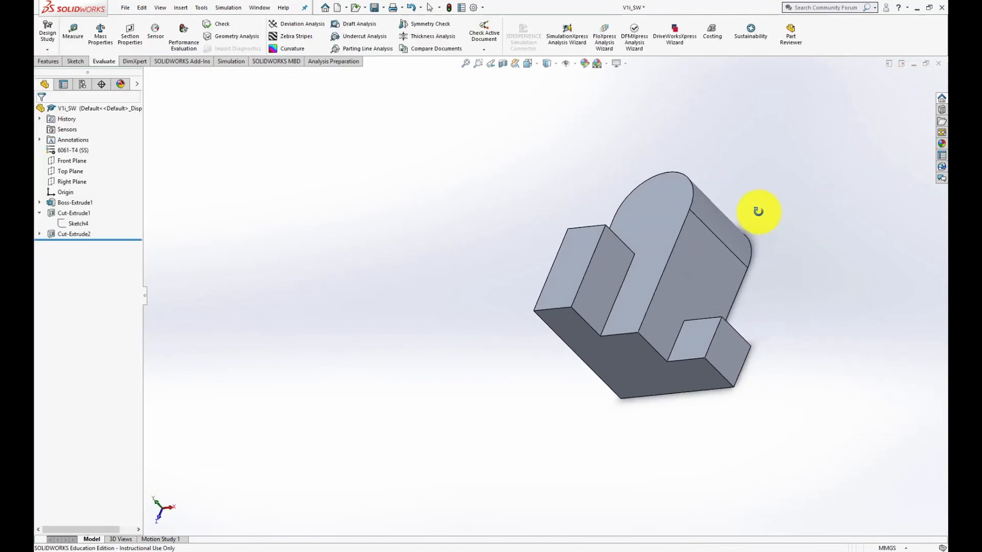
pyautogui.click(127, 7)
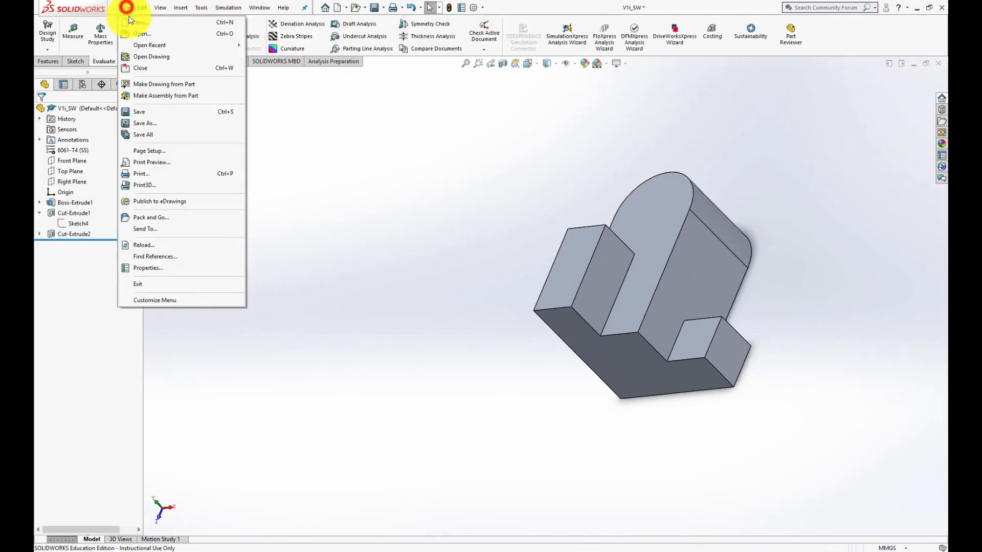
pyautogui.click(139, 111)
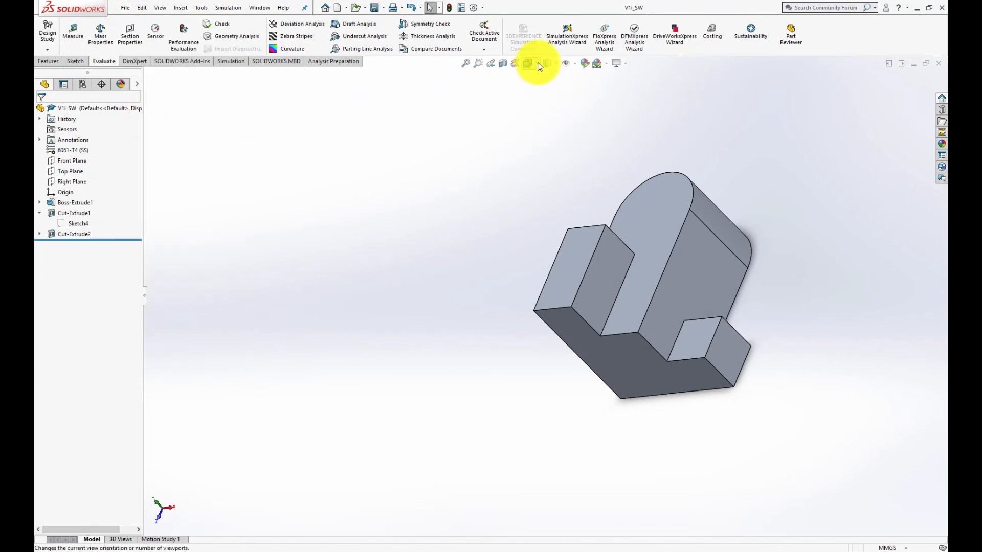
# Step: Reorient the part to the standard isometric view
pyautogui.click(538, 65)
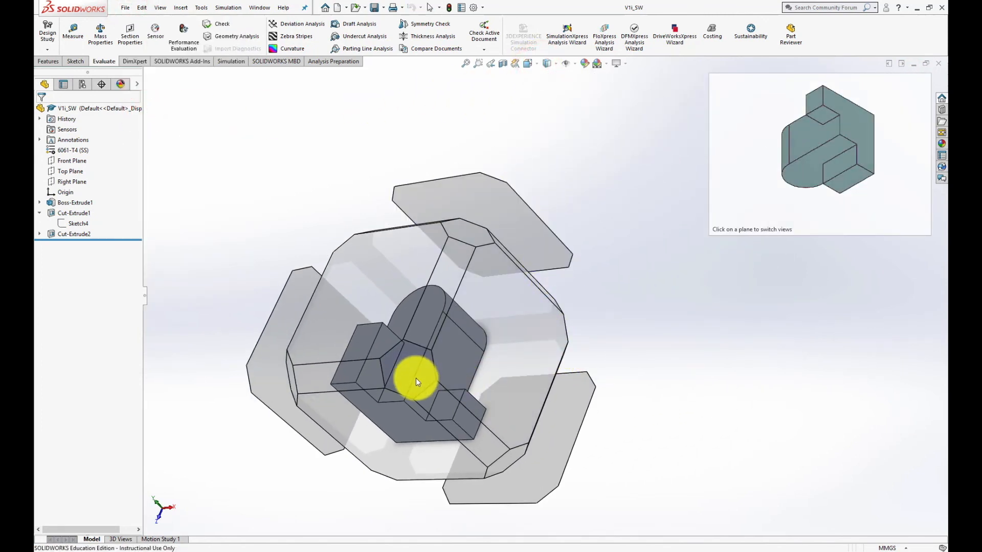
pyautogui.click(413, 375)
pyautogui.moveTo(603, 383); pyautogui.dragTo(87, 406, button='middle')
pyautogui.moveTo(570, 405); pyautogui.dragTo(700, 454, button='middle')
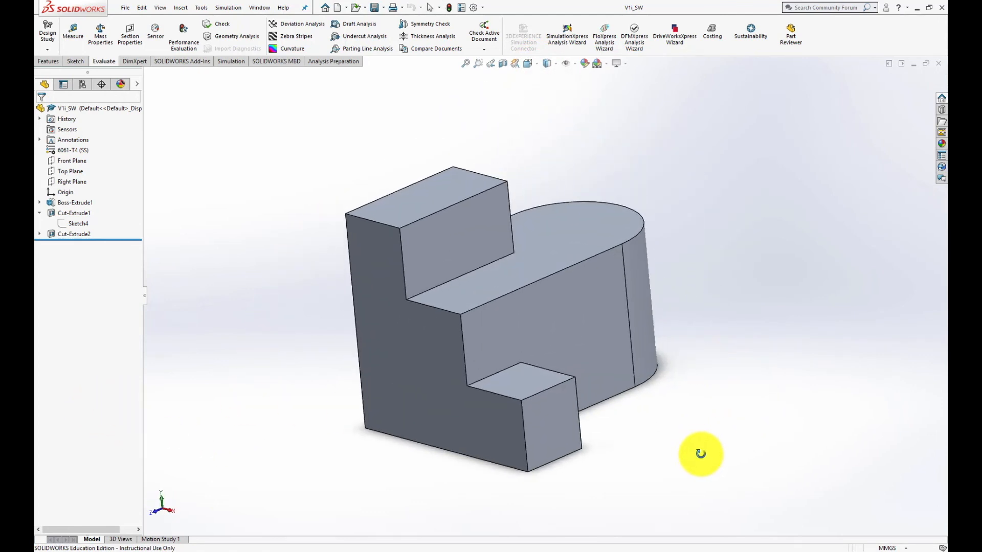
pyautogui.click(534, 62)
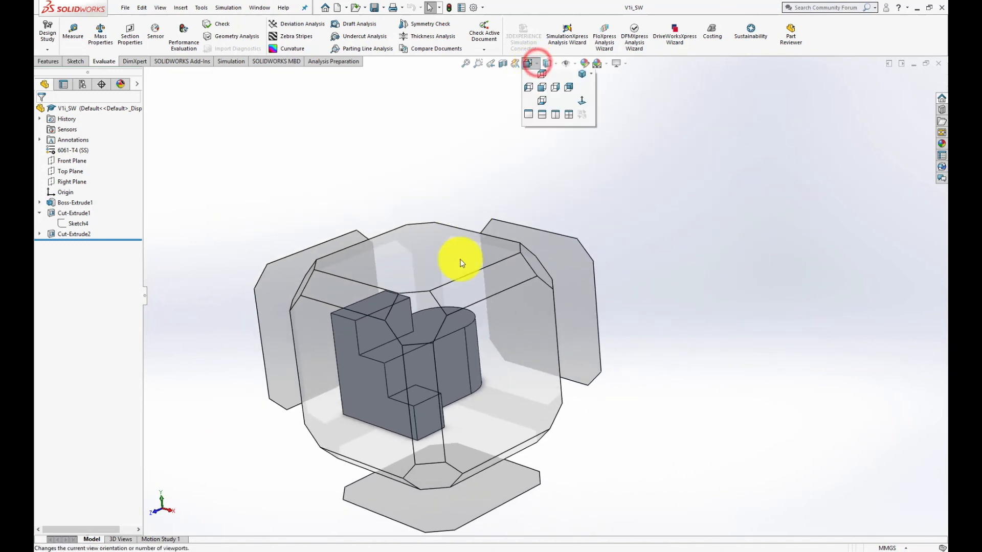
pyautogui.click(416, 324)
pyautogui.click(752, 364)
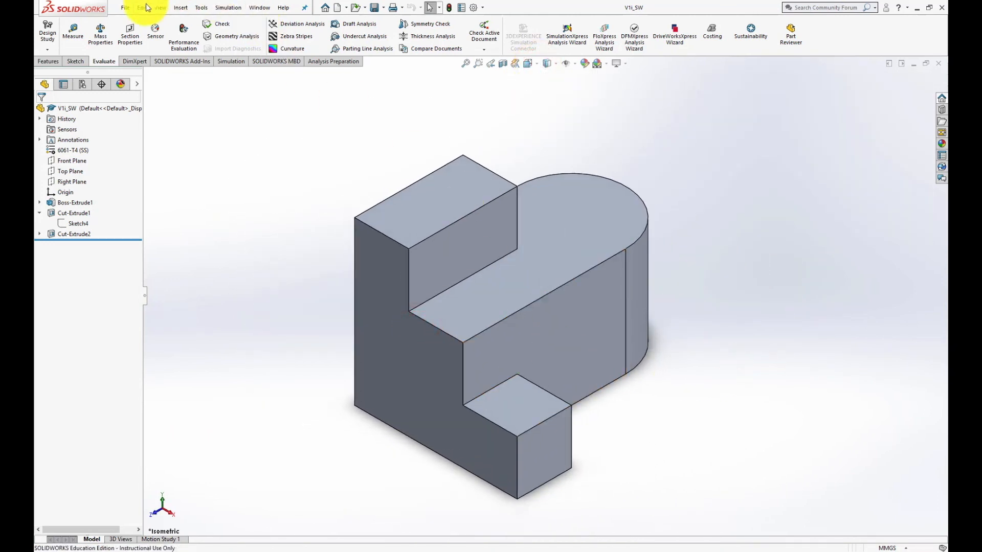
# Step: Evaluate the part's mass properties and check its volume
pyautogui.click(102, 32)
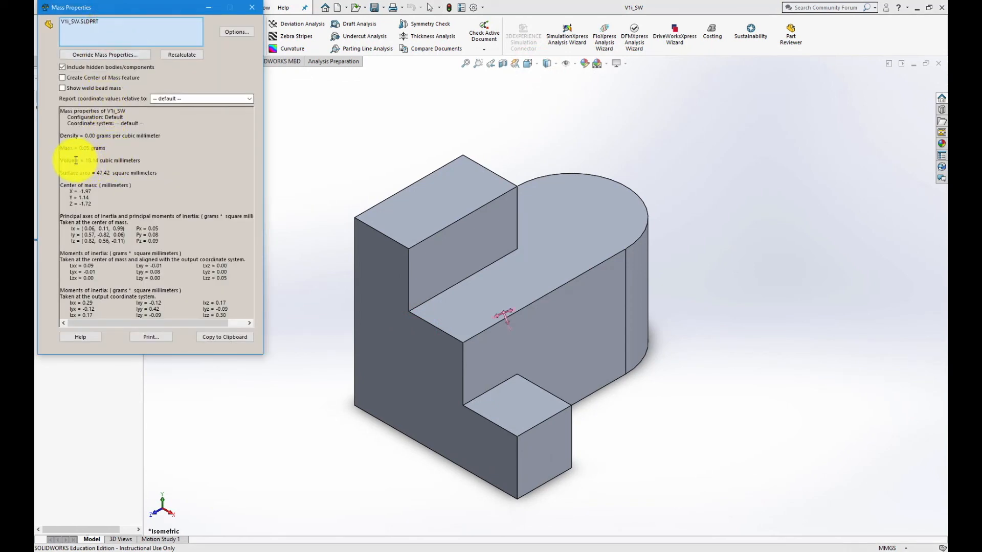
pyautogui.moveTo(66, 160); pyautogui.dragTo(119, 164)
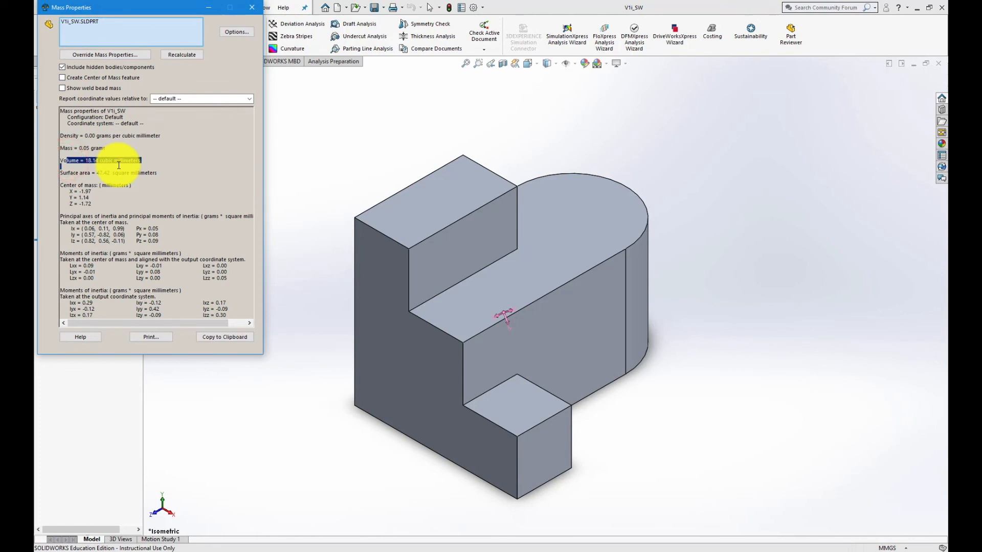
pyautogui.click(252, 8)
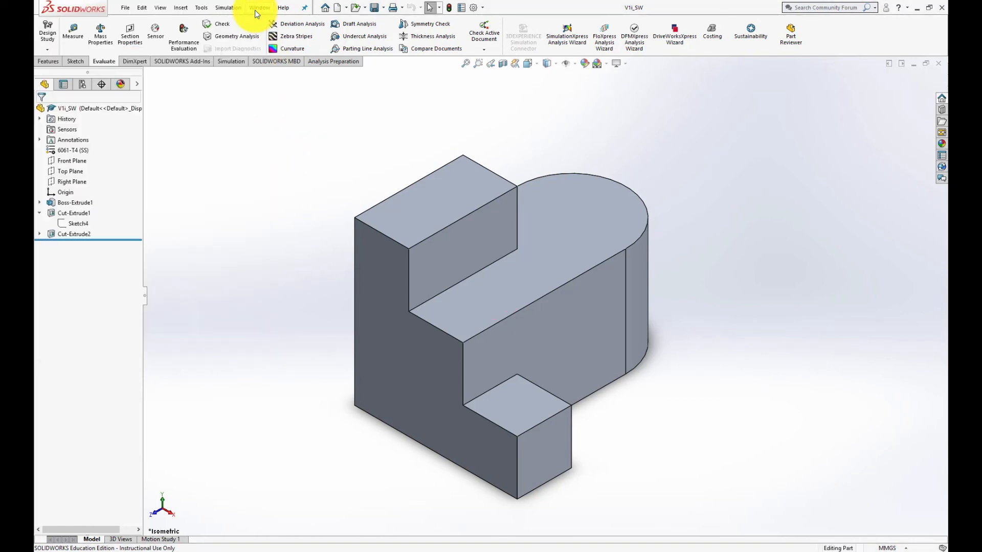
# Step: Save the part and switch to the V1i_SWdraw drawing
pyautogui.click(127, 13)
pyautogui.click(147, 110)
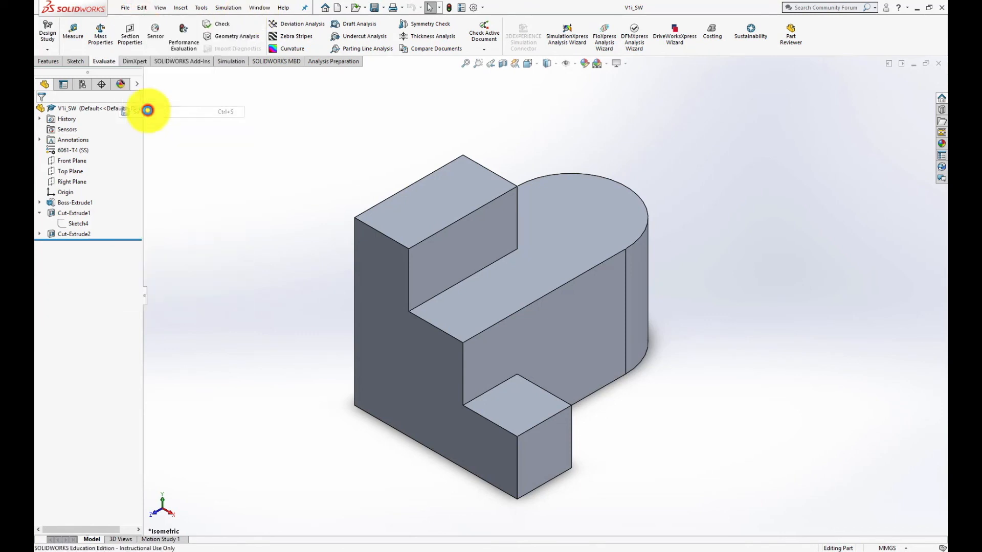
pyautogui.click(259, 7)
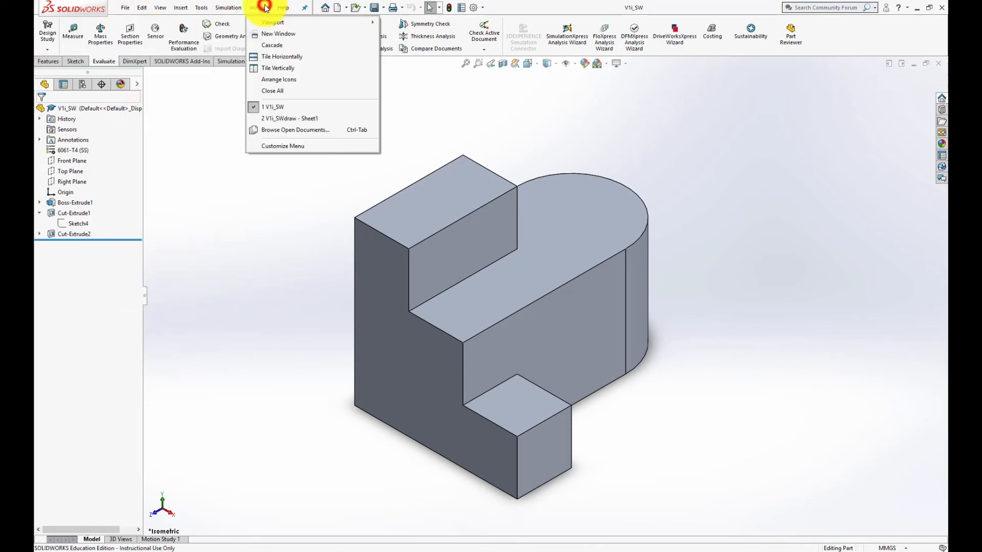
pyautogui.click(276, 119)
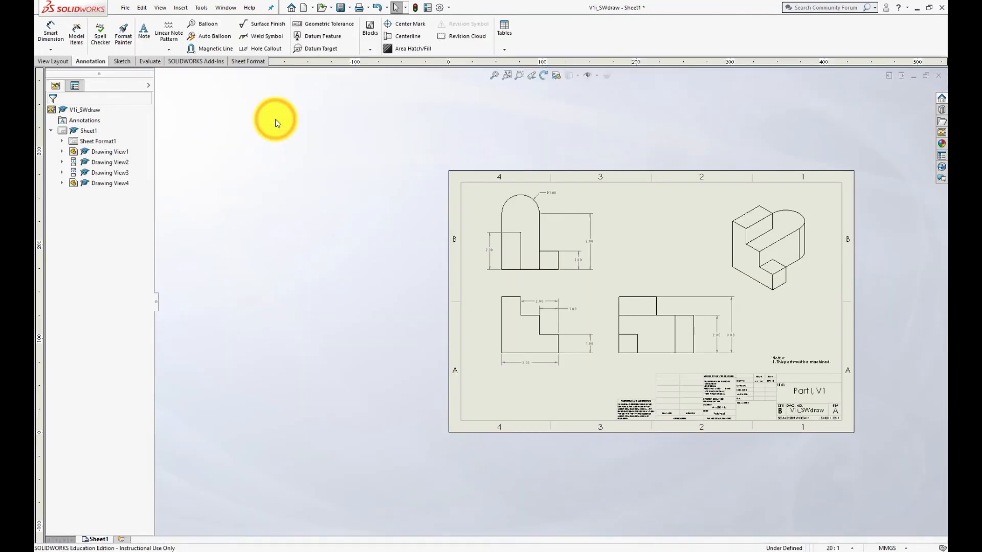
# Step: Check the dimensions in the drawing views against the edited part and save the drawing
pyautogui.scroll(2, 596, 267)
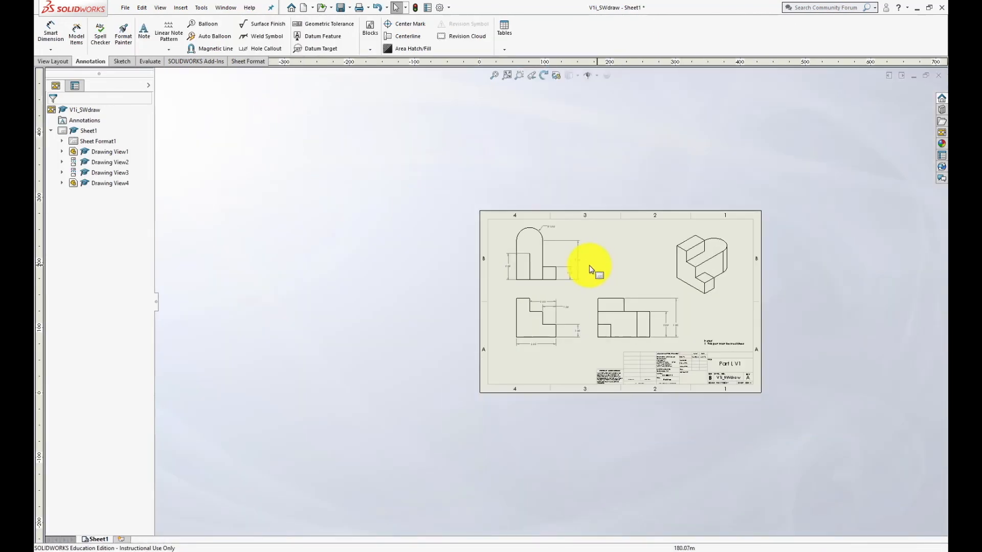
pyautogui.scroll(-4, 559, 270)
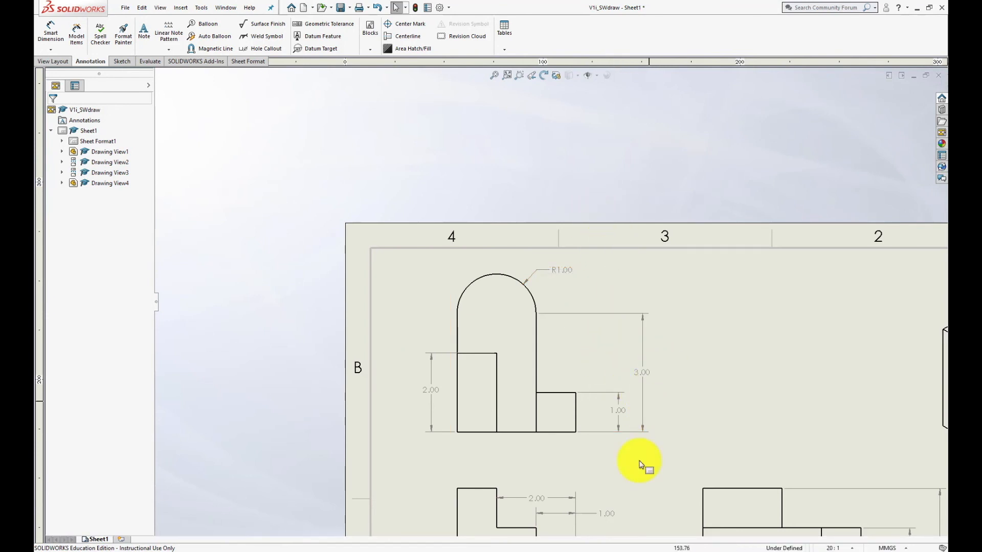
pyautogui.scroll(-1, 620, 486)
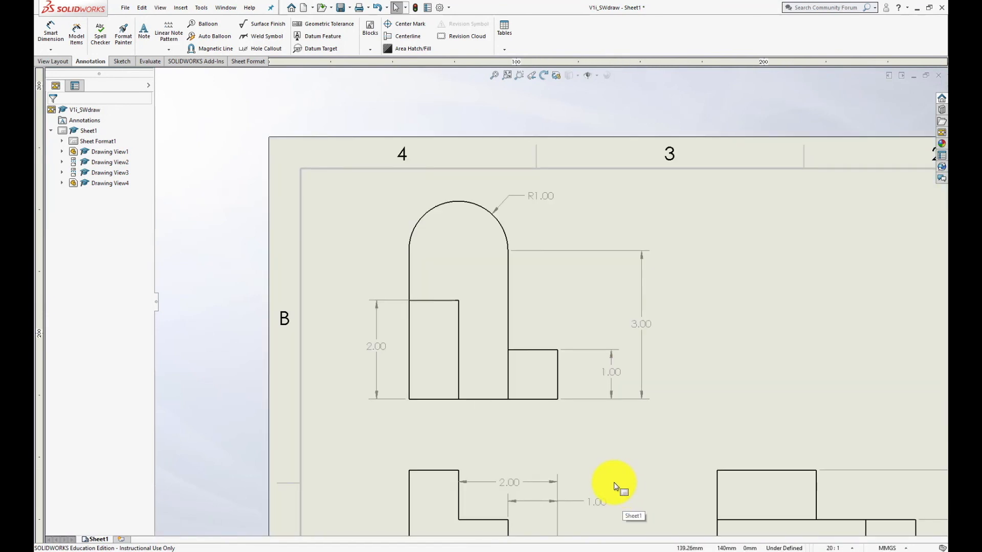
pyautogui.scroll(4, 613, 482)
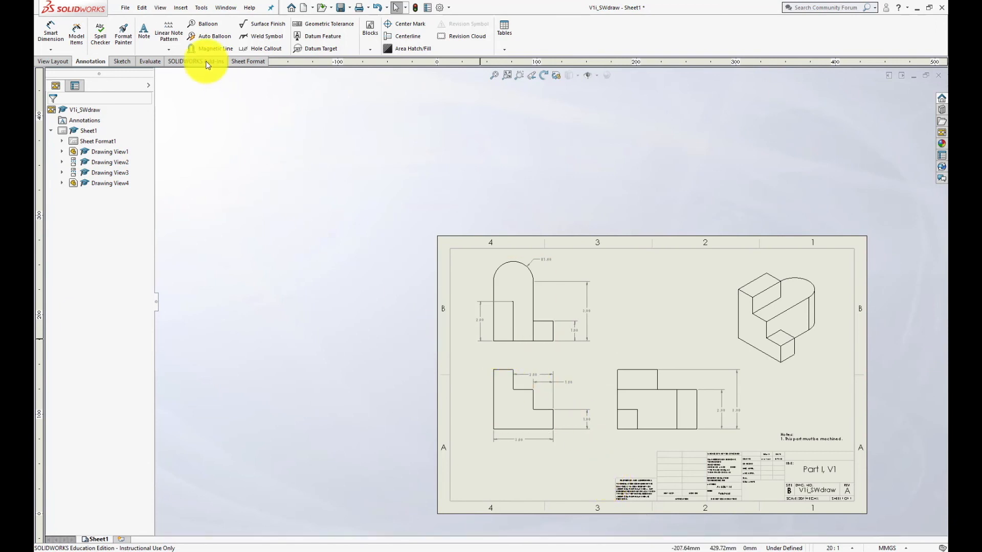
pyautogui.click(124, 7)
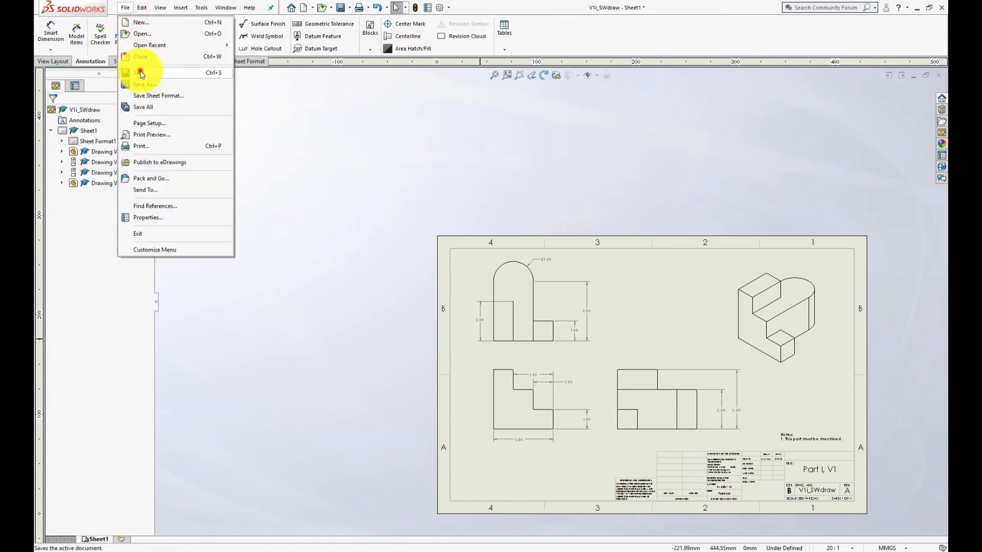